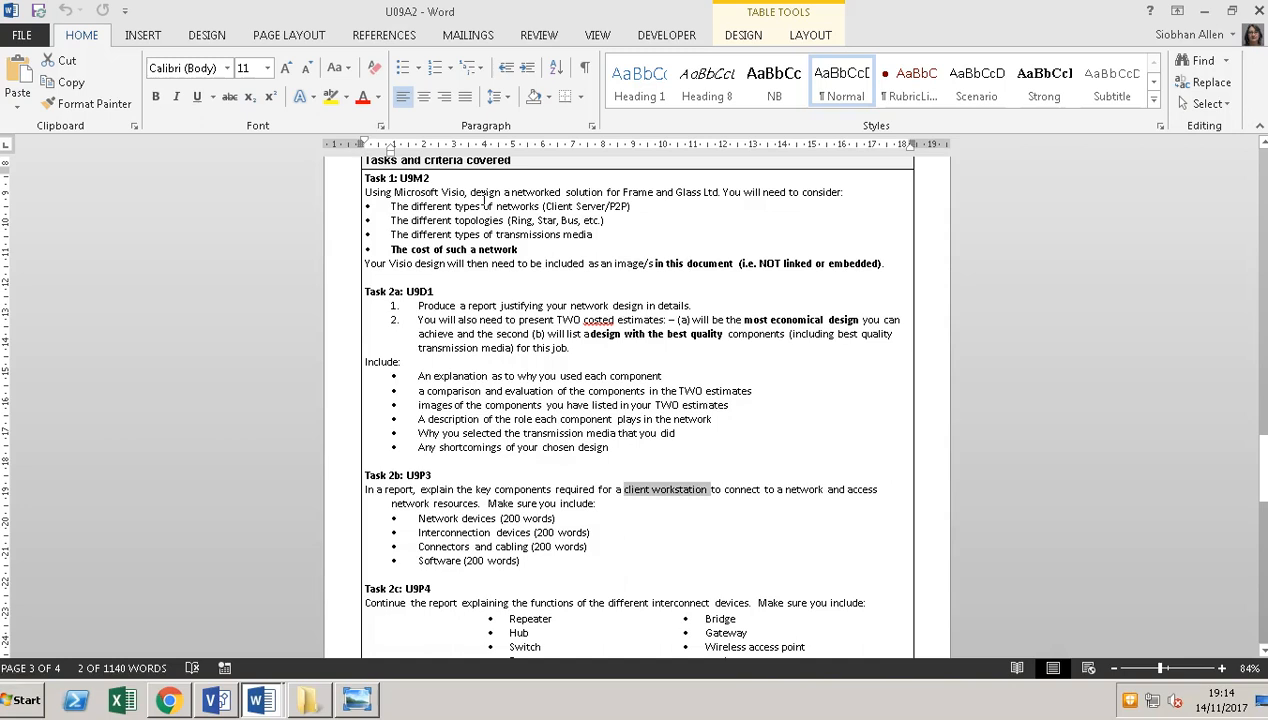
Review the department table and Task 1 requirements in the U09A2 brief, and bring up the hand-drawn network plan in Document1.
{"action": "left_click", "coordinate": [1263, 463]}
{"action": "left_click_drag", "start_coordinate": [1263, 463], "coordinate": [1264, 412]}
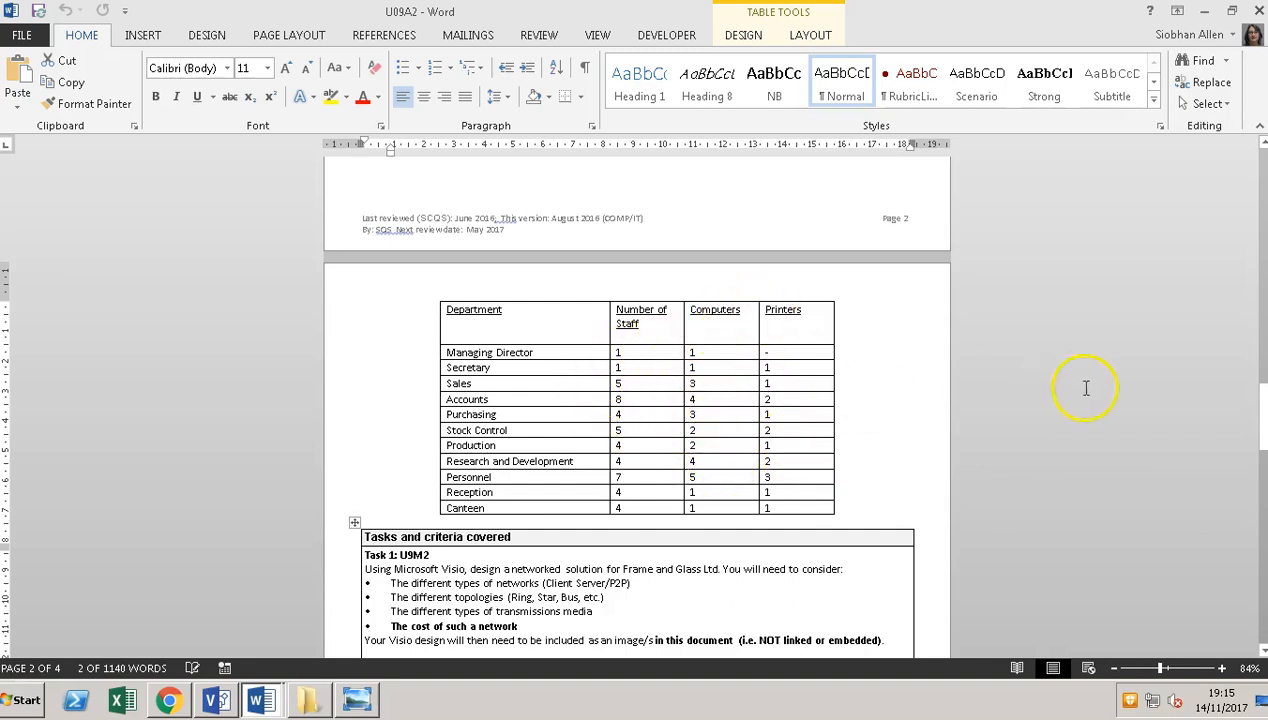
{"action": "left_click_drag", "start_coordinate": [1262, 428], "coordinate": [1250, 466]}
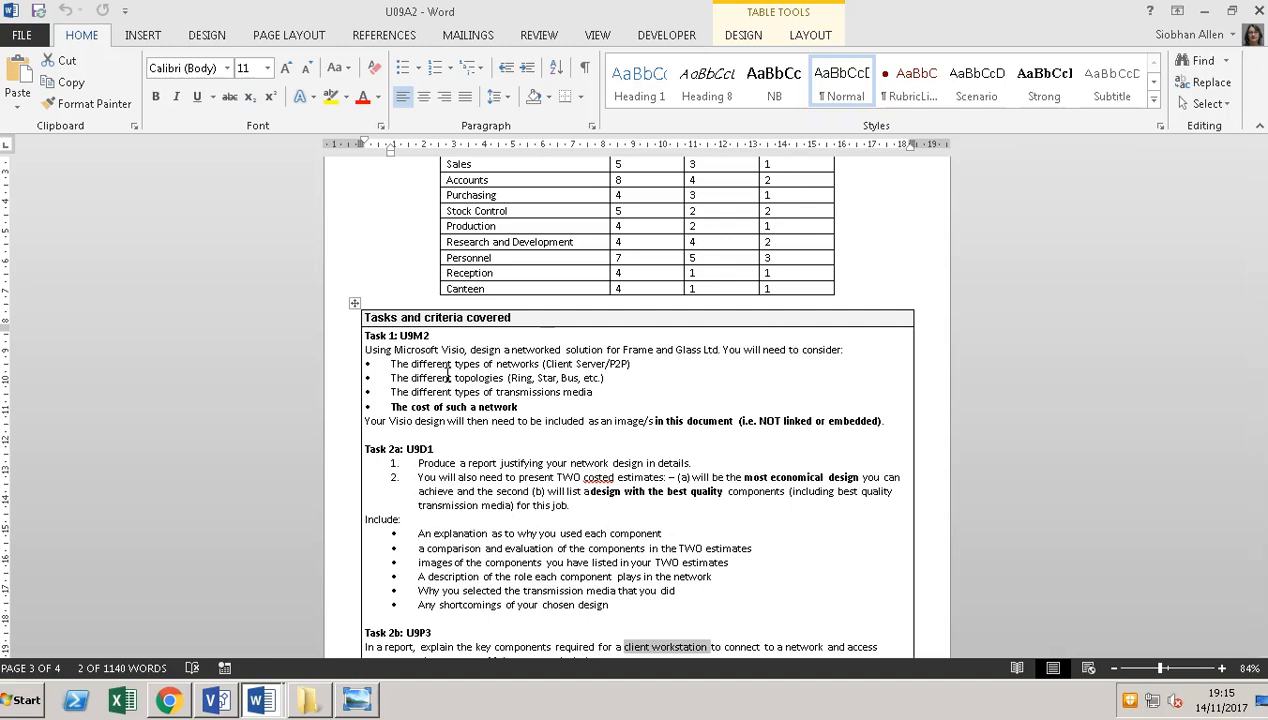
{"action": "mouse_move", "coordinate": [1262, 452]}
{"action": "left_mouse_down"}
{"action": "mouse_move", "coordinate": [1262, 358]}
{"action": "mouse_move", "coordinate": [1263, 440]}
{"action": "left_mouse_up"}
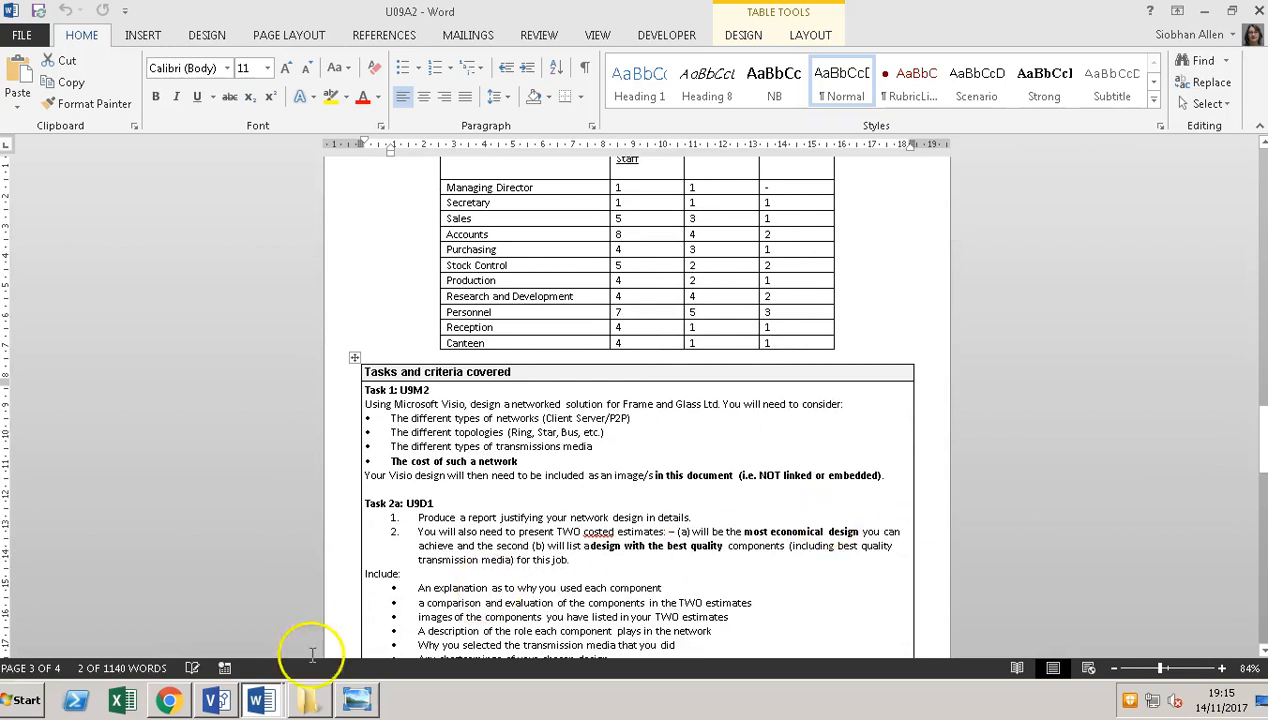
{"action": "mouse_move", "coordinate": [262, 690]}
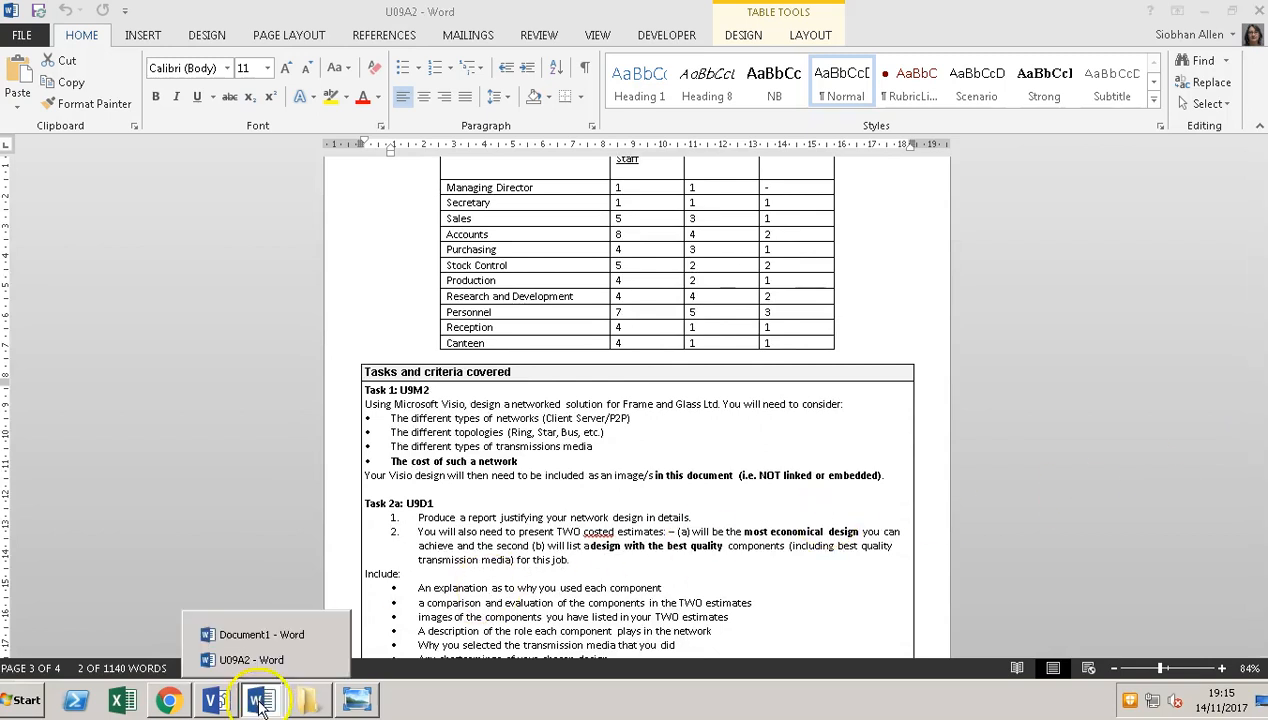
{"action": "left_click", "coordinate": [262, 636]}
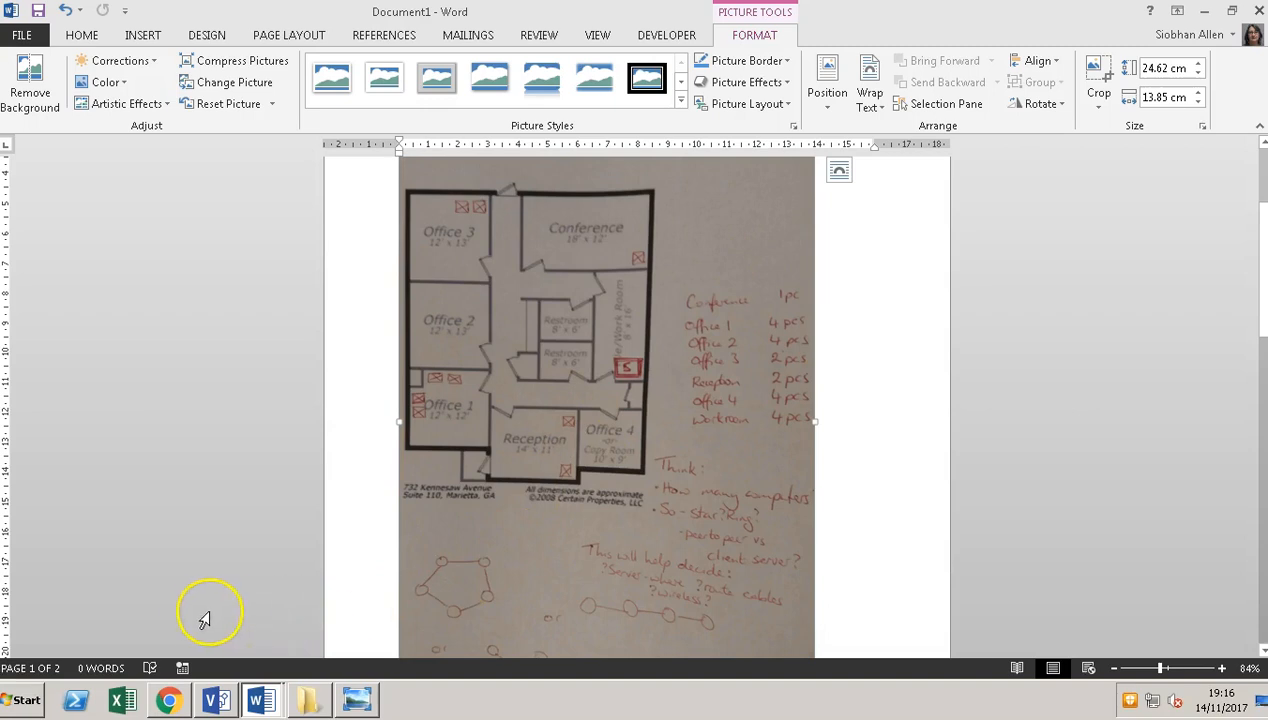
Switch to the Visio drawing, open Page-1 with the floor plan and set the page orientation to portrait.
{"action": "left_click", "coordinate": [222, 705]}
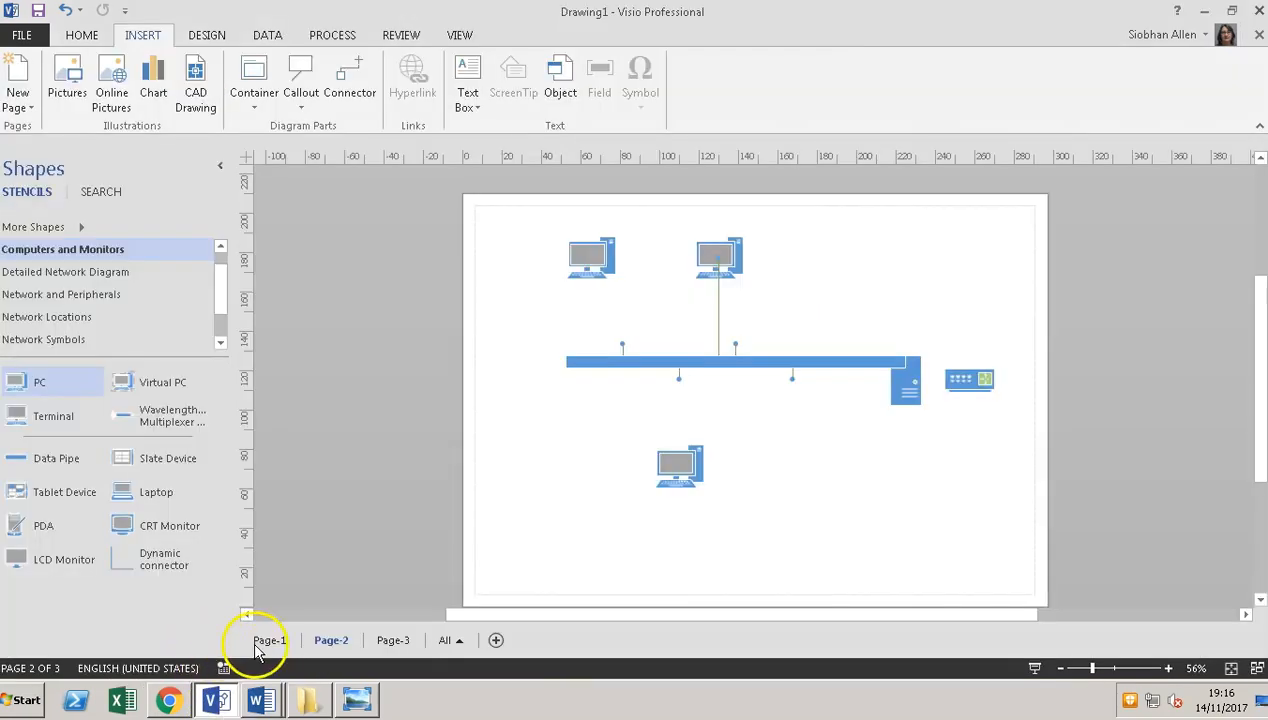
{"action": "left_click", "coordinate": [268, 641]}
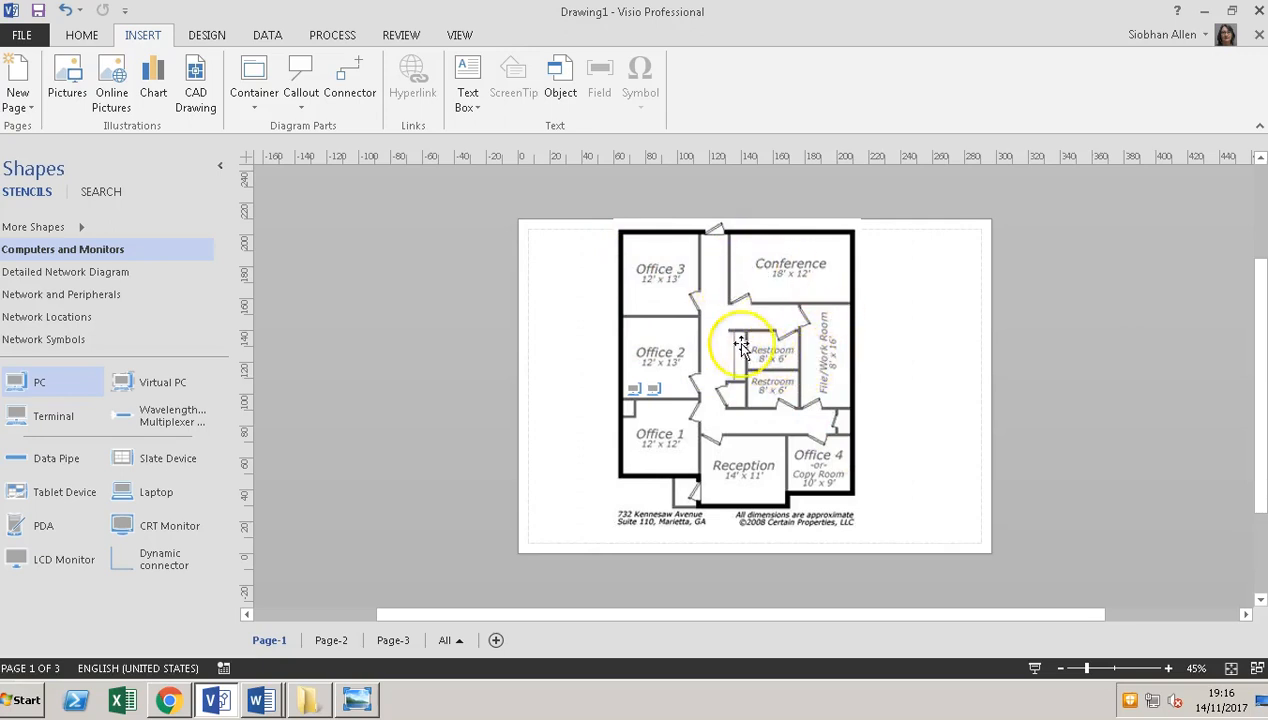
{"action": "left_click", "coordinate": [729, 418]}
{"action": "left_click", "coordinate": [700, 424]}
{"action": "left_click", "coordinate": [651, 366]}
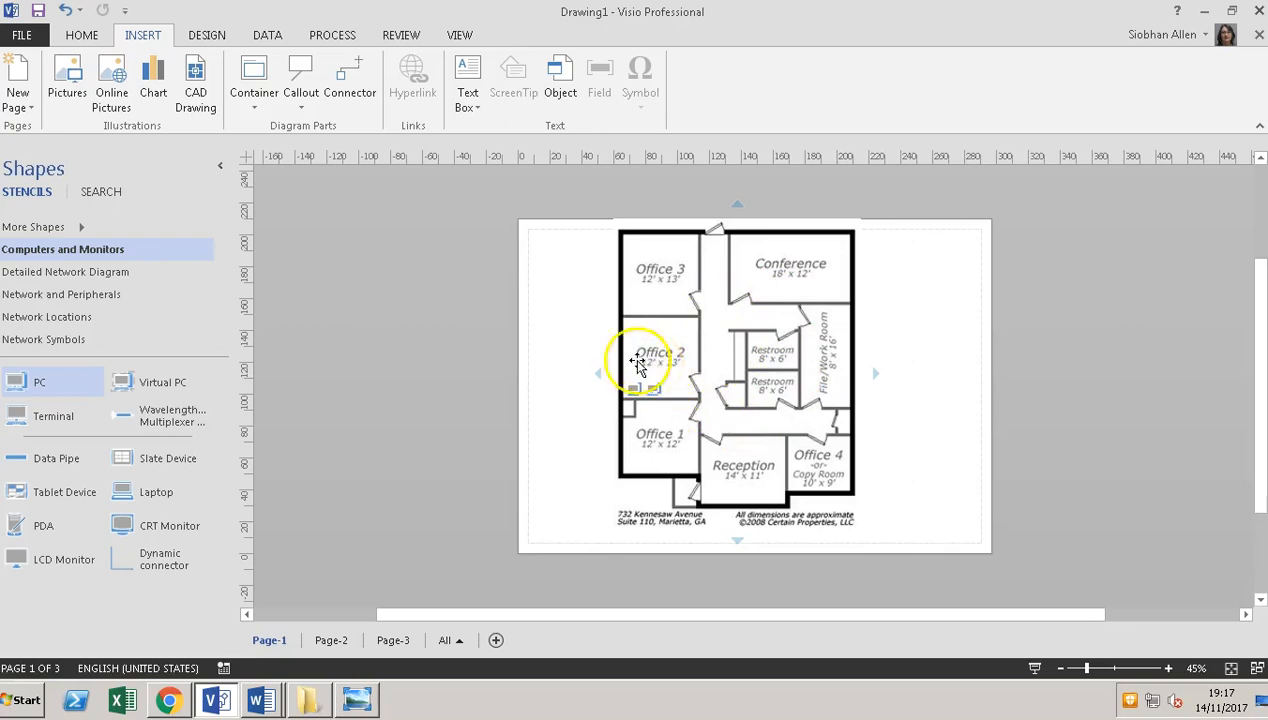
{"action": "left_click", "coordinate": [207, 35]}
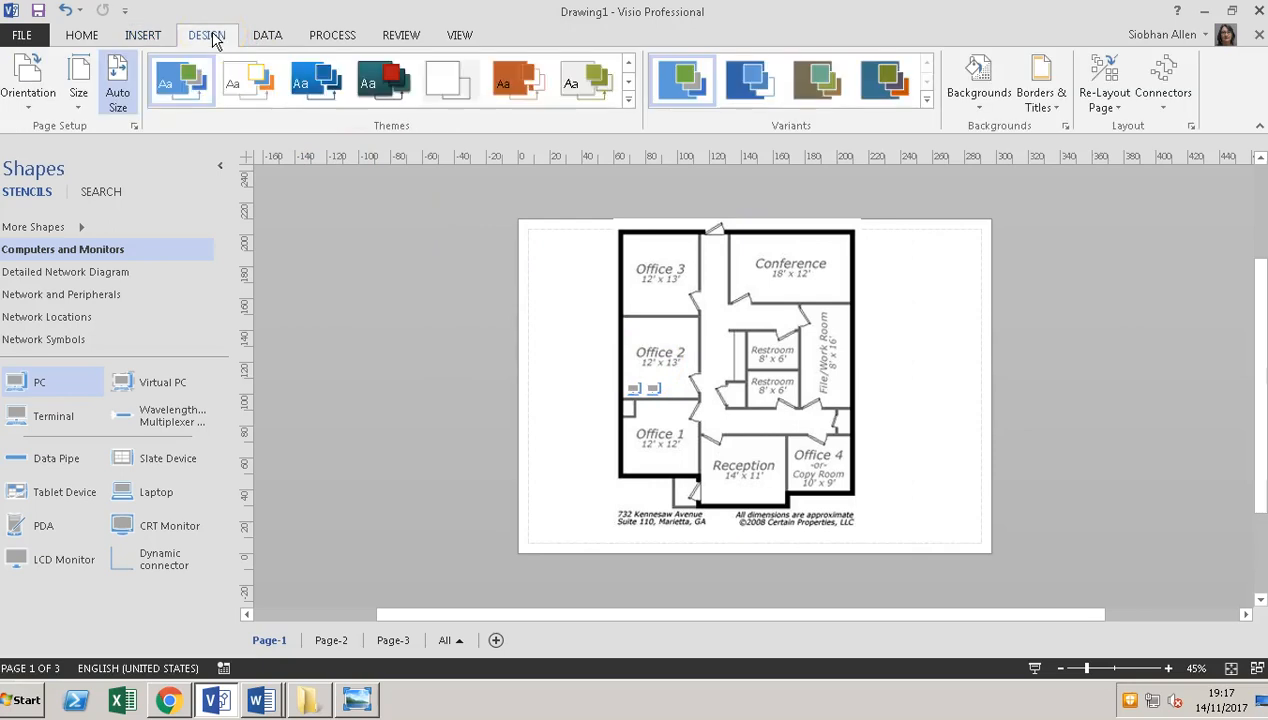
{"action": "left_click", "coordinate": [27, 92]}
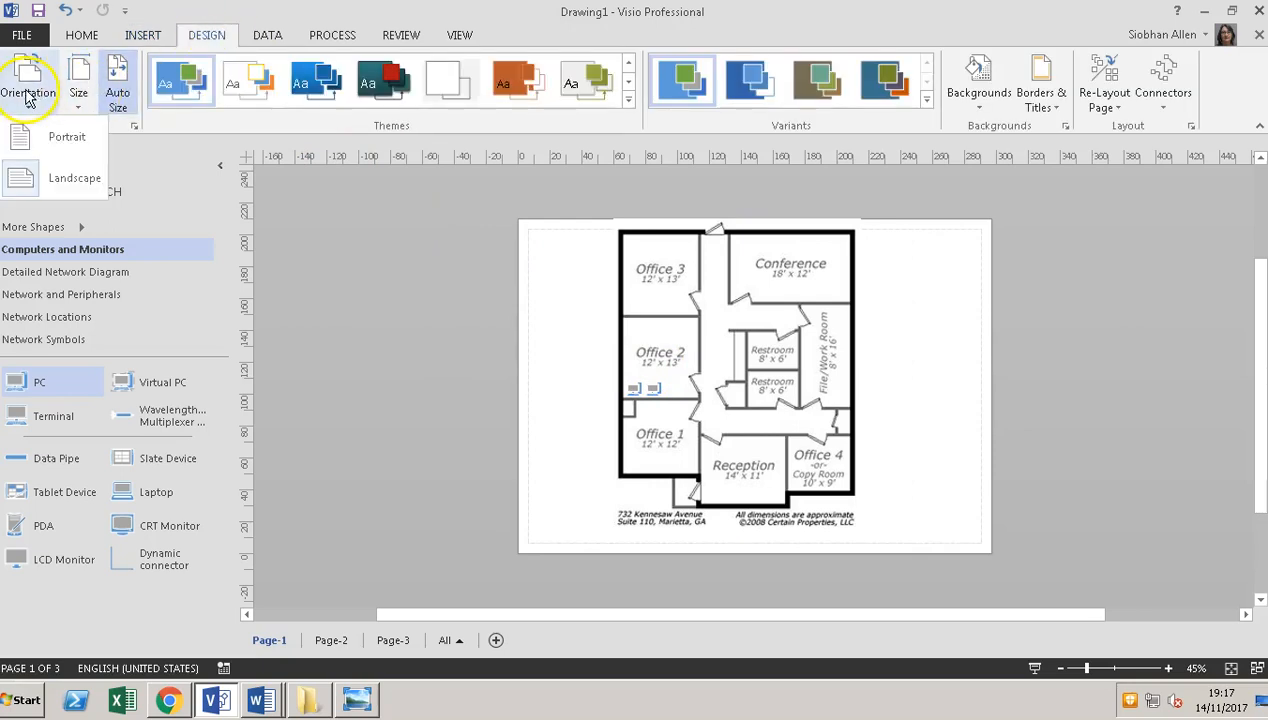
{"action": "left_click", "coordinate": [46, 162]}
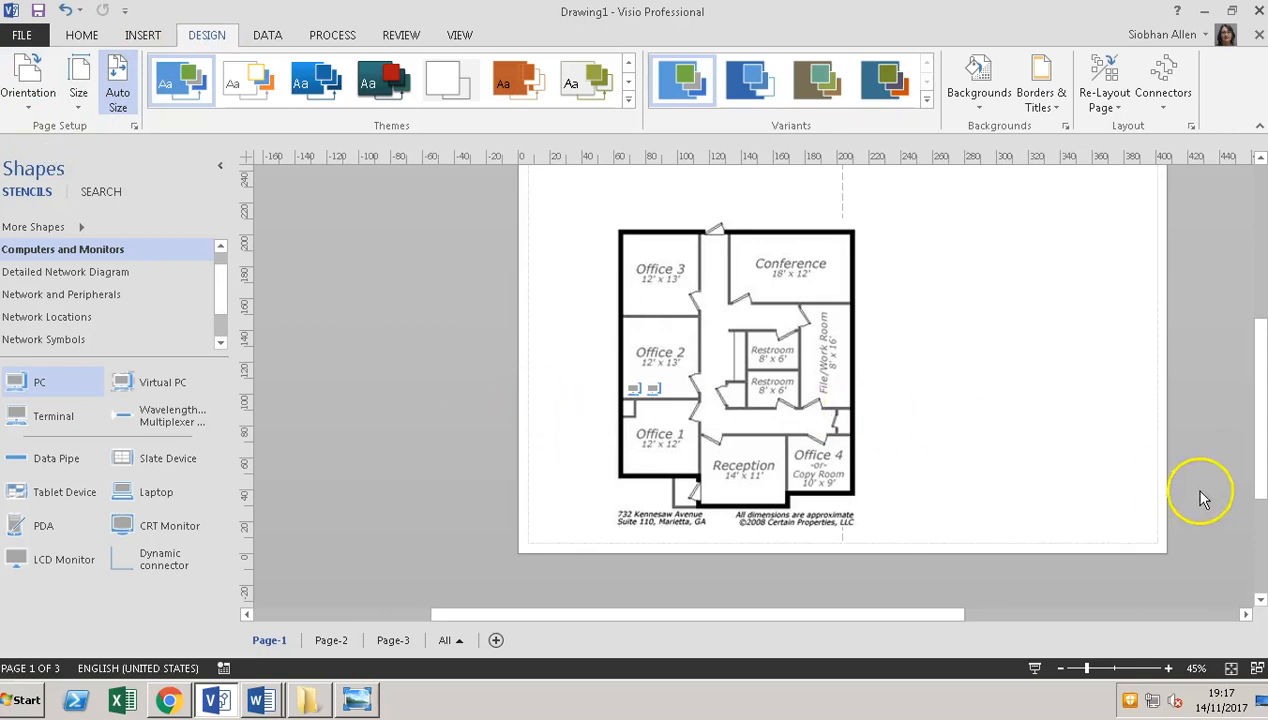
Enlarge the floor plan picture to about 210 mm by 262.5 mm and delete the two small PC shapes on it.
{"action": "right_click", "coordinate": [1262, 428]}
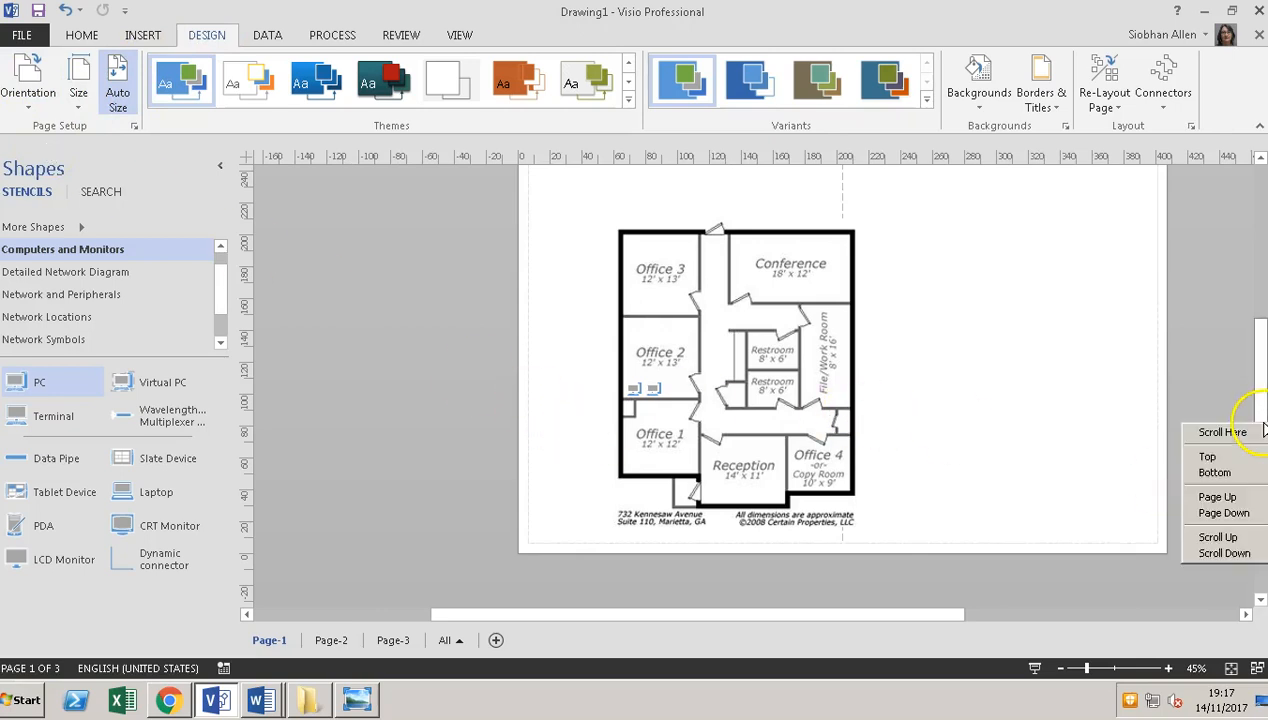
{"action": "left_click", "coordinate": [1261, 395]}
{"action": "left_click_drag", "start_coordinate": [1261, 395], "coordinate": [1261, 360]}
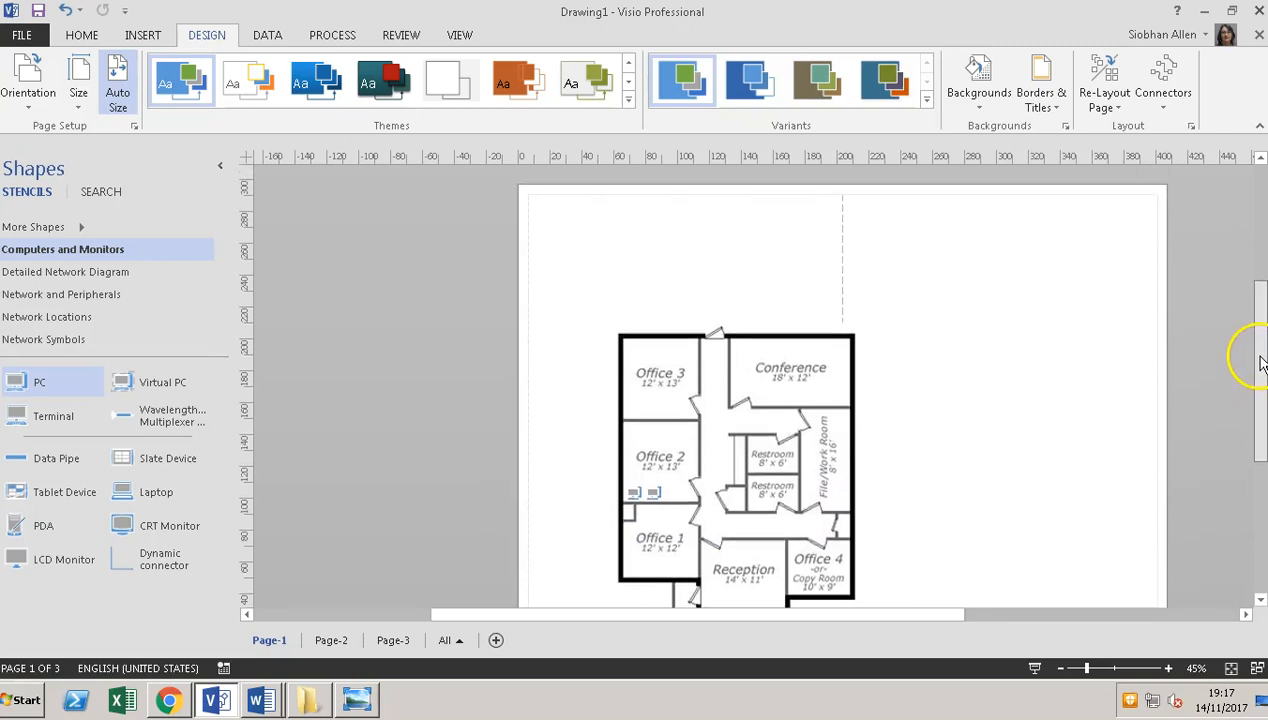
{"action": "left_click", "coordinate": [784, 515]}
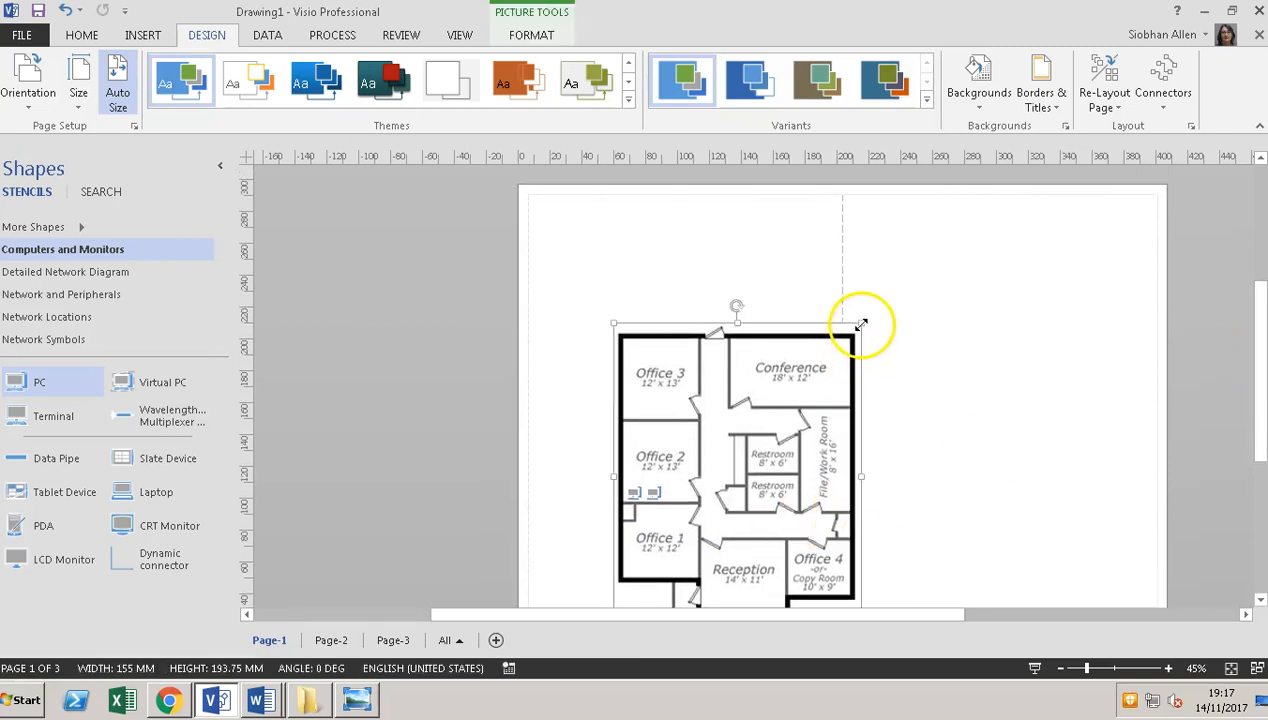
{"action": "left_click_drag", "start_coordinate": [861, 323], "coordinate": [907, 217]}
{"action": "left_click_drag", "start_coordinate": [1260, 415], "coordinate": [1259, 360]}
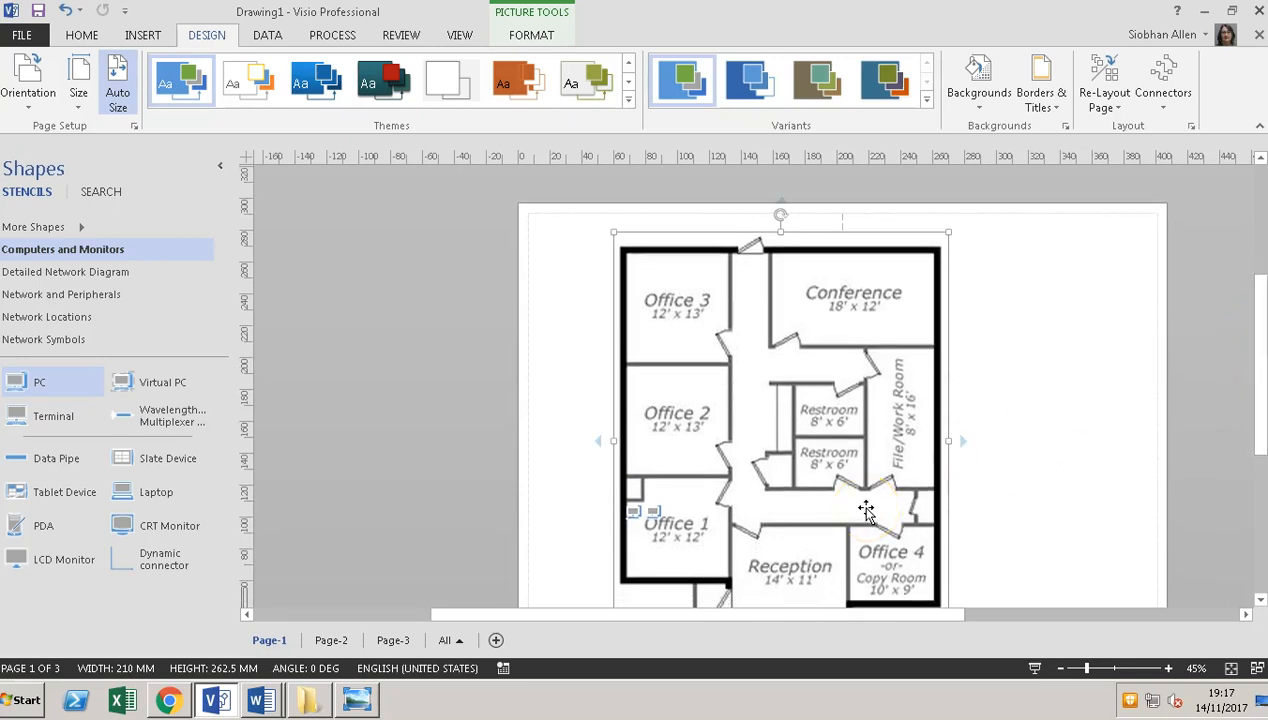
{"action": "left_click", "coordinate": [652, 516]}
{"action": "left_click_drag", "start_coordinate": [652, 516], "coordinate": [628, 520]}
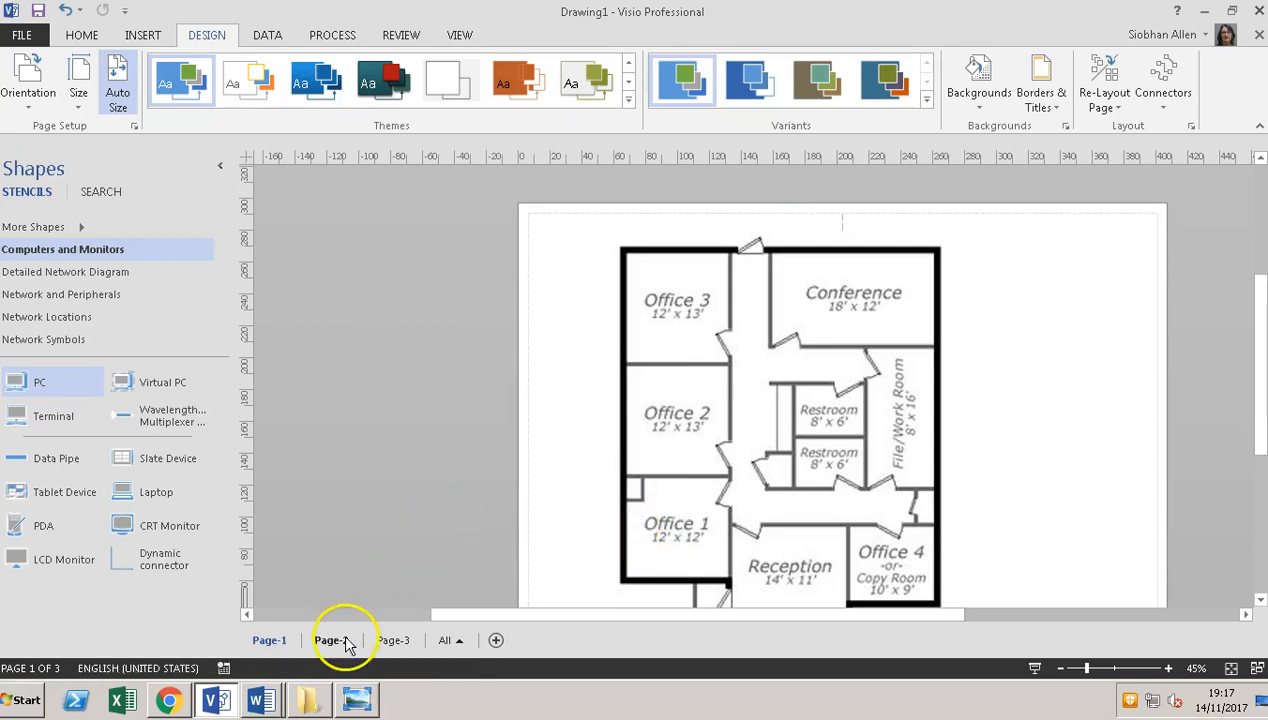
Check the sketch in Word's Document1 and, back in Visio, place a PC shape about 22.5 mm wide in Office 3's upper-left corner.
{"action": "mouse_move", "coordinate": [262, 703]}
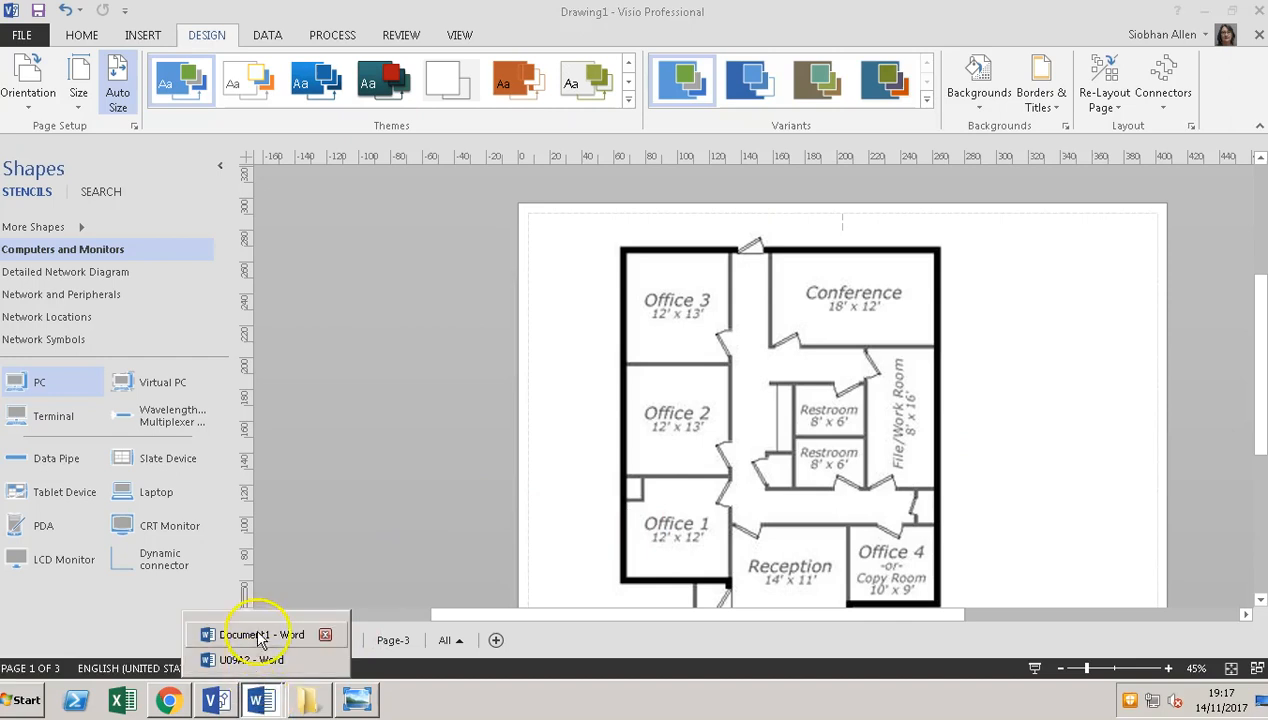
{"action": "left_click", "coordinate": [253, 640]}
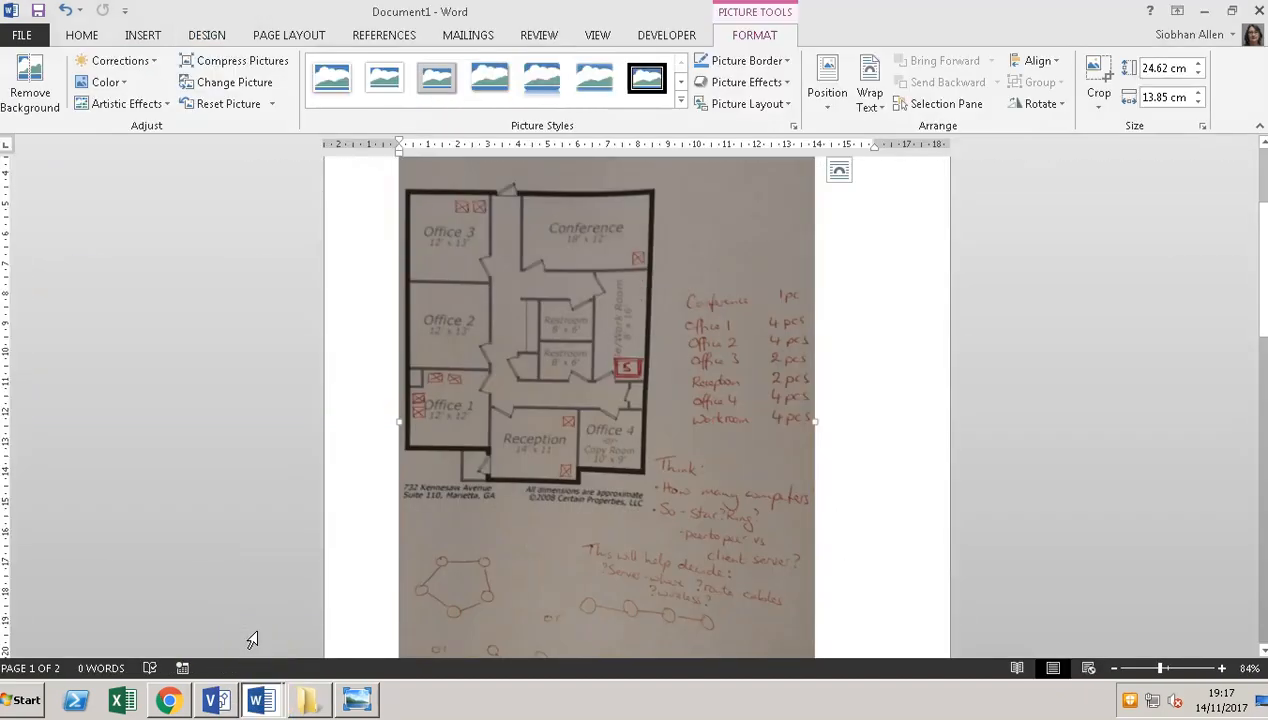
{"action": "left_click", "coordinate": [217, 700]}
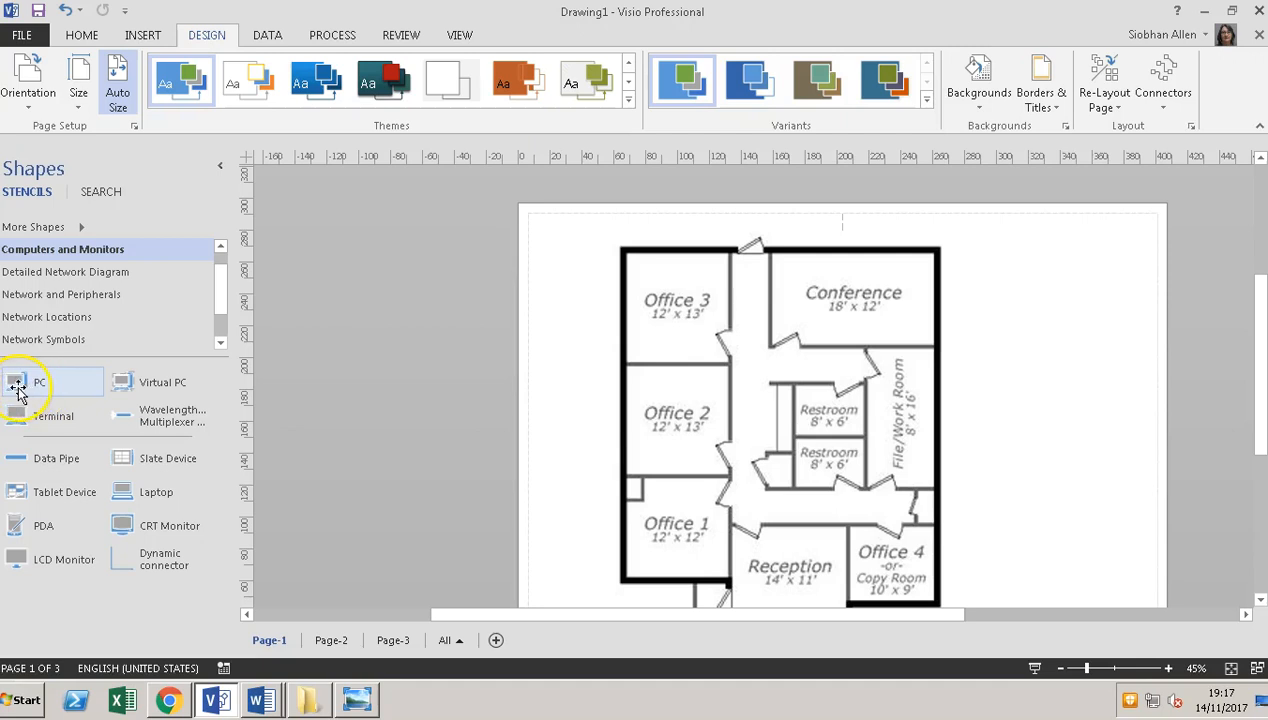
{"action": "left_click", "coordinate": [44, 229]}
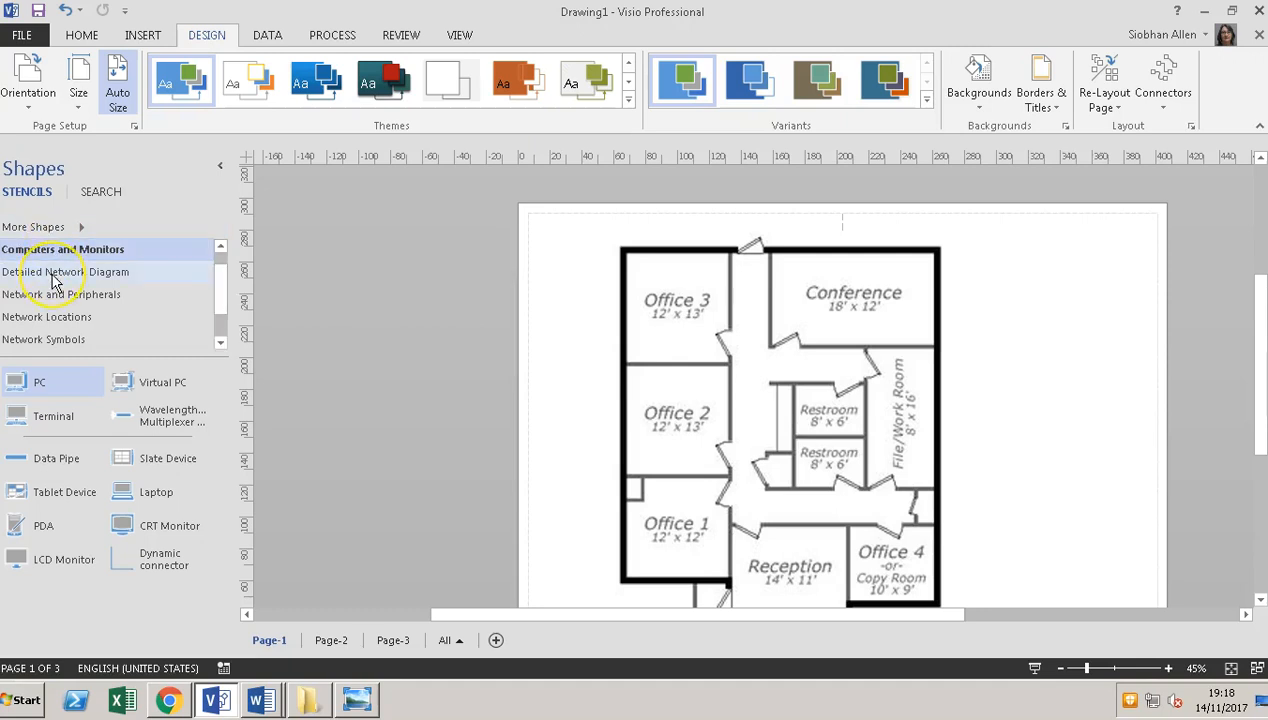
{"action": "left_click", "coordinate": [44, 254]}
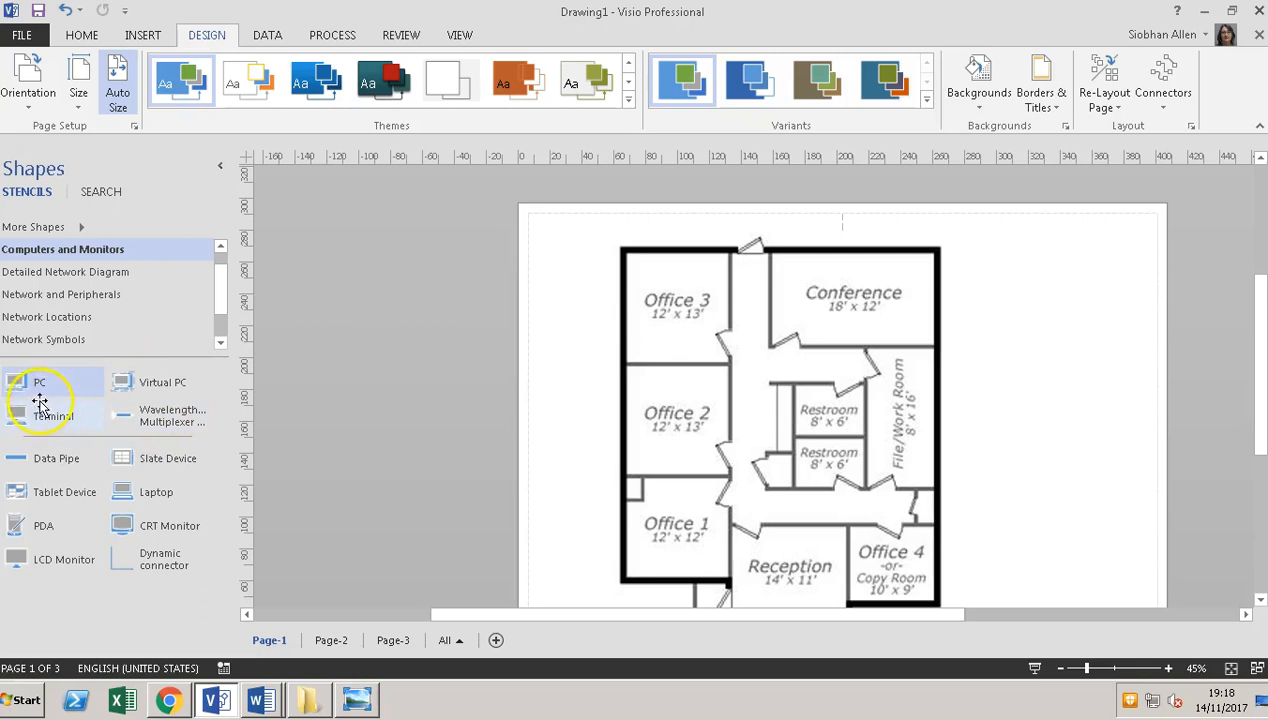
{"action": "left_click_drag", "start_coordinate": [31, 385], "coordinate": [653, 285]}
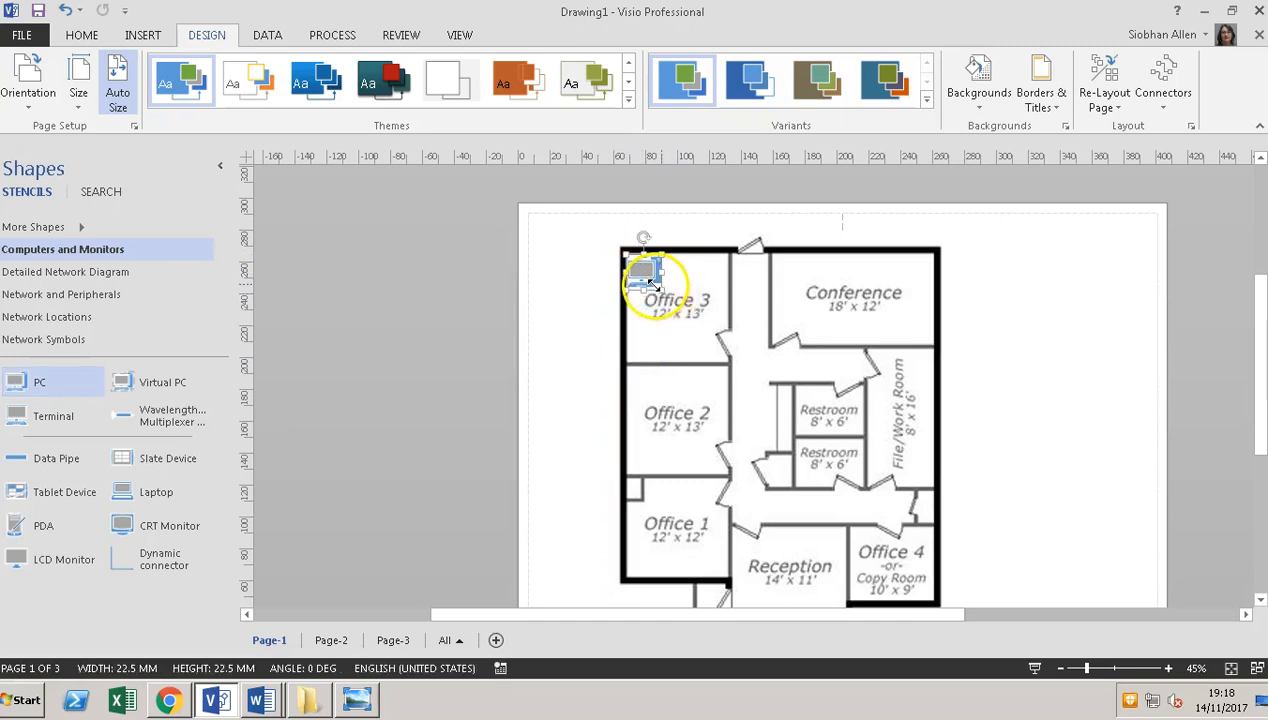
Consult the sketch in Word's Document1 again and add a second PC shape, about 25 mm wide, to Office 3 in the Visio drawing.
{"action": "left_click", "coordinate": [259, 700]}
{"action": "left_click", "coordinate": [261, 636]}
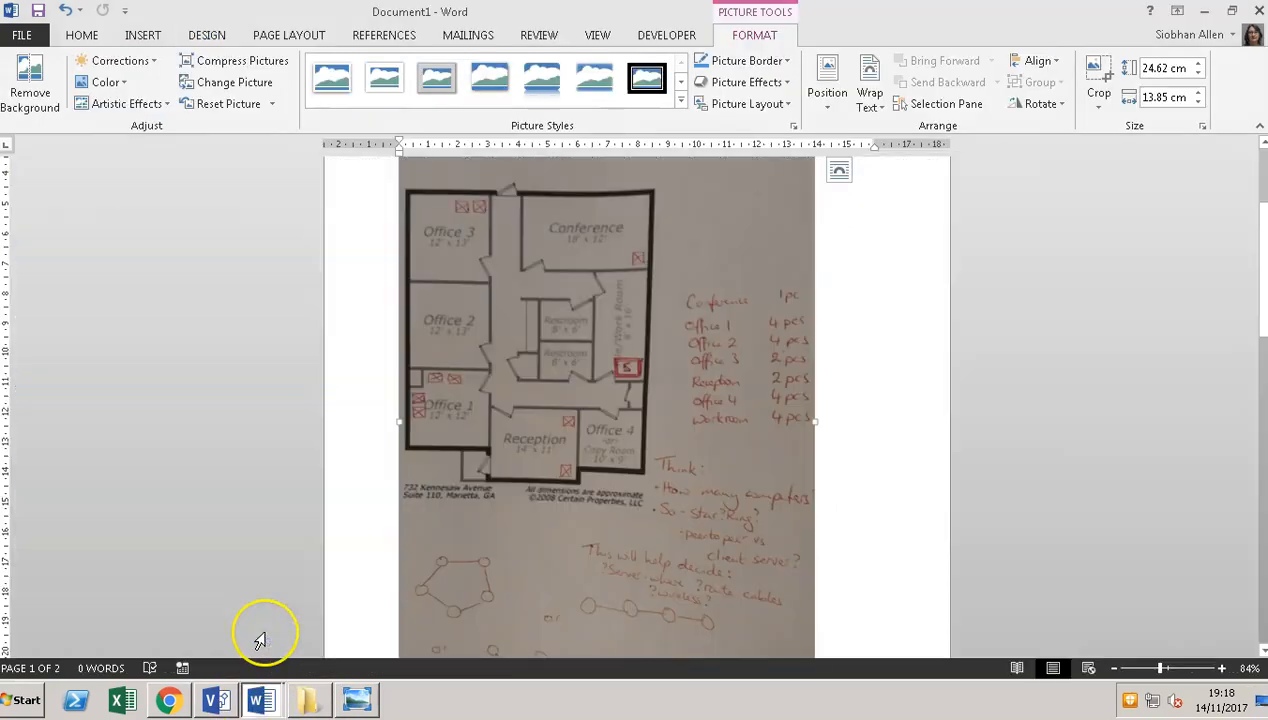
{"action": "left_click", "coordinate": [256, 700]}
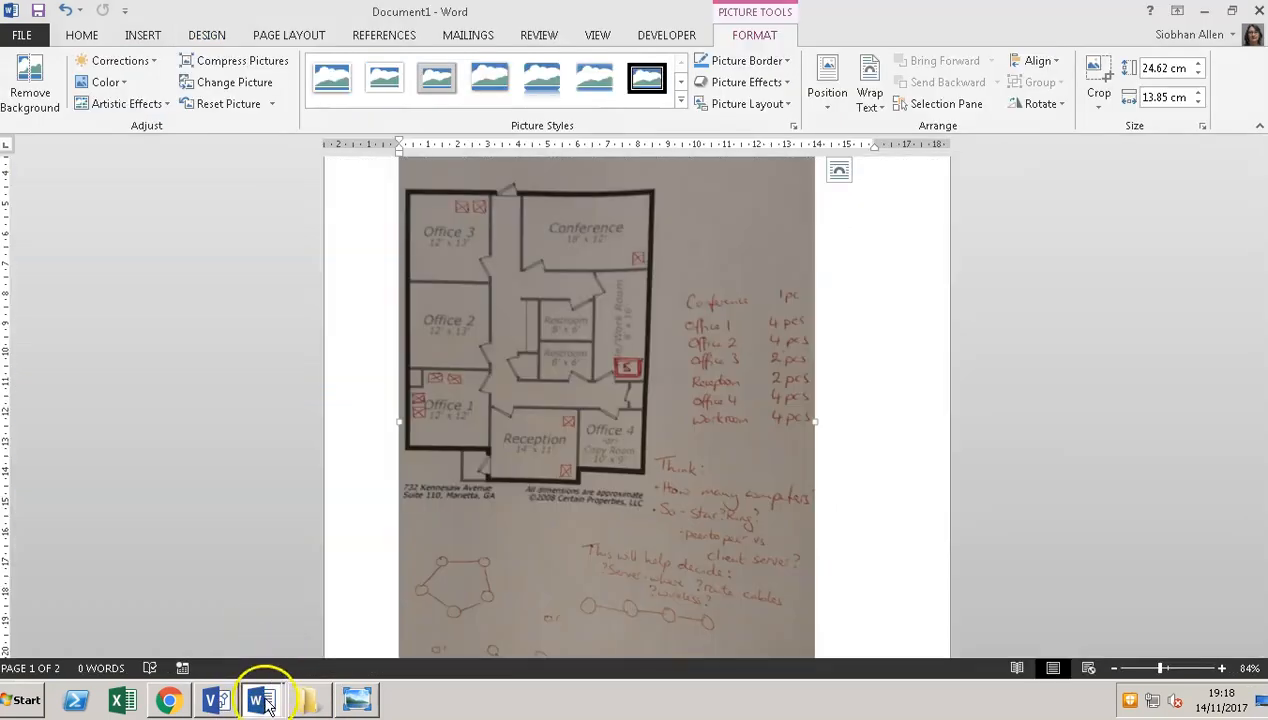
{"action": "left_click", "coordinate": [215, 700]}
{"action": "left_click", "coordinate": [50, 386]}
{"action": "left_click_drag", "start_coordinate": [48, 390], "coordinate": [695, 272]}
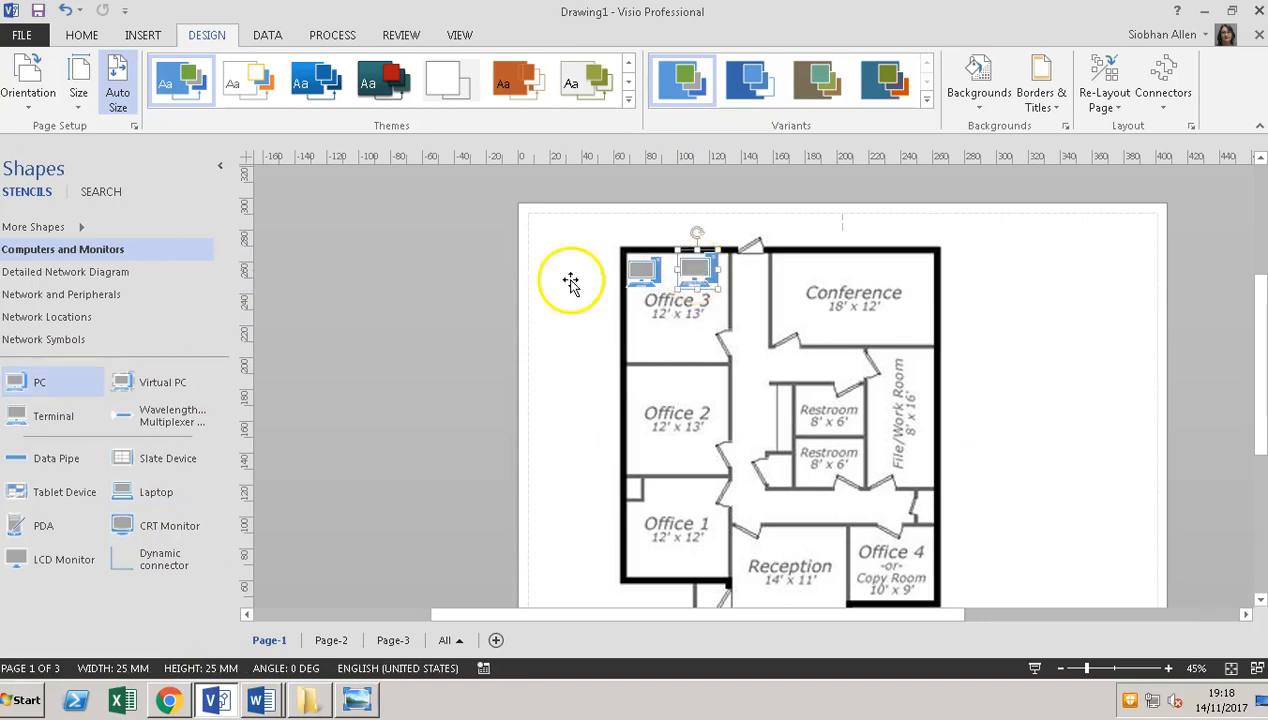
Add a PC about 22.5 mm wide in the Conference room's upper-right corner and shrink Office 3's second PC to about 22.5 mm.
{"action": "left_click_drag", "start_coordinate": [40, 373], "coordinate": [921, 274]}
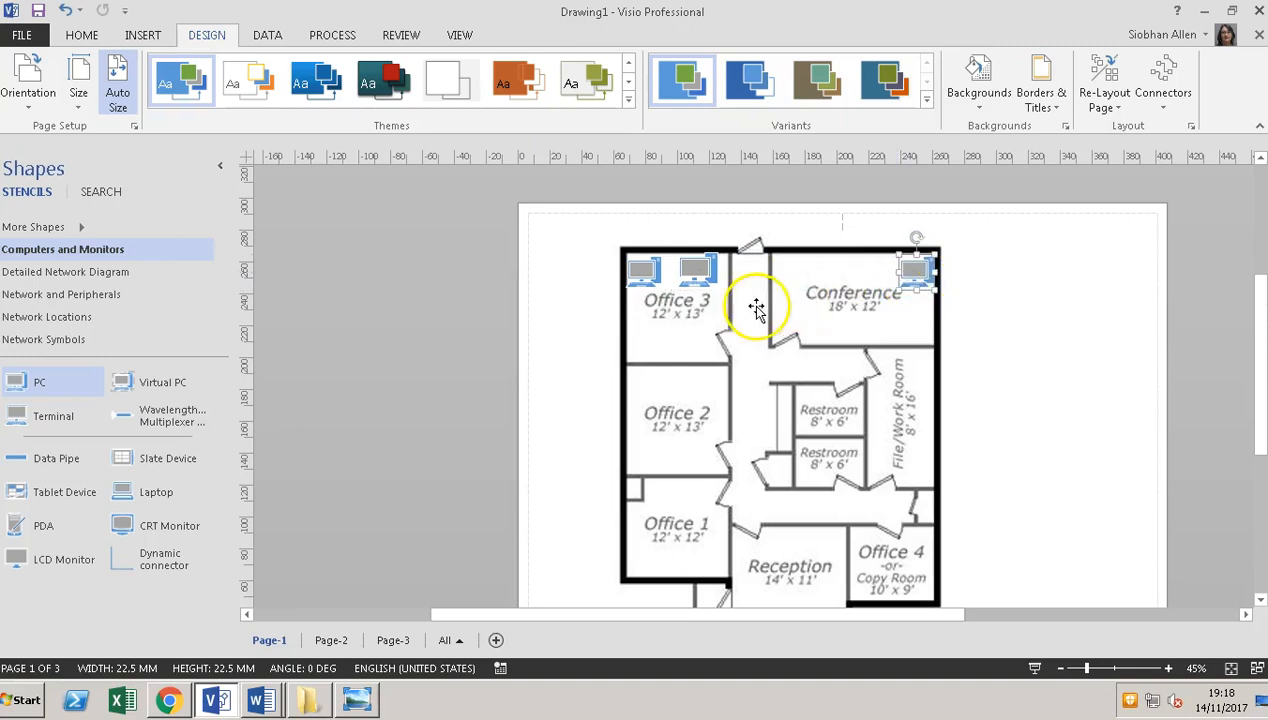
{"action": "left_click", "coordinate": [701, 283]}
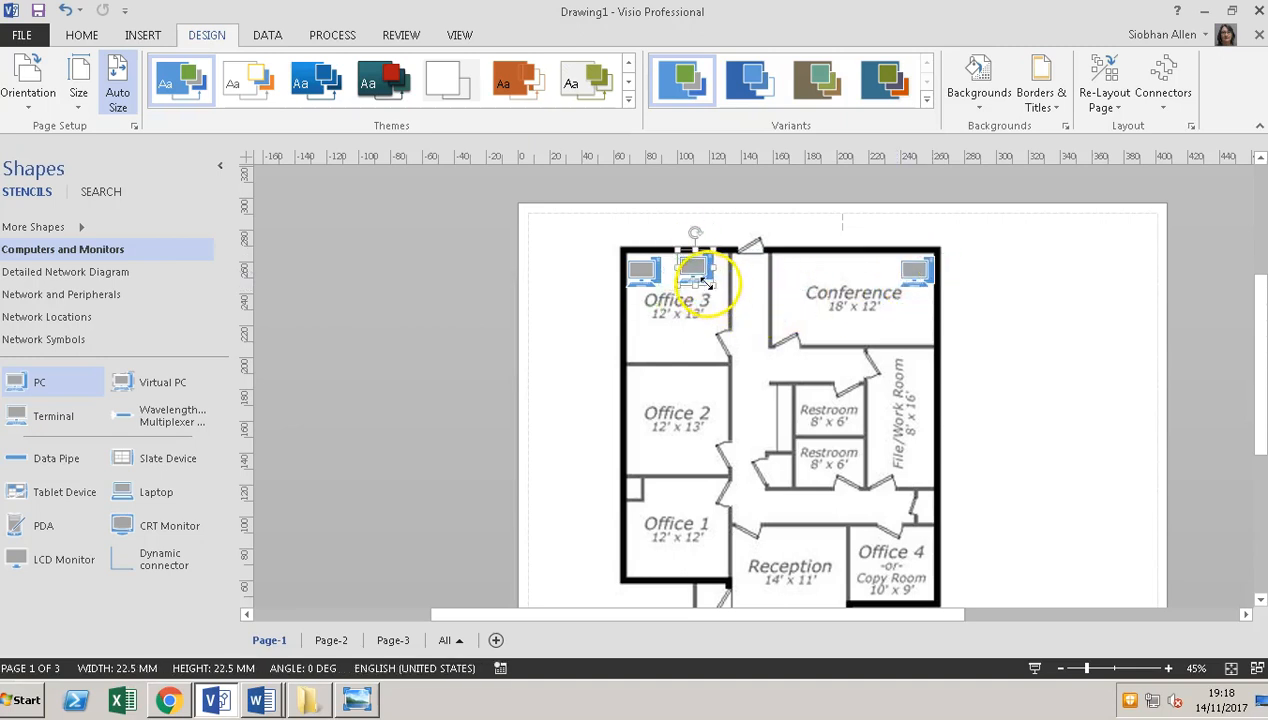
{"action": "left_click_drag", "start_coordinate": [698, 277], "coordinate": [705, 276]}
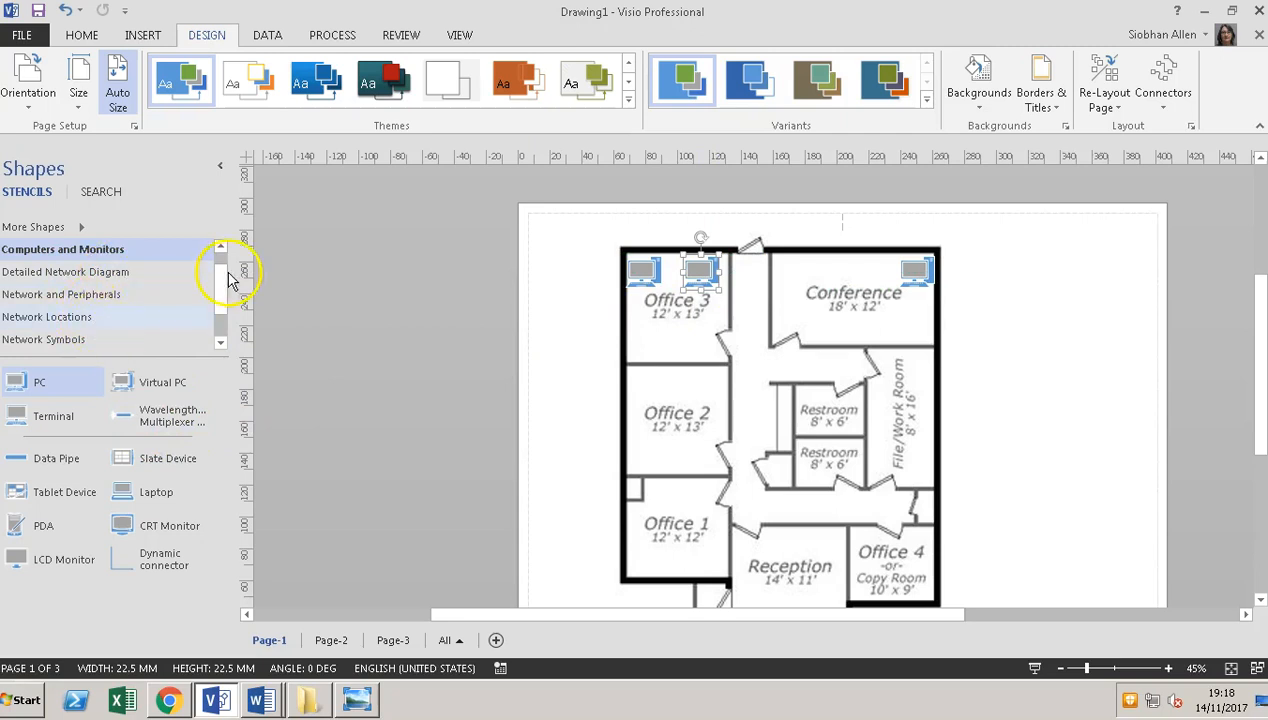
Place a Printer shape from the Network and Peripherals stencil, about 22.5 mm wide, in Office 3's lower-left corner.
{"action": "left_click_drag", "start_coordinate": [227, 302], "coordinate": [227, 322]}
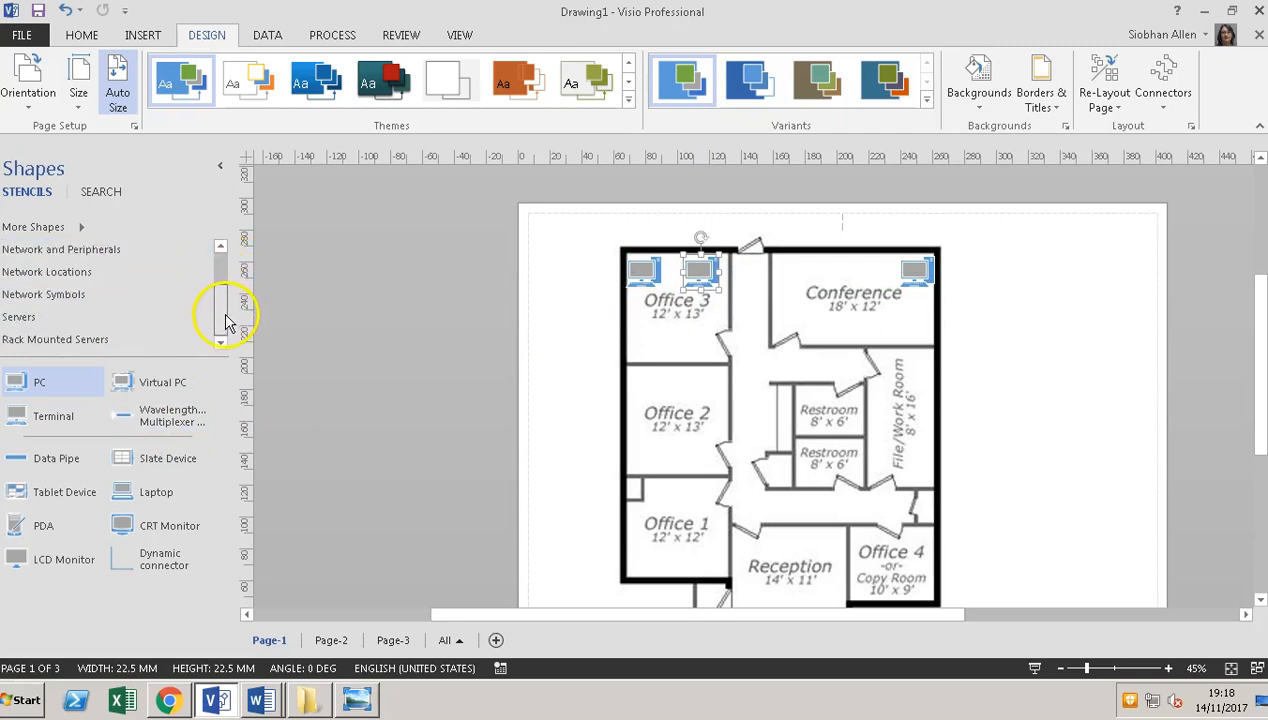
{"action": "left_click", "coordinate": [74, 251]}
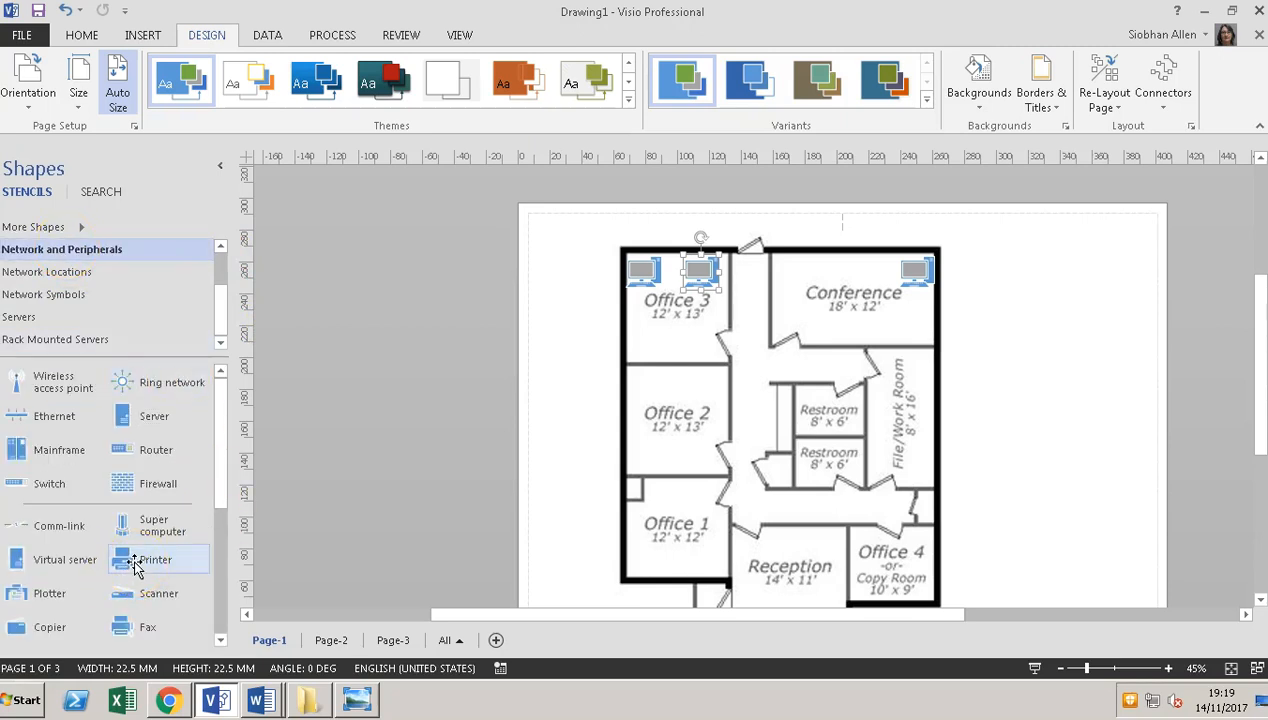
{"action": "left_click_drag", "start_coordinate": [136, 565], "coordinate": [682, 360]}
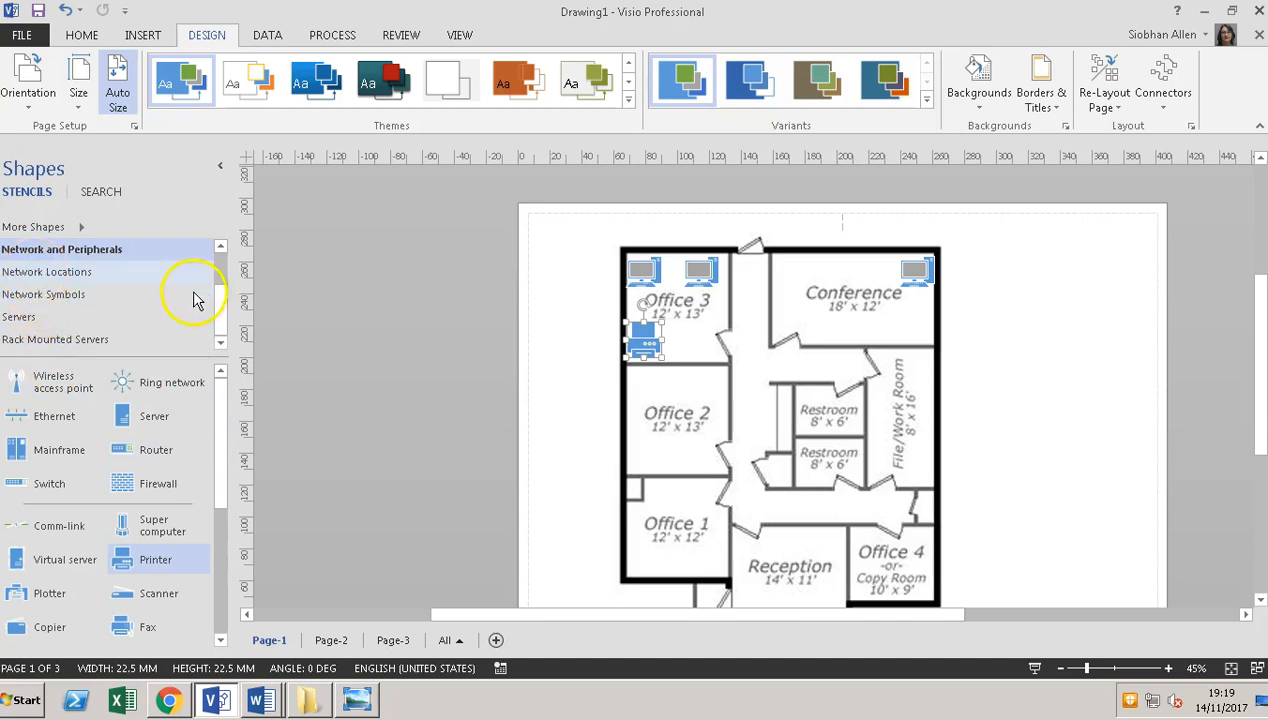
Place a PC from the Computers and Monitors stencil, about 22.5 mm wide, at Office 1's lower-left corner and check the sketch in Word's Document1.
{"action": "left_click_drag", "start_coordinate": [216, 285], "coordinate": [219, 274]}
{"action": "left_click", "coordinate": [104, 274]}
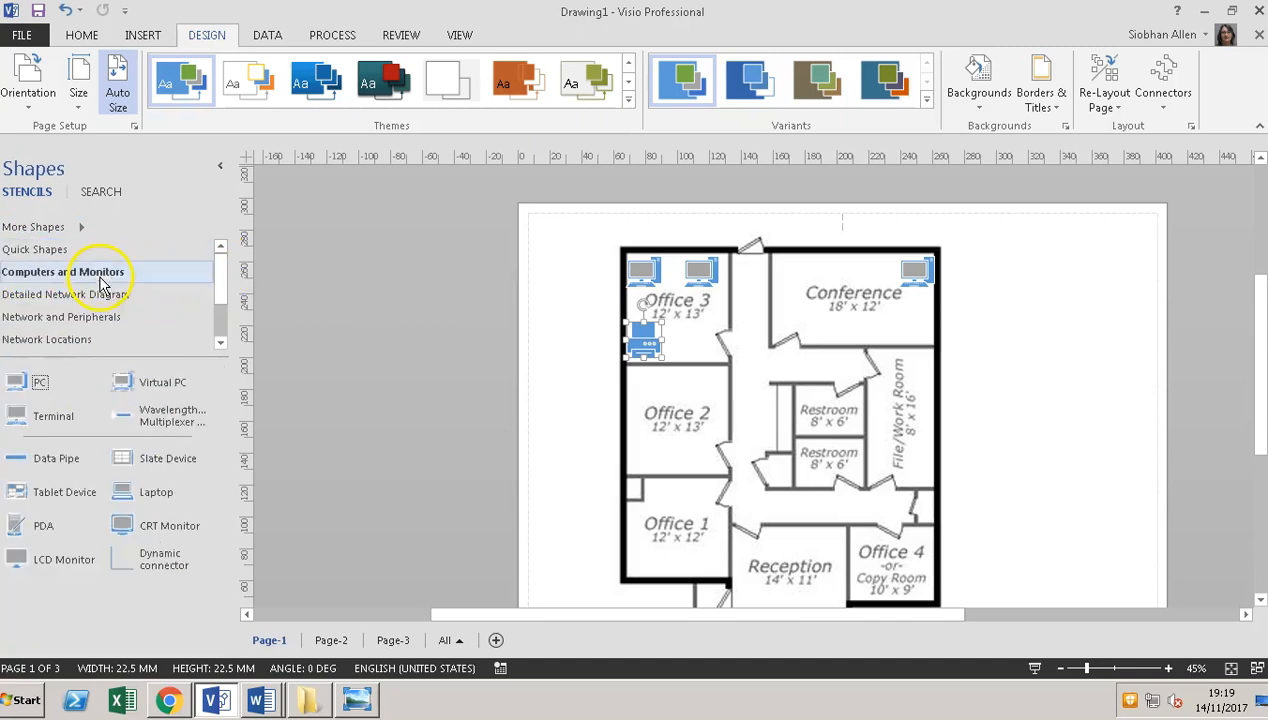
{"action": "left_click_drag", "start_coordinate": [16, 385], "coordinate": [642, 553]}
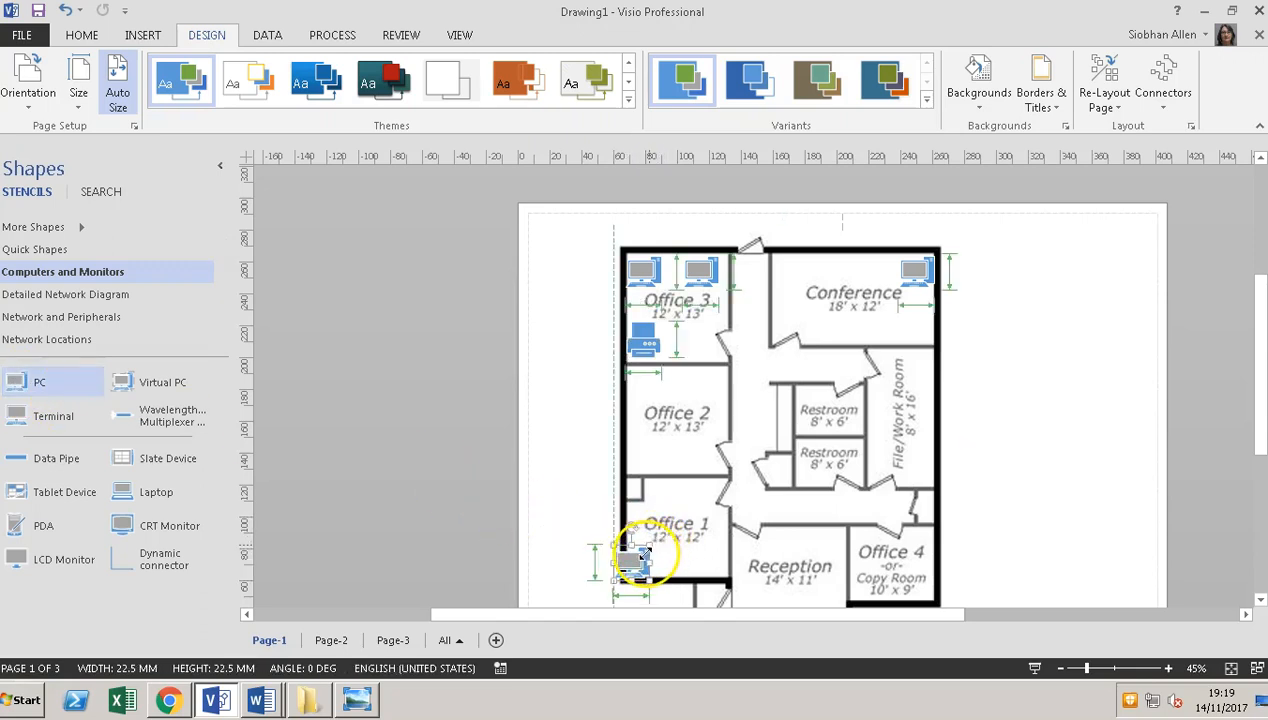
{"action": "mouse_move", "coordinate": [258, 703]}
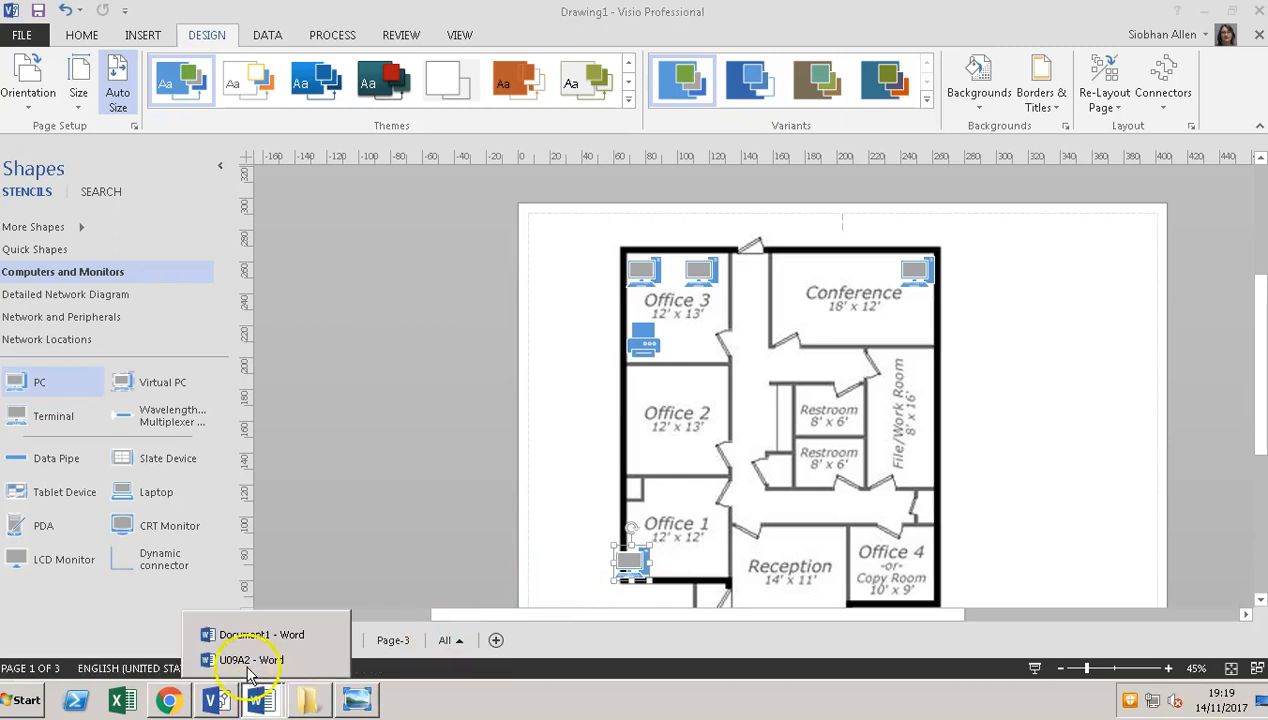
{"action": "left_click", "coordinate": [248, 636]}
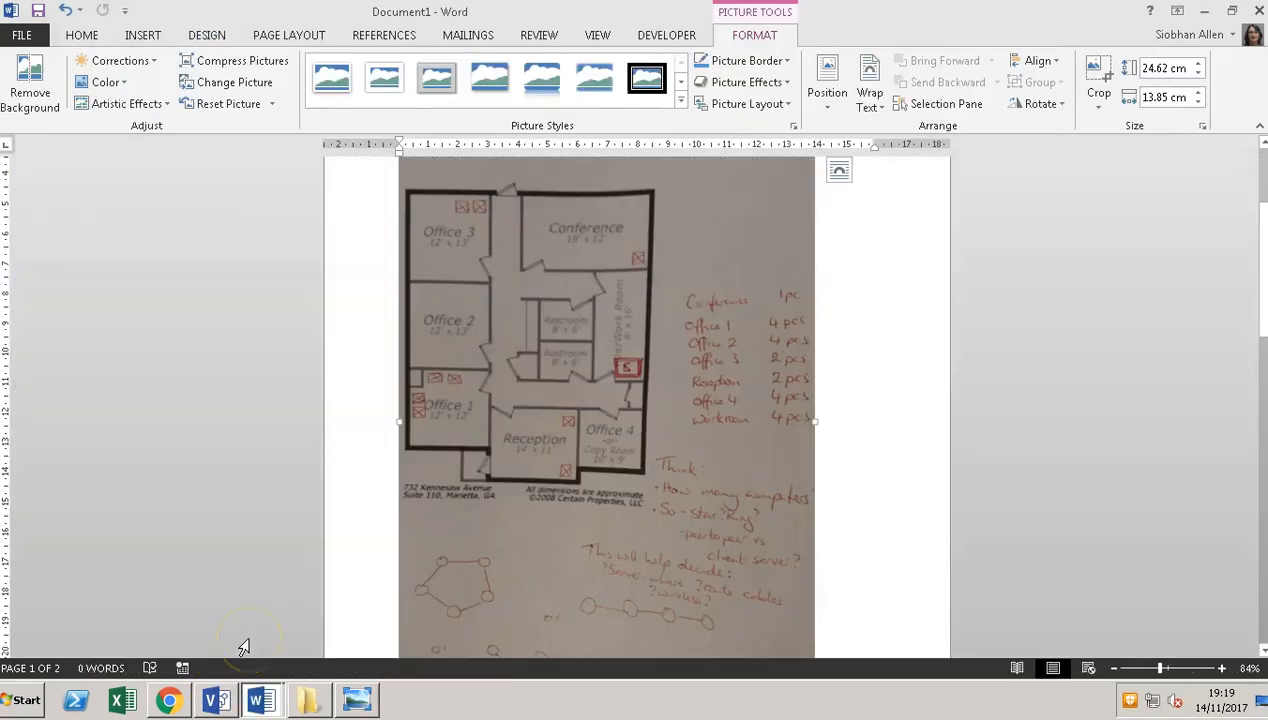
In Visio, move Office 1's PC just inside the room's lower-left corner and paste three copies of it.
{"action": "left_click", "coordinate": [216, 700]}
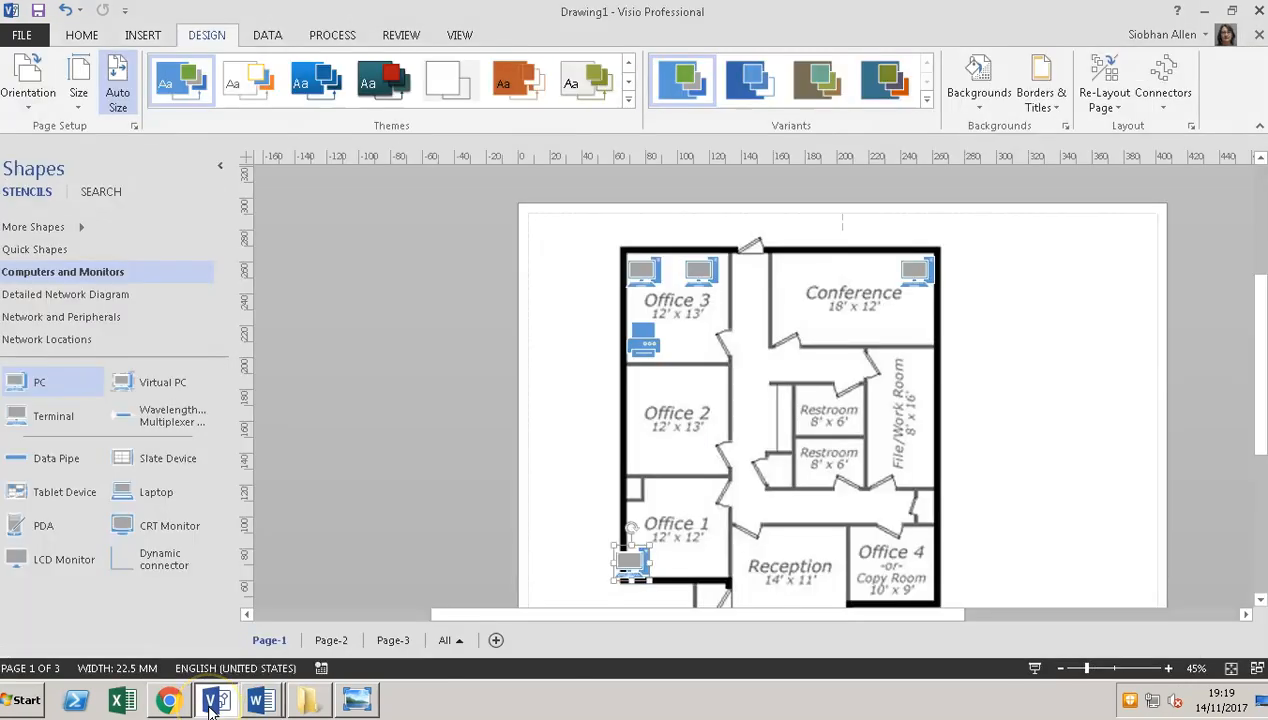
{"action": "left_click_drag", "start_coordinate": [628, 565], "coordinate": [648, 565]}
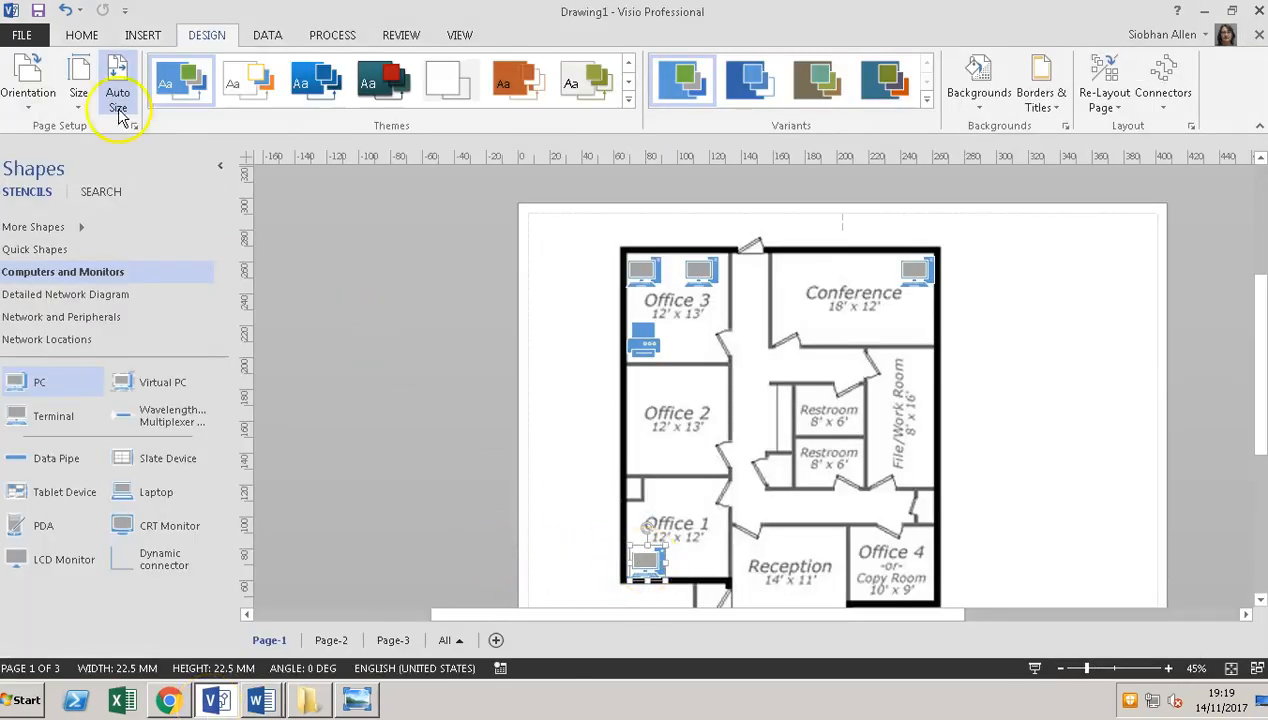
{"action": "left_click", "coordinate": [80, 38]}
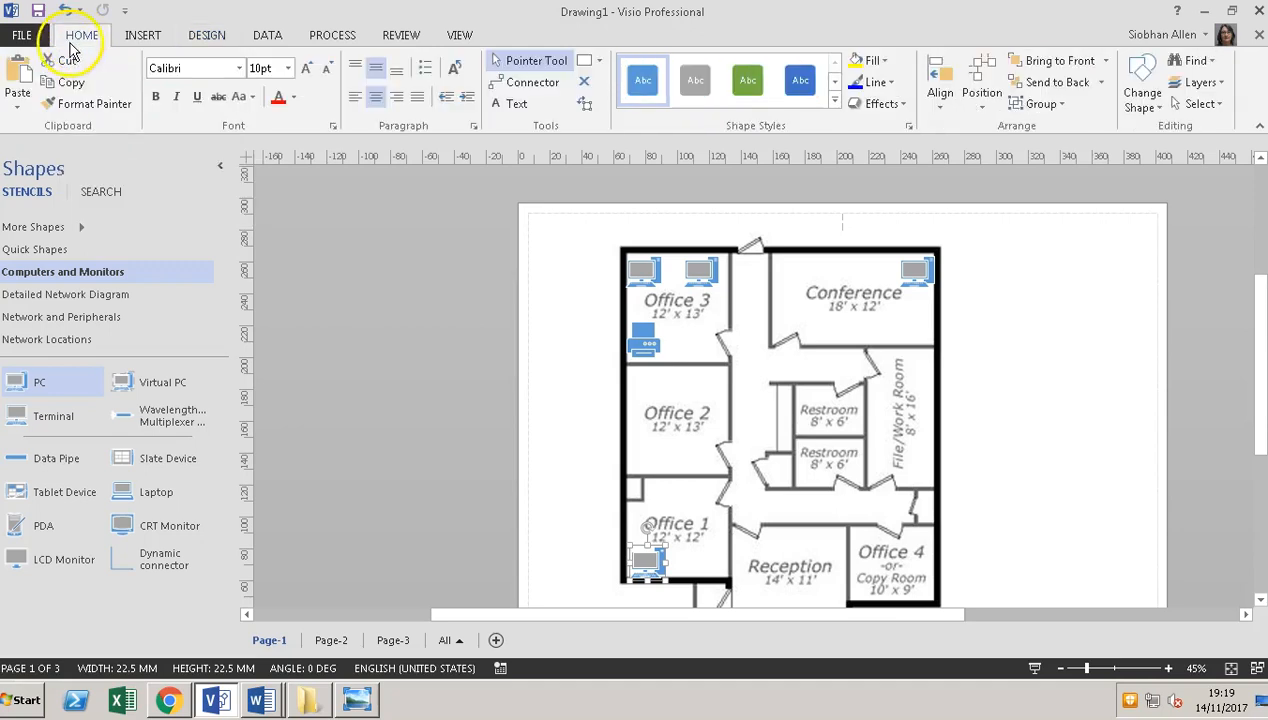
{"action": "left_click", "coordinate": [16, 80]}
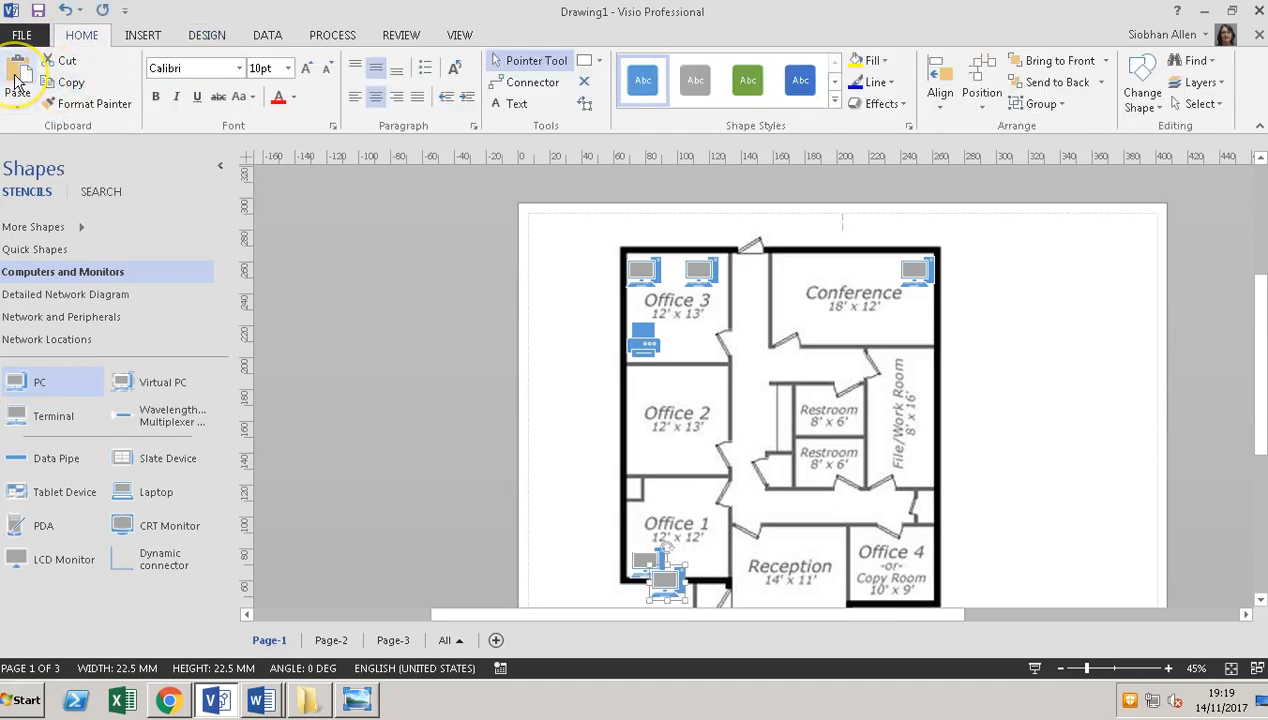
{"action": "left_click", "coordinate": [16, 80]}
Arrange the PC copies in Office 1, two above the room label and one beside the lower-left PC.
{"action": "scroll", "coordinate": [280, 192], "scroll_direction": "down", "scroll_amount": 3}
{"action": "mouse_move", "coordinate": [730, 360]}
{"action": "left_mouse_down"}
{"action": "mouse_move", "coordinate": [702, 359]}
{"action": "mouse_move", "coordinate": [727, 351]}
{"action": "mouse_move", "coordinate": [713, 340]}
{"action": "mouse_move", "coordinate": [702, 255]}
{"action": "mouse_move", "coordinate": [718, 258]}
{"action": "left_mouse_up"}
{"action": "left_click_drag", "start_coordinate": [744, 362], "coordinate": [752, 257]}
{"action": "left_click_drag", "start_coordinate": [760, 397], "coordinate": [731, 318]}
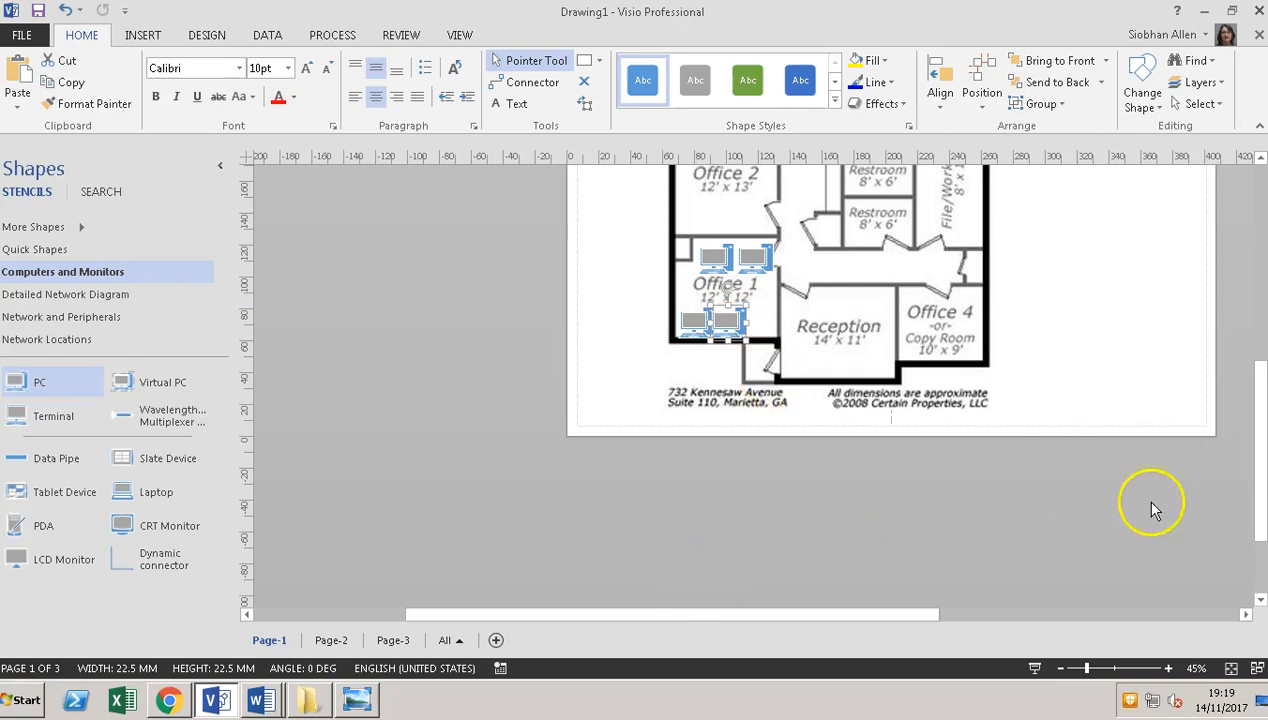
Copy Office 3's Printer and place the duplicate in Office 1's lower-right corner.
{"action": "left_click_drag", "start_coordinate": [1246, 488], "coordinate": [1262, 404]}
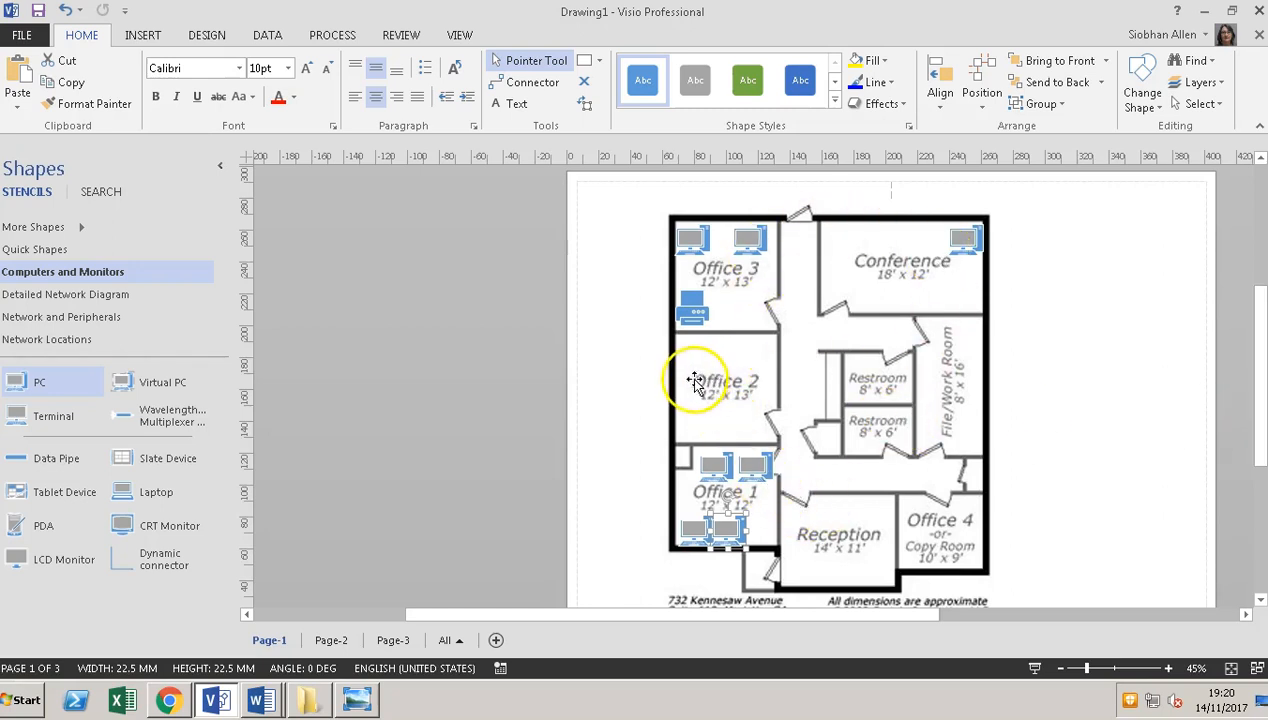
{"action": "left_click", "coordinate": [290, 192]}
{"action": "key", "text": "ctrl+v"}
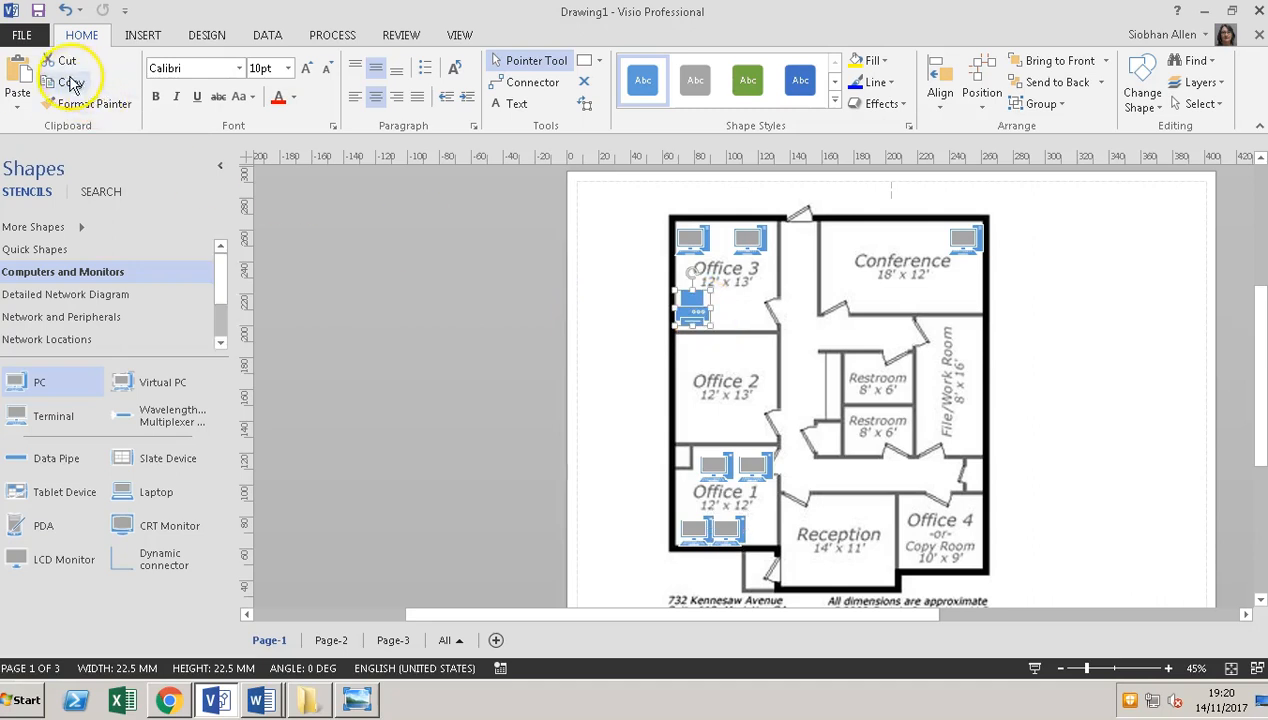
{"action": "left_click_drag", "start_coordinate": [693, 303], "coordinate": [713, 318]}
{"action": "left_click_drag", "start_coordinate": [794, 484], "coordinate": [766, 523]}
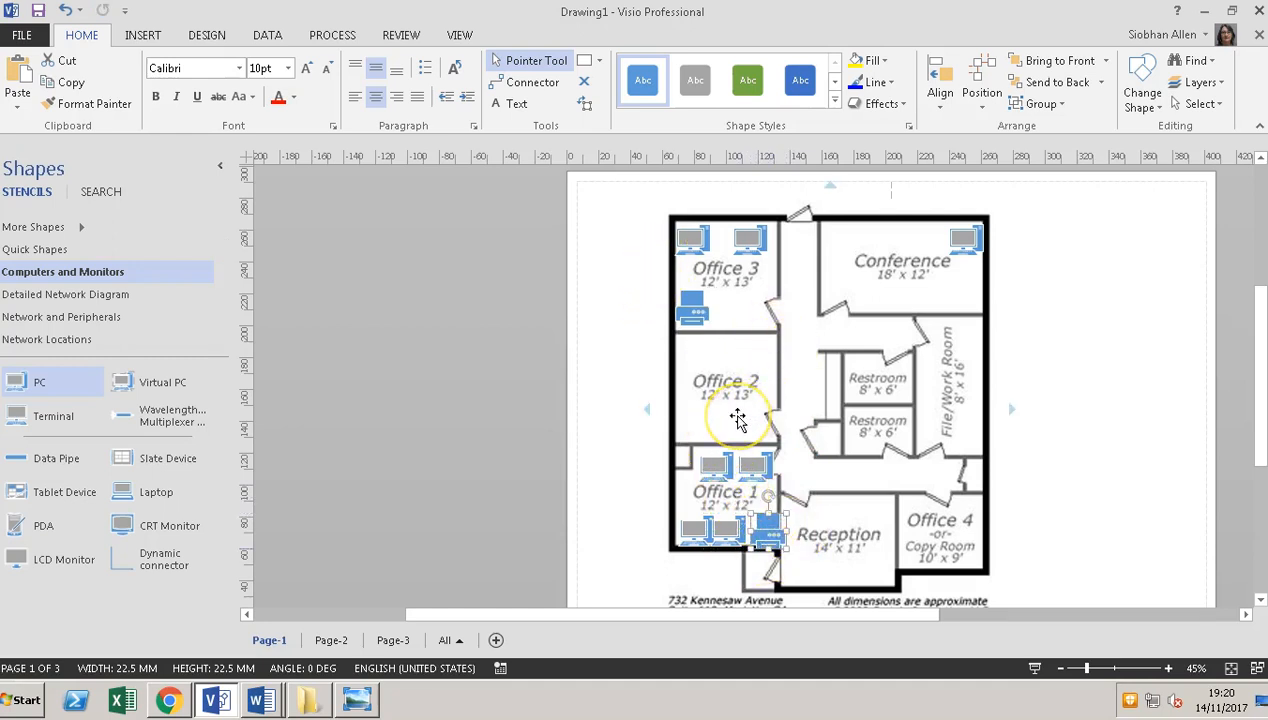
{"action": "left_click", "coordinate": [737, 330]}
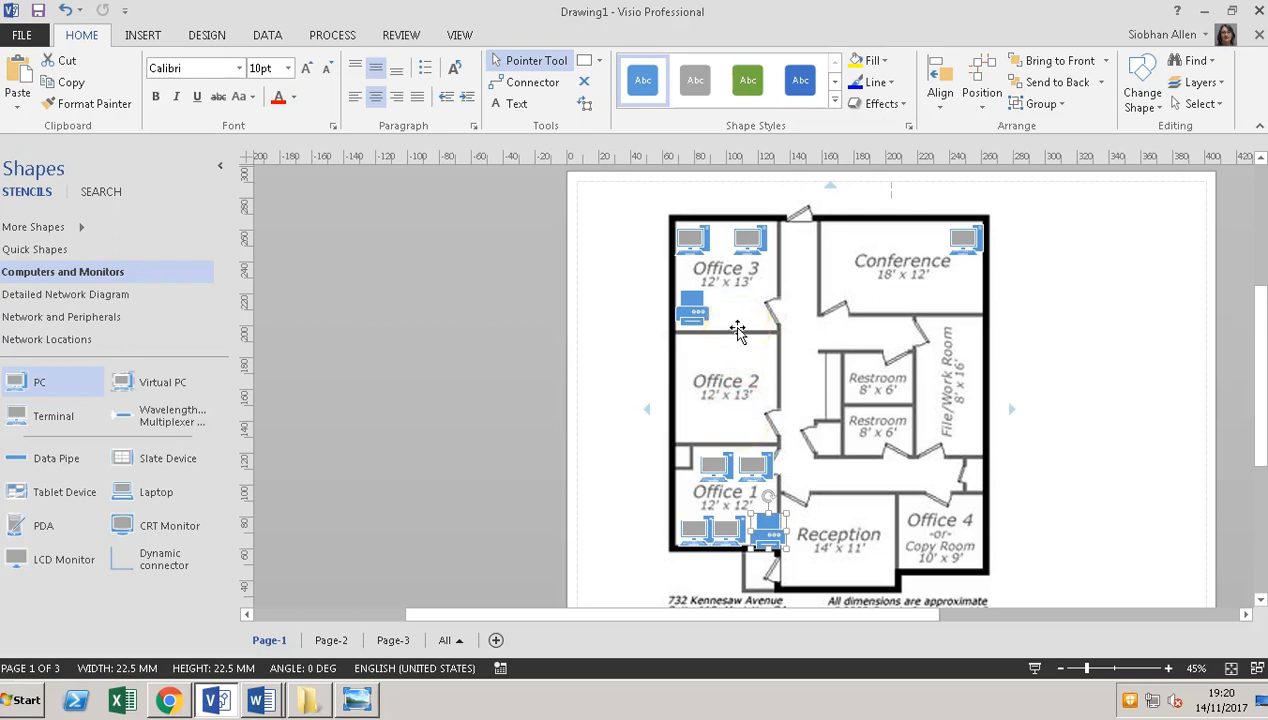
{"action": "left_click", "coordinate": [626, 433]}
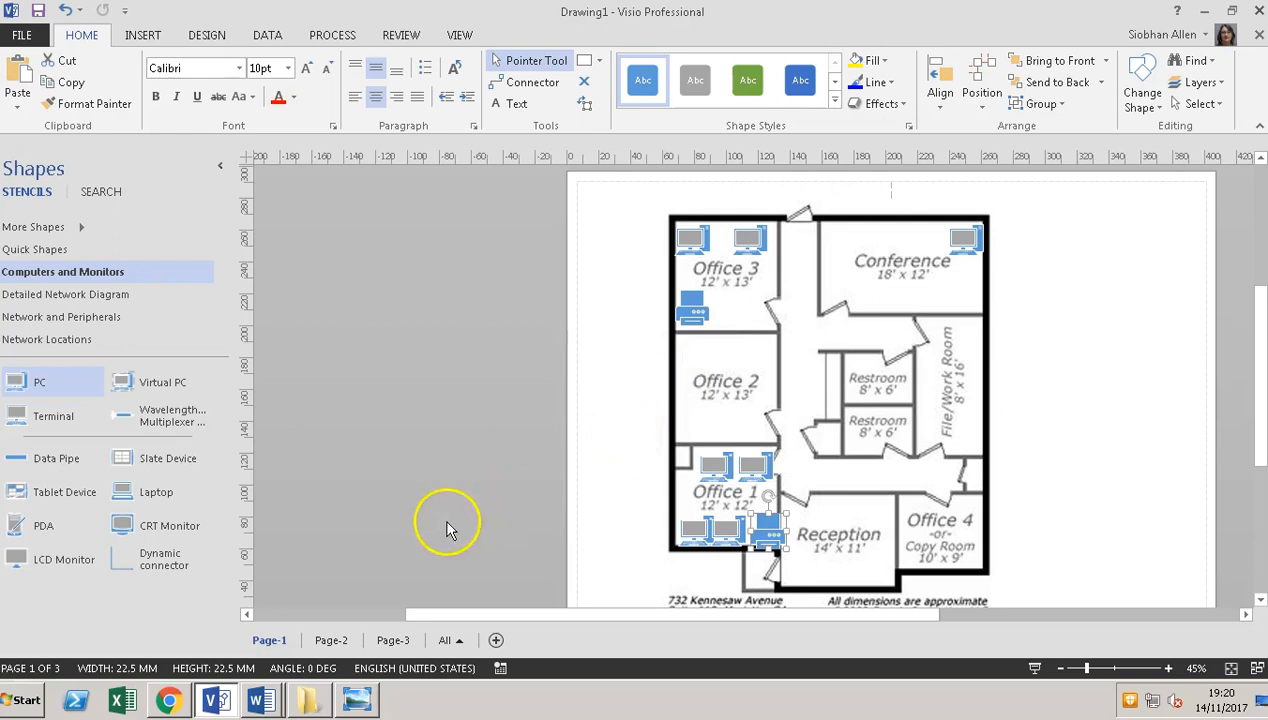
Examine the lower part of the hand-drawn sketch in Word's Document1 at about 148% zoom.
{"action": "mouse_move", "coordinate": [274, 704]}
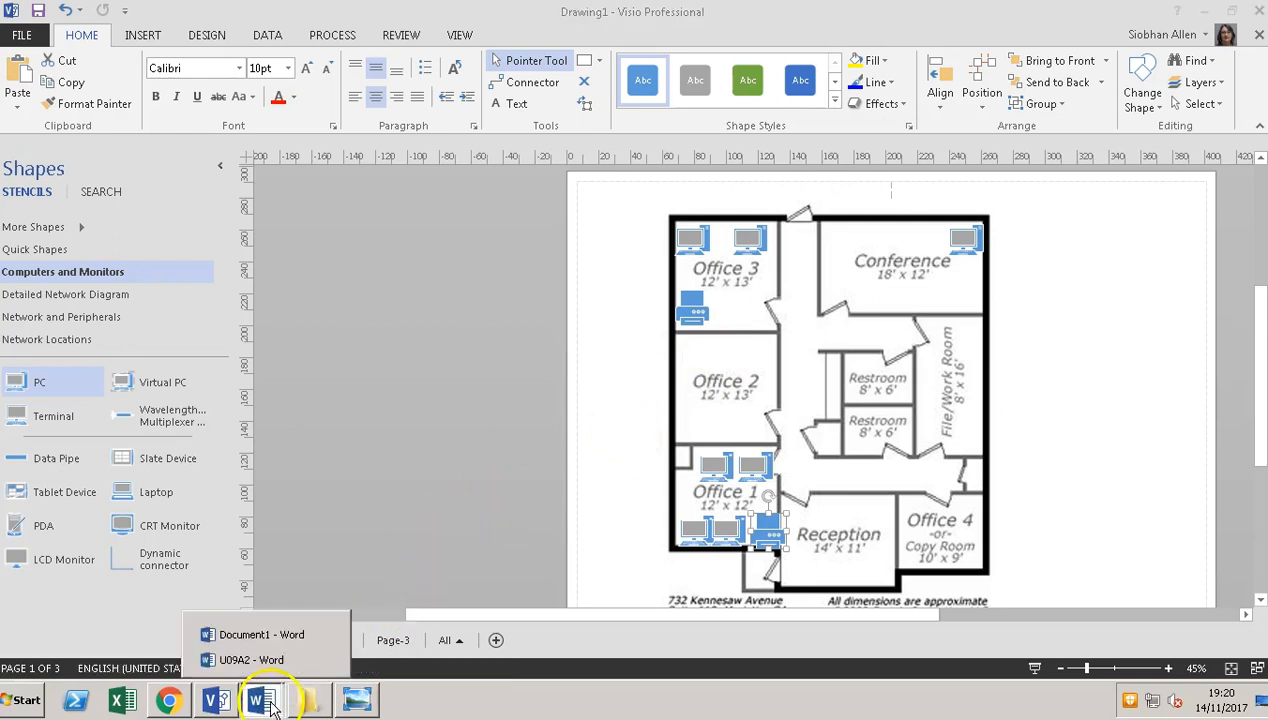
{"action": "left_click", "coordinate": [264, 638]}
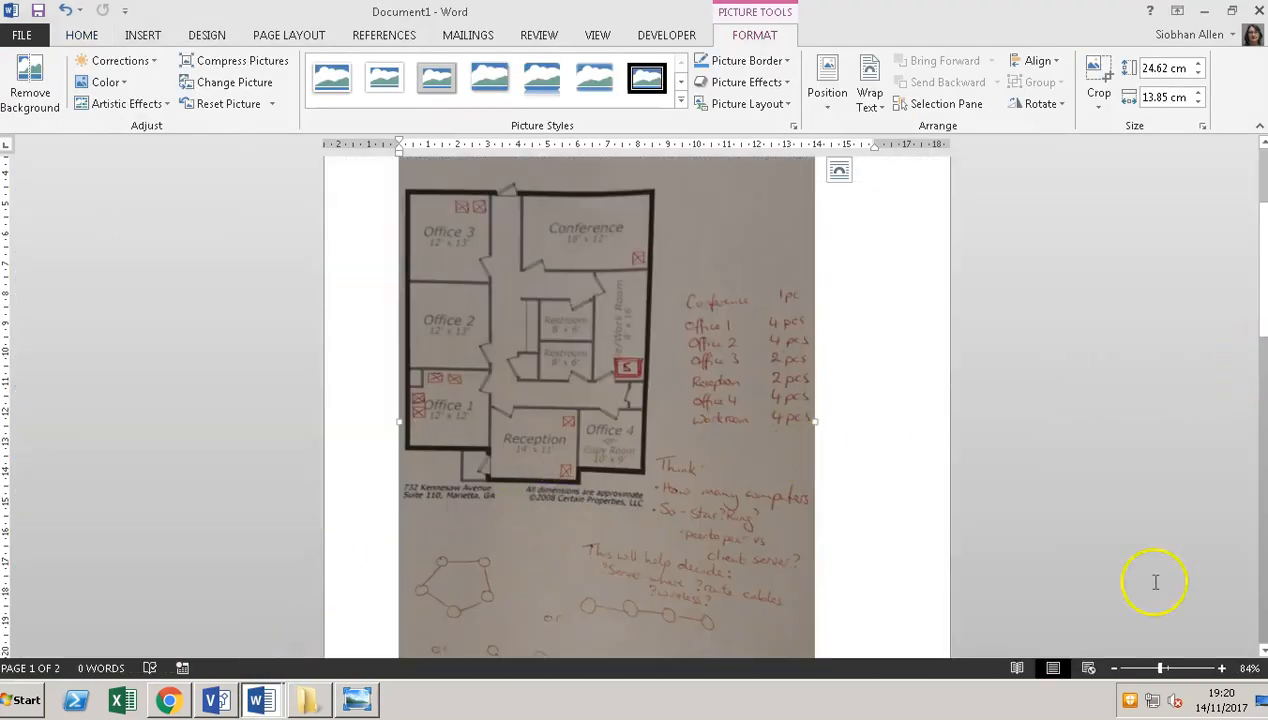
{"action": "left_click_drag", "start_coordinate": [1166, 670], "coordinate": [1176, 676]}
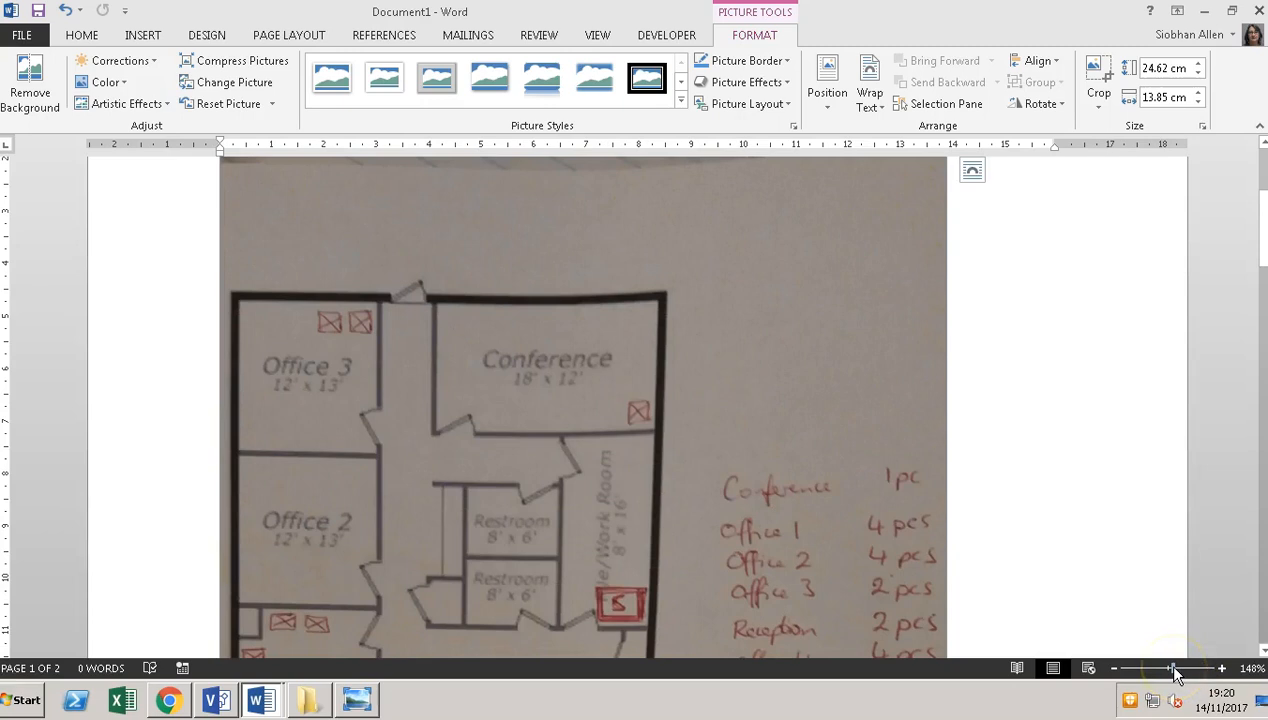
{"action": "left_click_drag", "start_coordinate": [1262, 262], "coordinate": [1262, 340]}
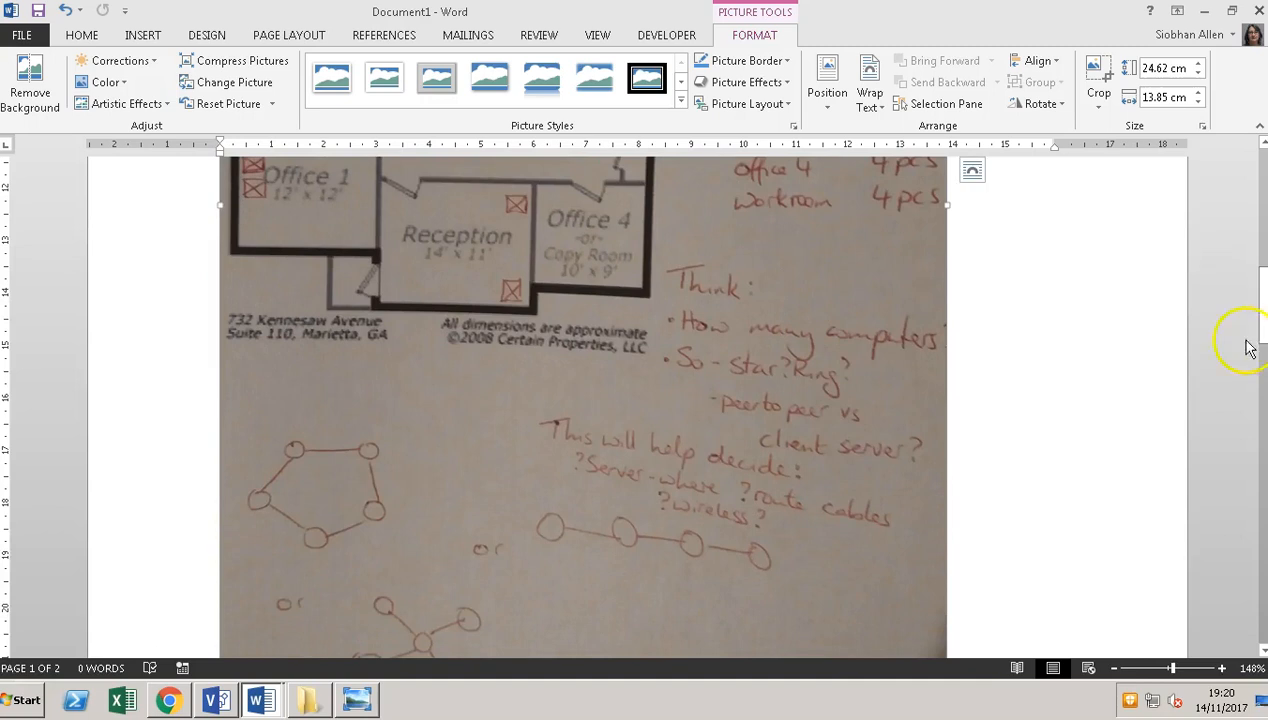
In Visio, place a 25 mm wide Server from the Network and Peripherals stencil in the File/Work Room's lower-right corner.
{"action": "left_click", "coordinate": [216, 700]}
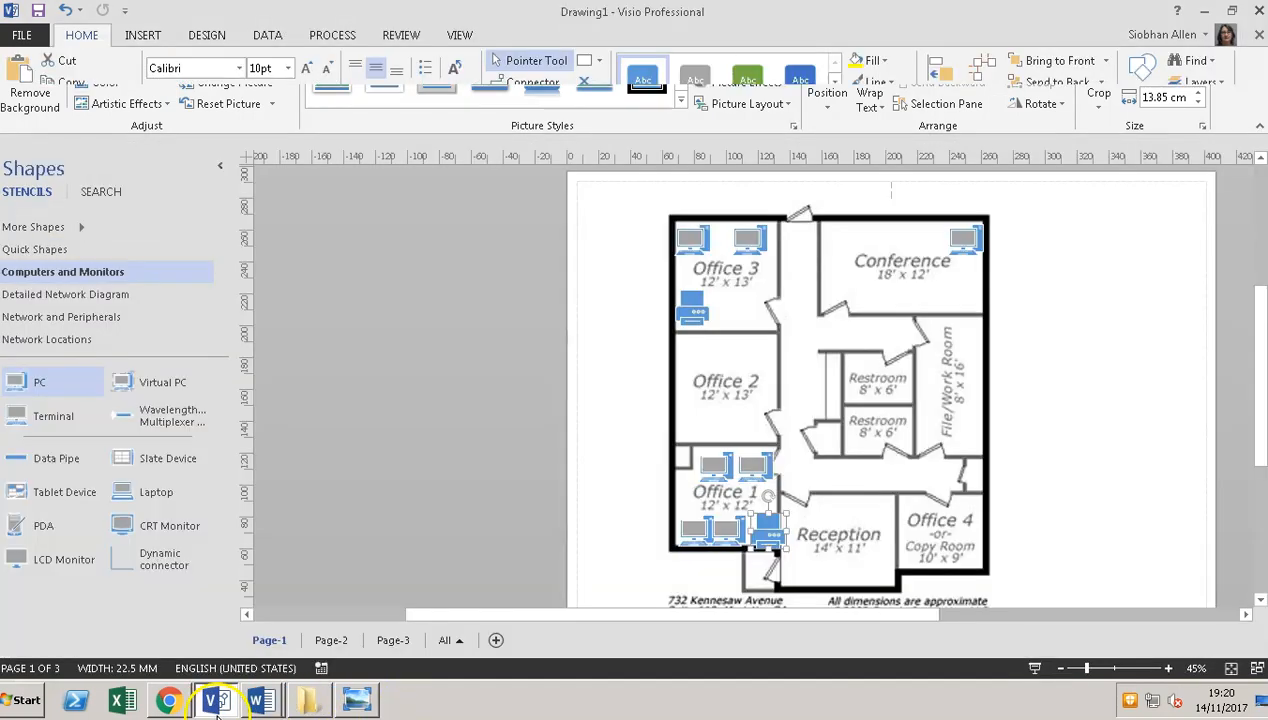
{"action": "left_click", "coordinate": [101, 296]}
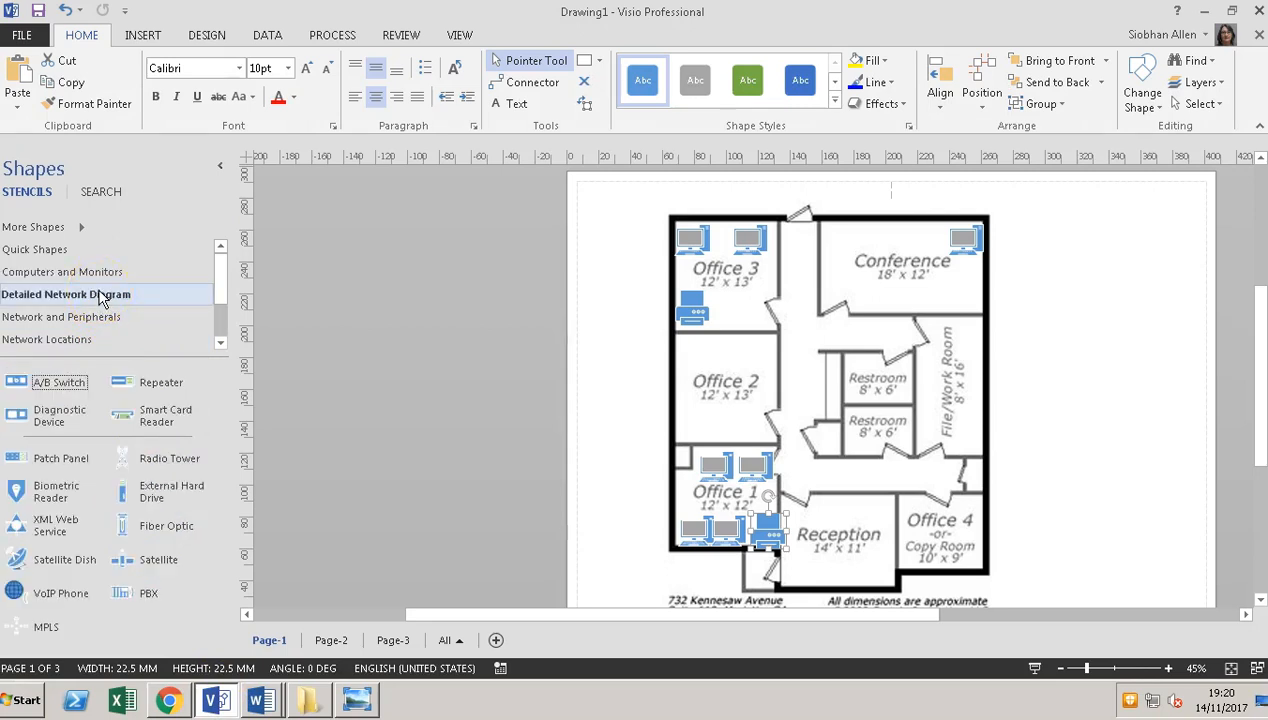
{"action": "left_click", "coordinate": [106, 316]}
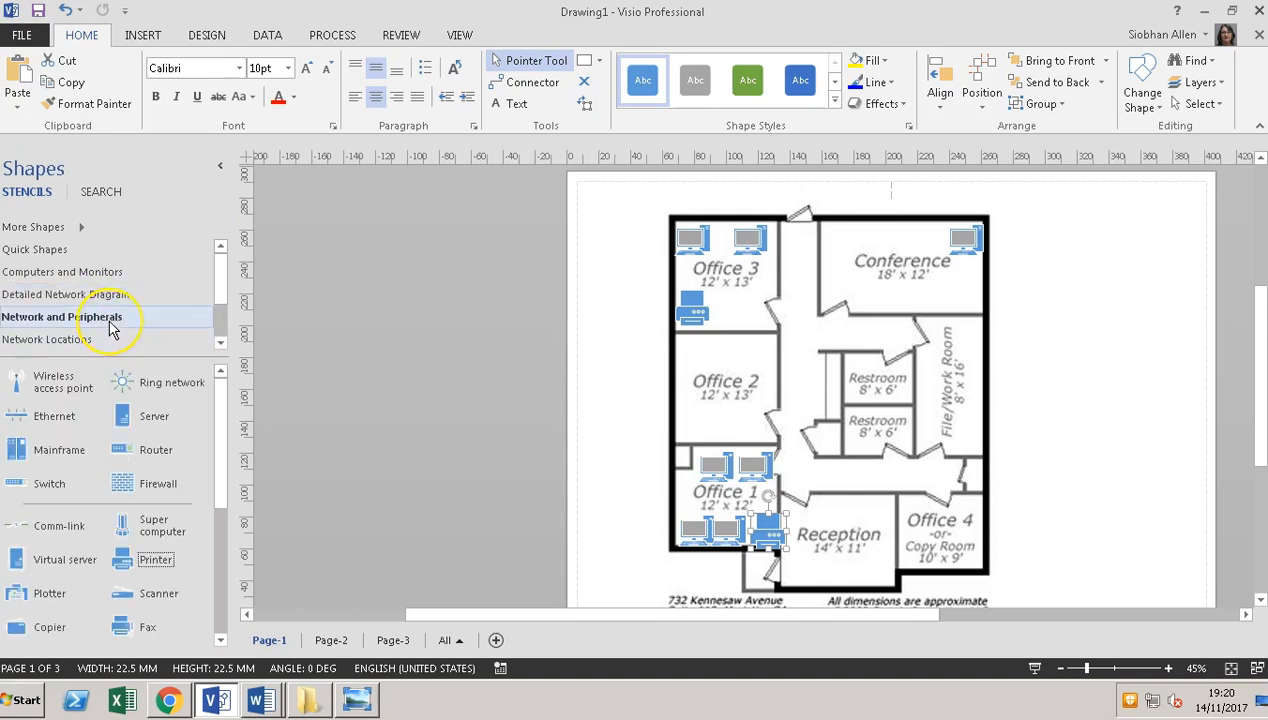
{"action": "left_click_drag", "start_coordinate": [131, 420], "coordinate": [963, 435]}
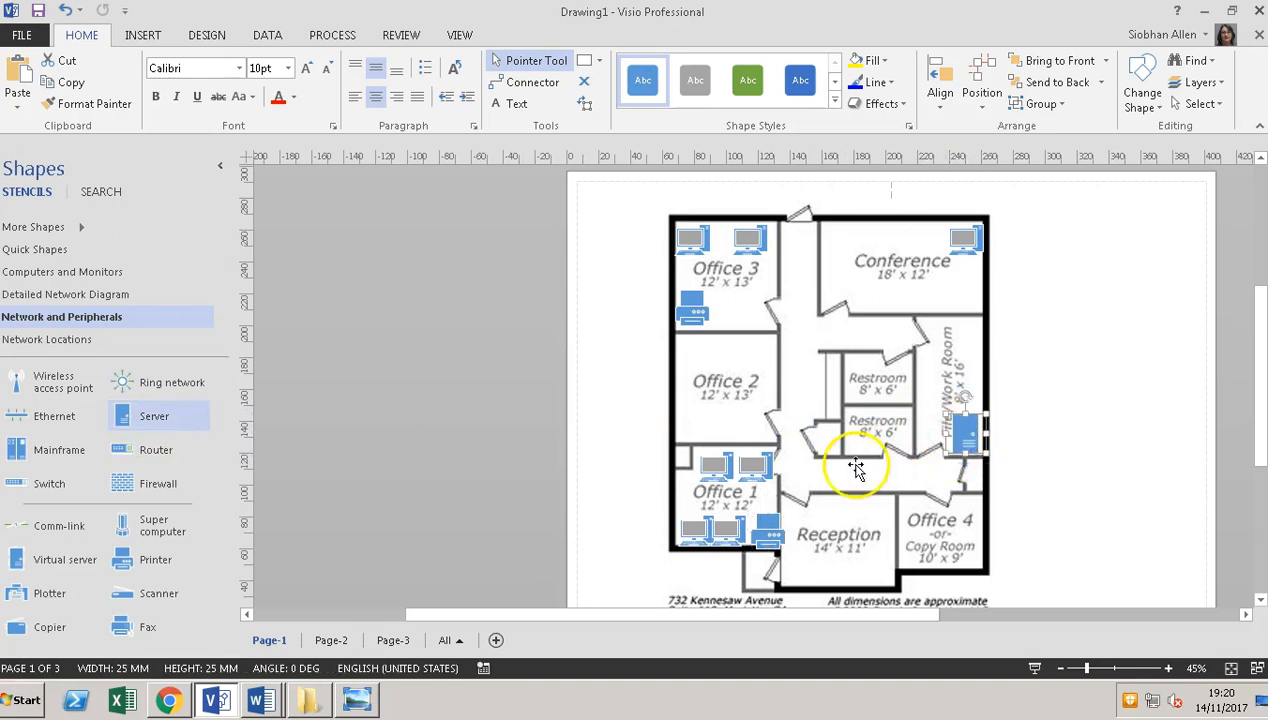
Review the handwritten notes on computer numbers, network topology and server placement in Word's Document1.
{"action": "mouse_move", "coordinate": [259, 700]}
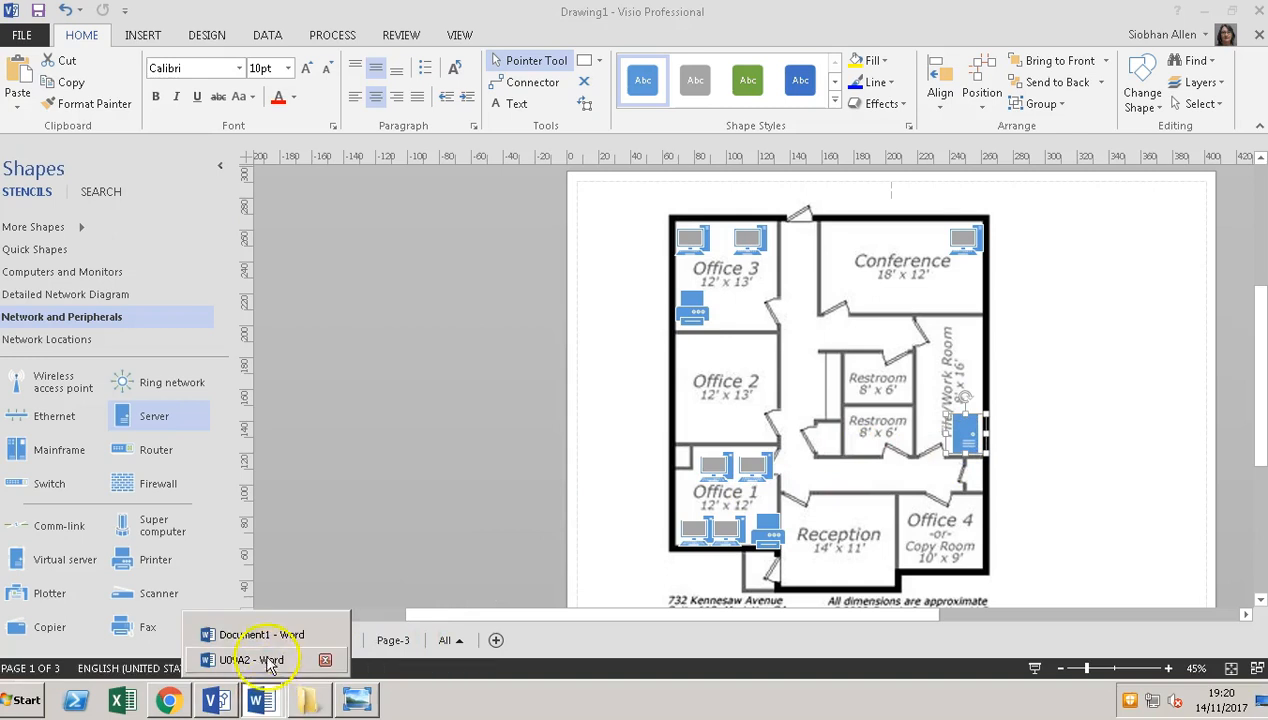
{"action": "left_click", "coordinate": [262, 635]}
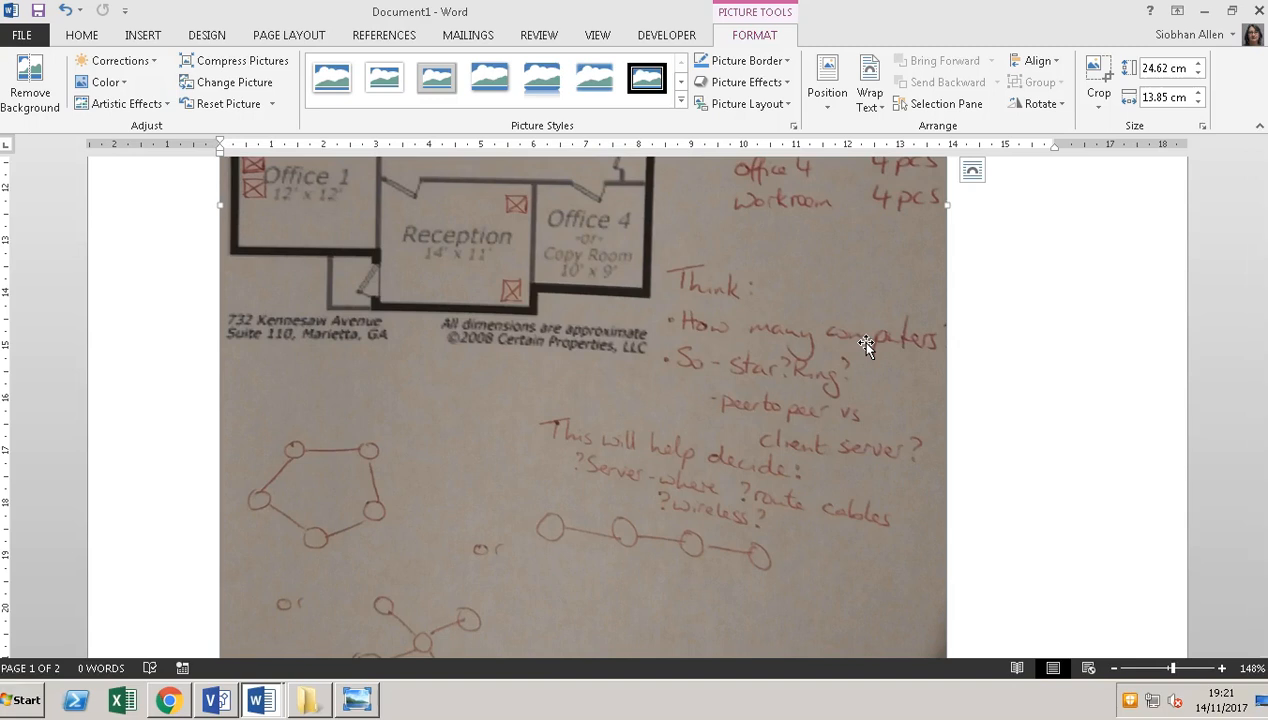
{"action": "left_click", "coordinate": [846, 322]}
{"action": "left_click_drag", "start_coordinate": [852, 341], "coordinate": [313, 506]}
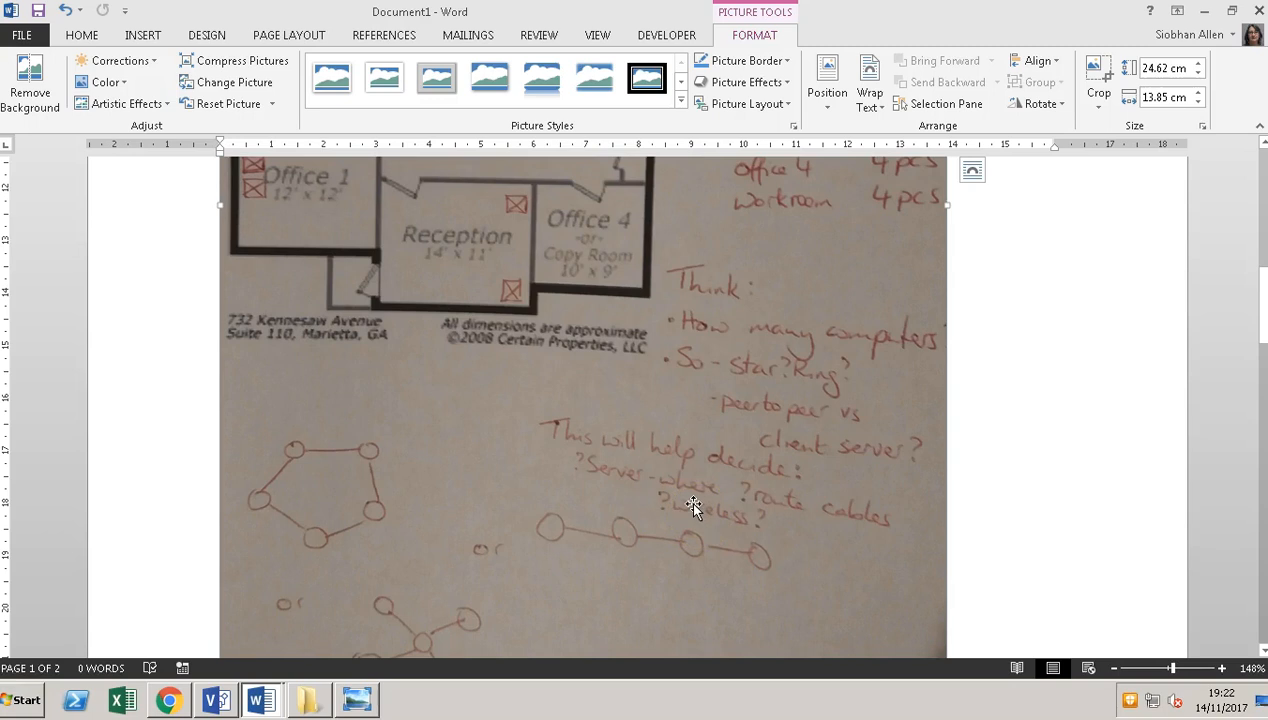
On Visio's Page-2, connect the Ethernet bar to the lower and upper-left PCs and shift the lower PC to the left.
{"action": "left_click", "coordinate": [220, 699]}
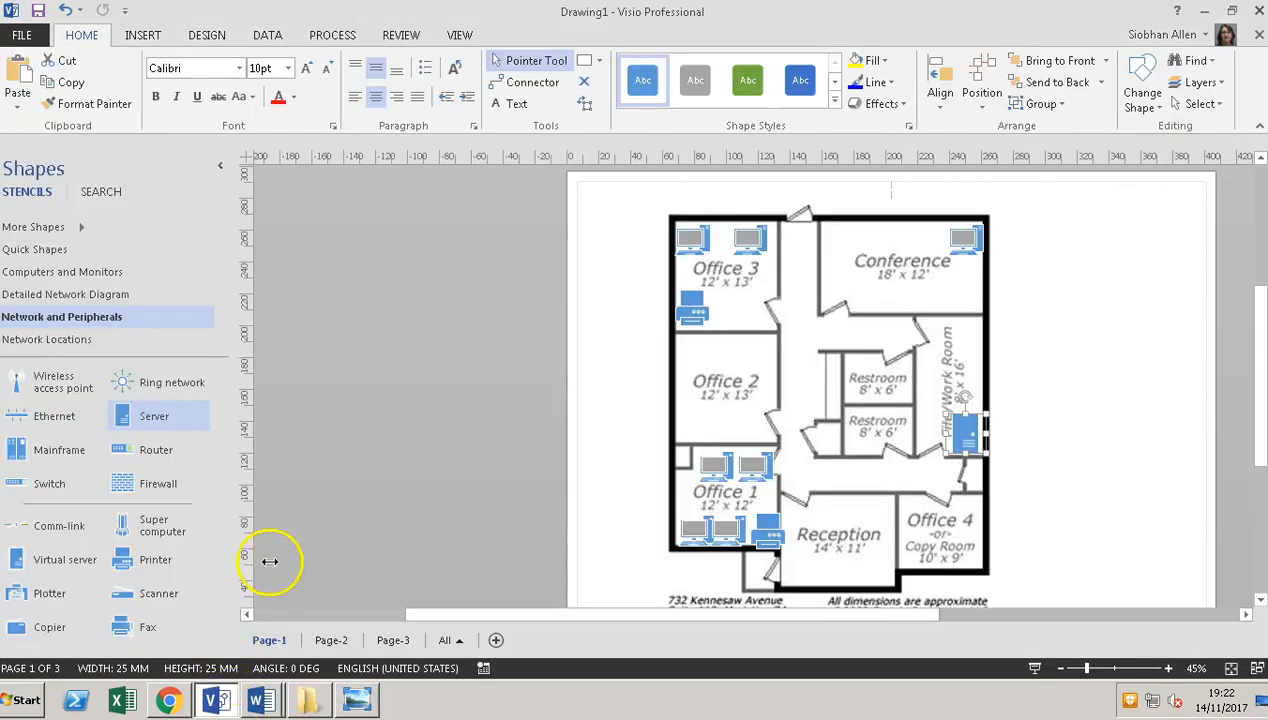
{"action": "left_click", "coordinate": [331, 643]}
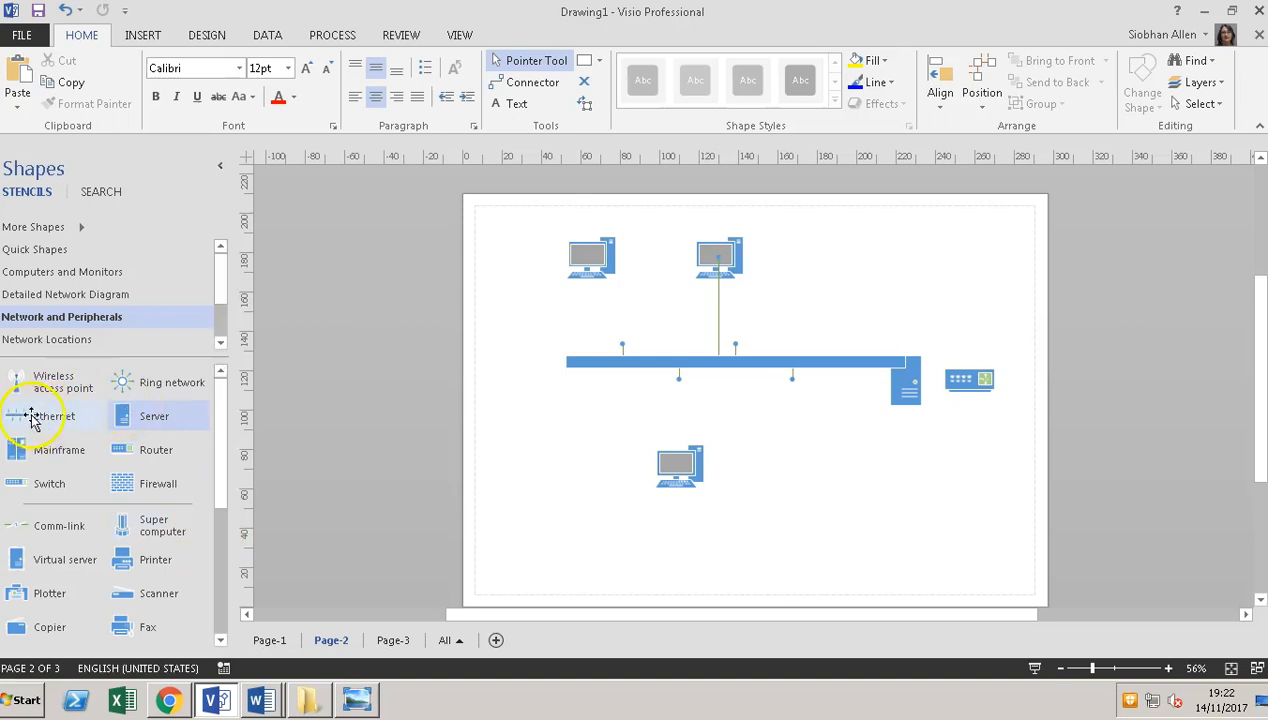
{"action": "left_click_drag", "start_coordinate": [12, 418], "coordinate": [383, 435]}
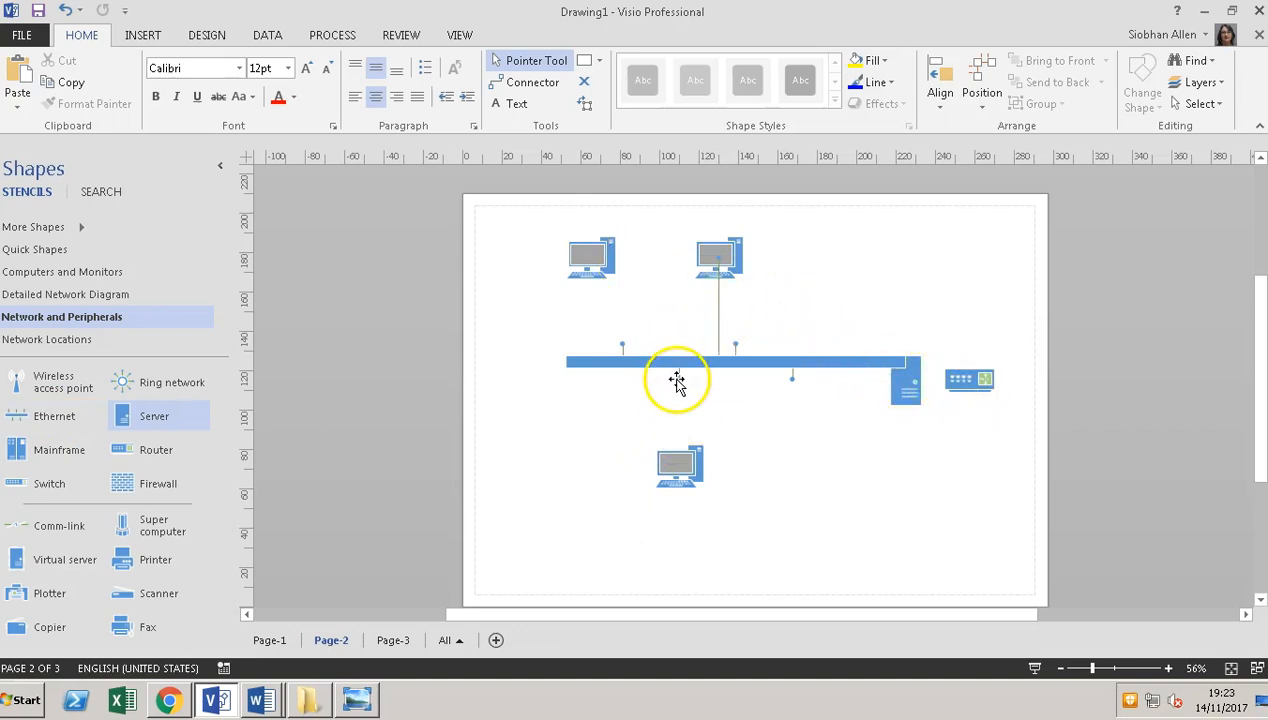
{"action": "left_click_drag", "start_coordinate": [677, 383], "coordinate": [680, 466]}
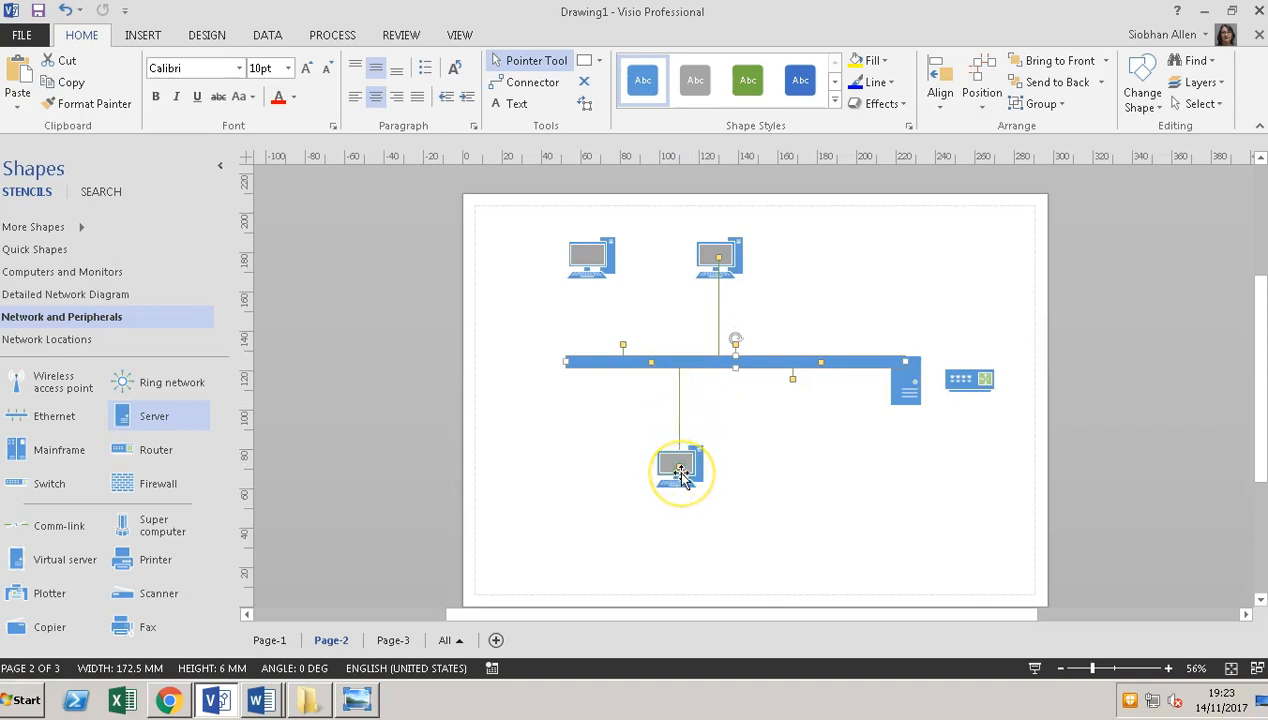
{"action": "left_click", "coordinate": [671, 354]}
{"action": "left_click_drag", "start_coordinate": [623, 345], "coordinate": [586, 259]}
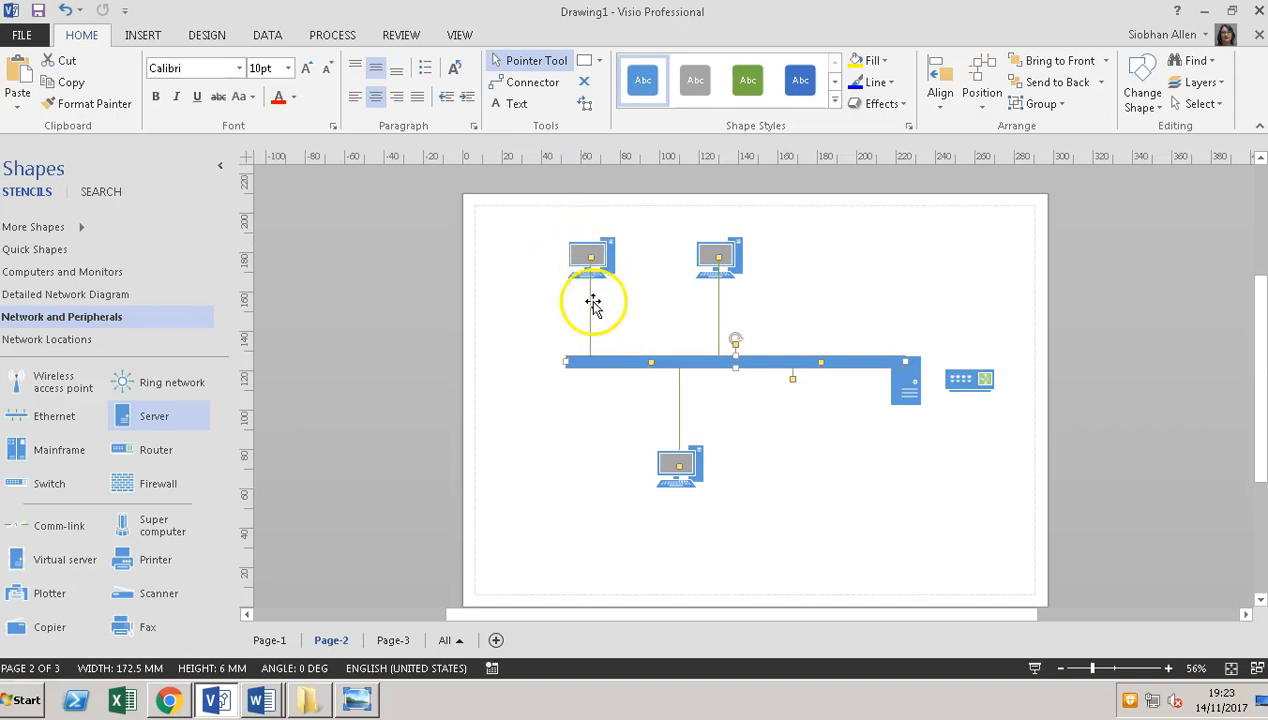
{"action": "left_click_drag", "start_coordinate": [681, 427], "coordinate": [645, 453]}
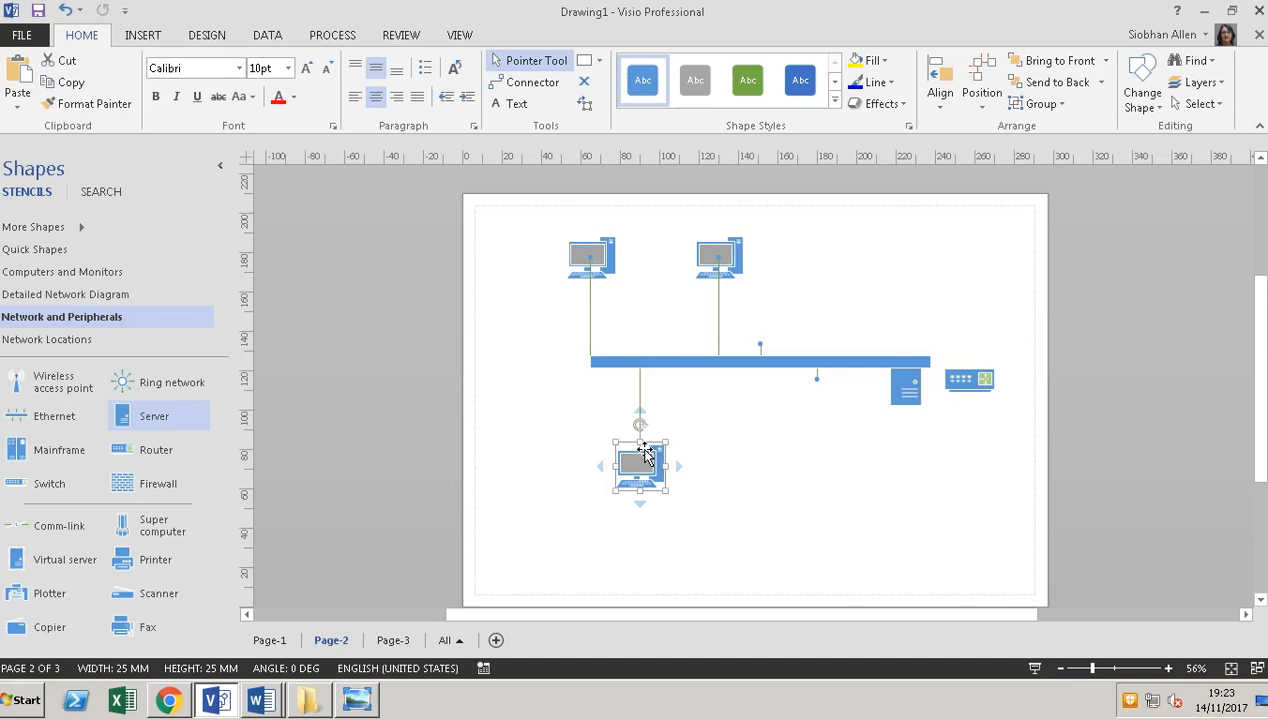
On Page-3, draw a connector from the upper-left PC down to the lower-left PC.
{"action": "left_click", "coordinate": [393, 641]}
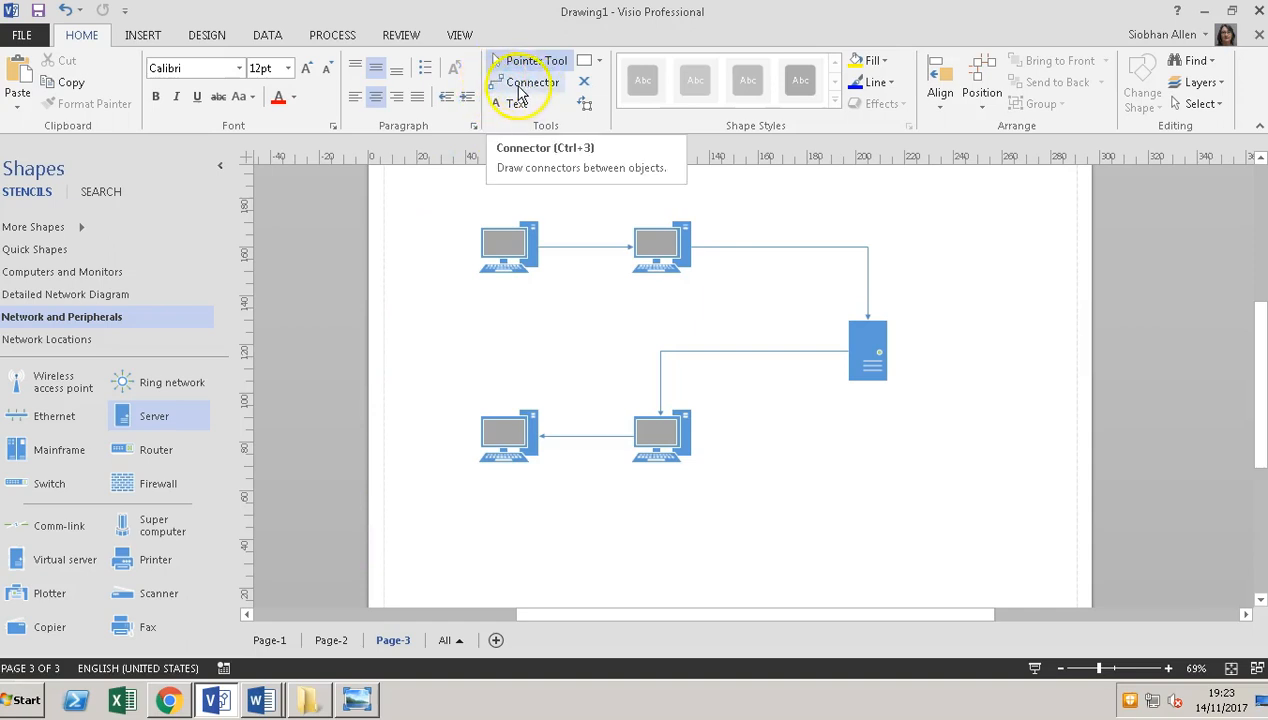
{"action": "left_click", "coordinate": [520, 84]}
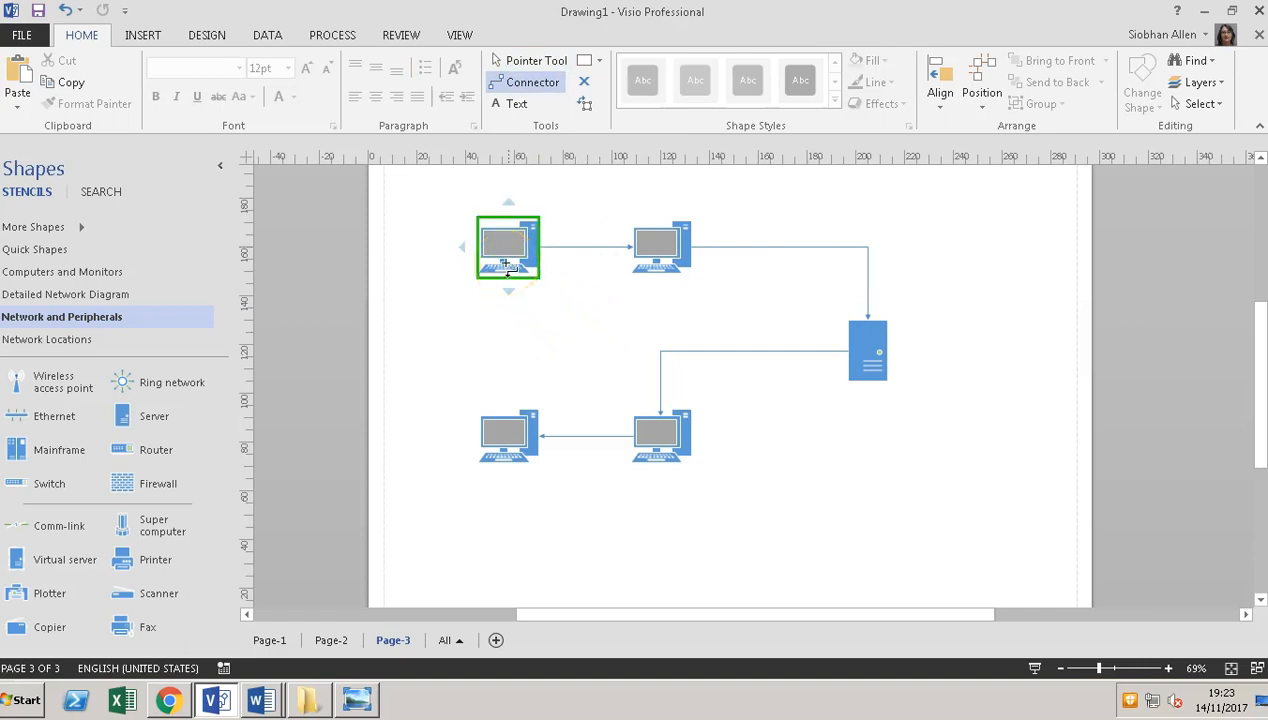
{"action": "left_click_drag", "start_coordinate": [508, 268], "coordinate": [513, 425]}
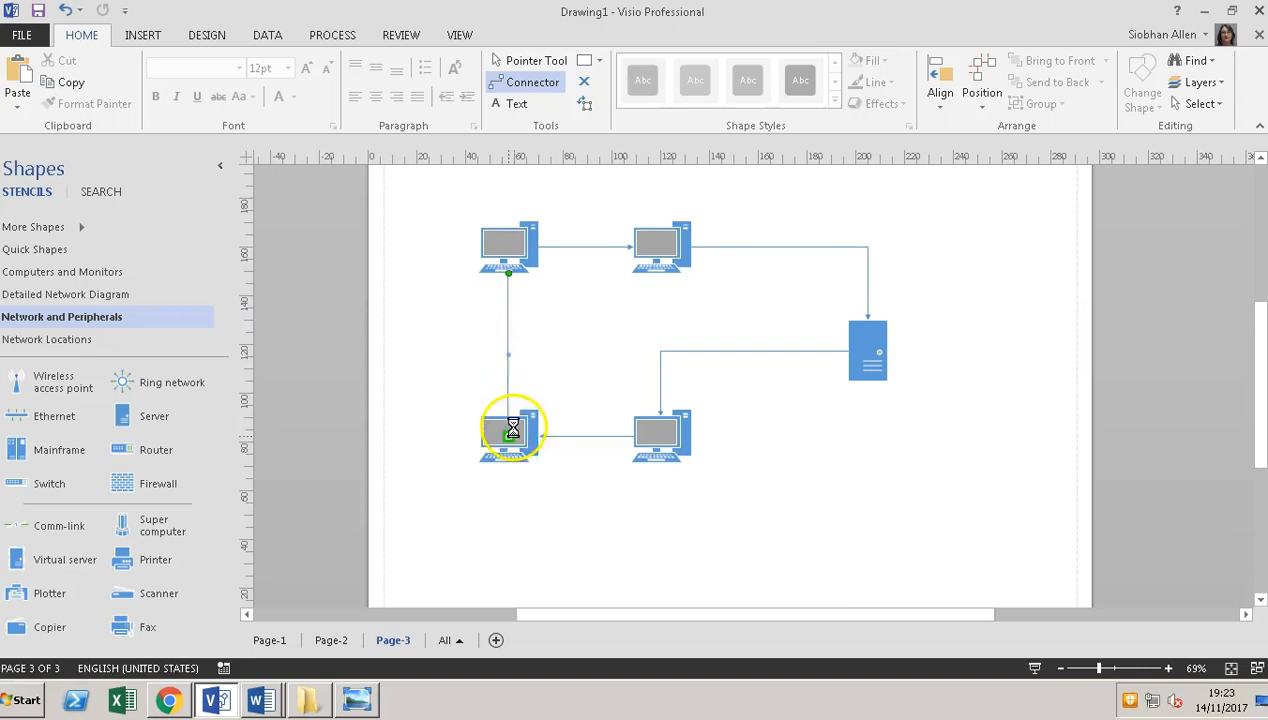
{"action": "left_click", "coordinate": [565, 468]}
{"action": "mouse_move", "coordinate": [510, 494]}
{"action": "left_mouse_down"}
{"action": "mouse_move", "coordinate": [512, 467]}
{"action": "mouse_move", "coordinate": [518, 479]}
{"action": "left_mouse_up"}
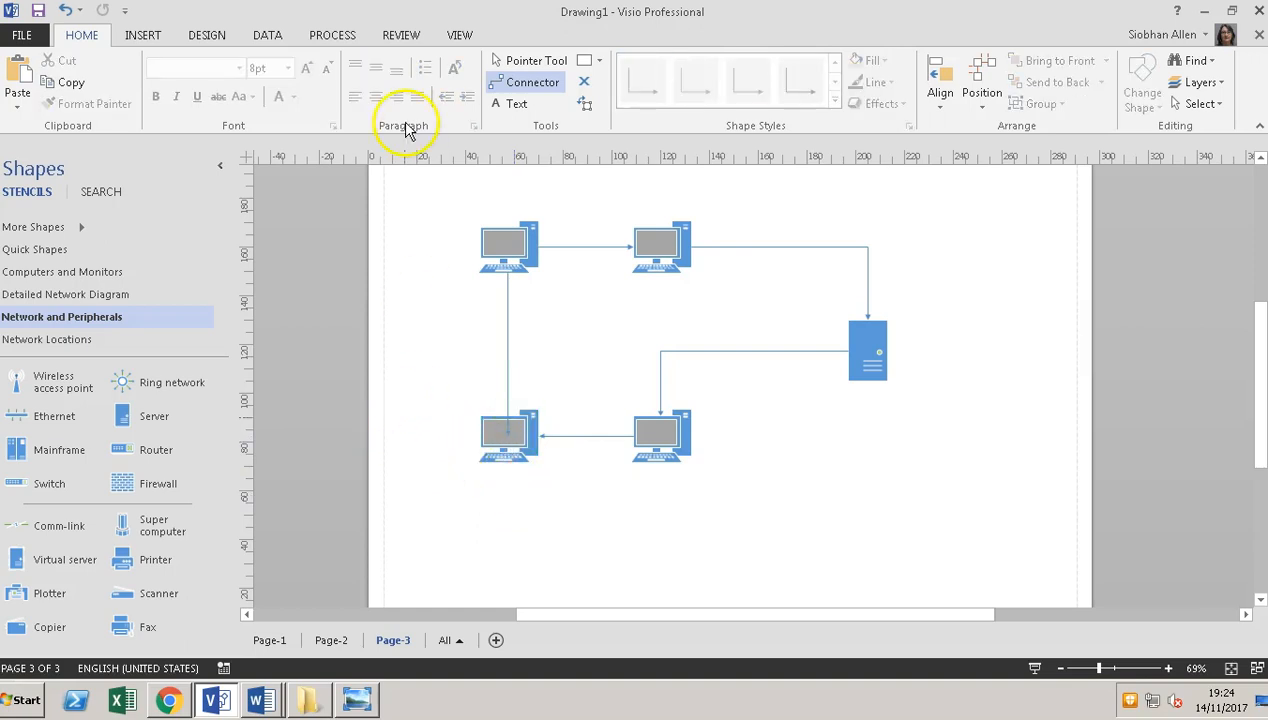
Move Page-3's lower-left PC below and to the right of the other lower PC, using the Pointer Tool.
{"action": "left_click", "coordinate": [528, 61]}
{"action": "left_click_drag", "start_coordinate": [529, 419], "coordinate": [808, 512]}
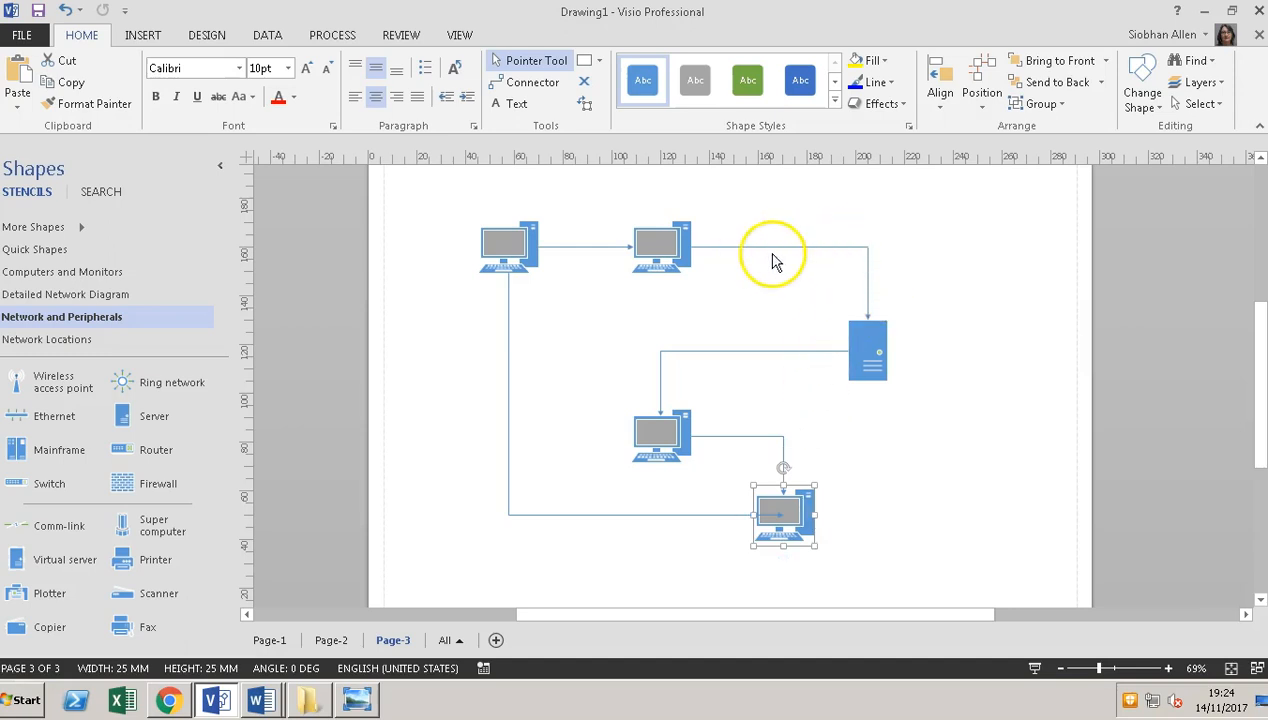
{"action": "mouse_move", "coordinate": [870, 350]}
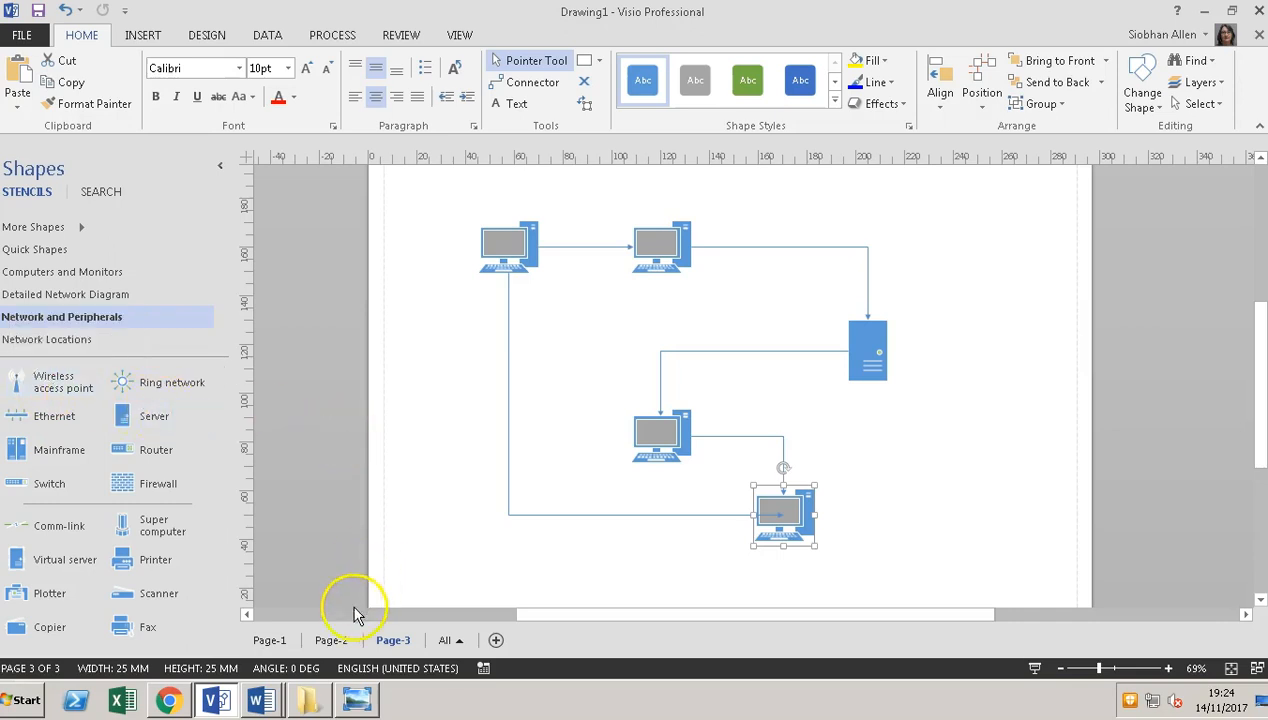
Return to Page-1's floor plan and look through the remaining shapes of the Network and Peripherals stencil.
{"action": "left_click", "coordinate": [270, 641]}
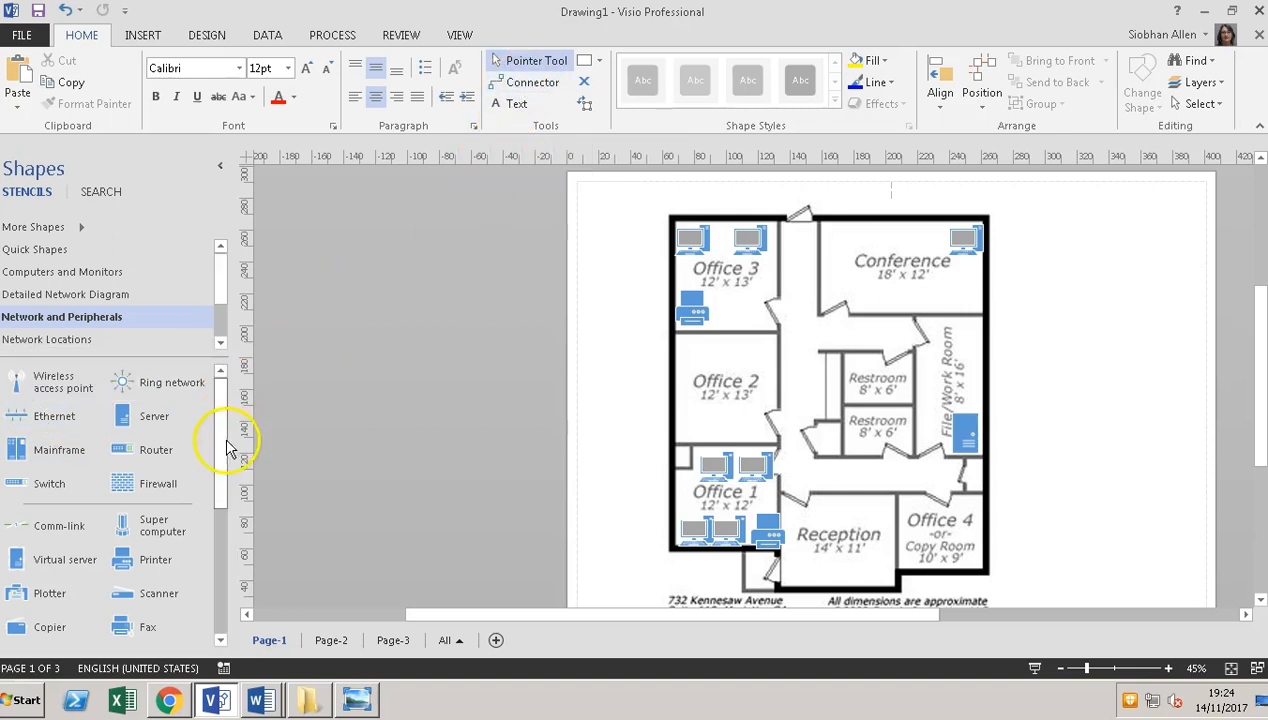
{"action": "left_click_drag", "start_coordinate": [222, 497], "coordinate": [222, 633]}
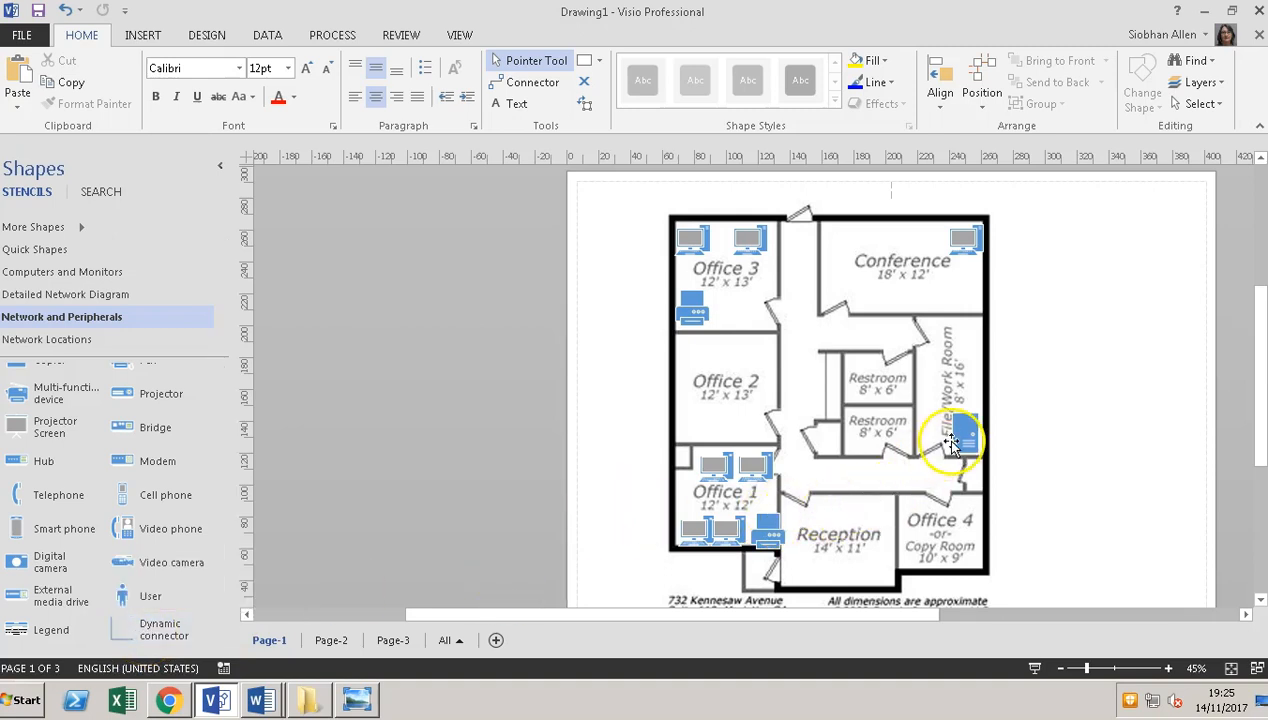
Place a Dynamic connector from the Conference room PC down to the server in the File/Work Room.
{"action": "left_click", "coordinate": [160, 634]}
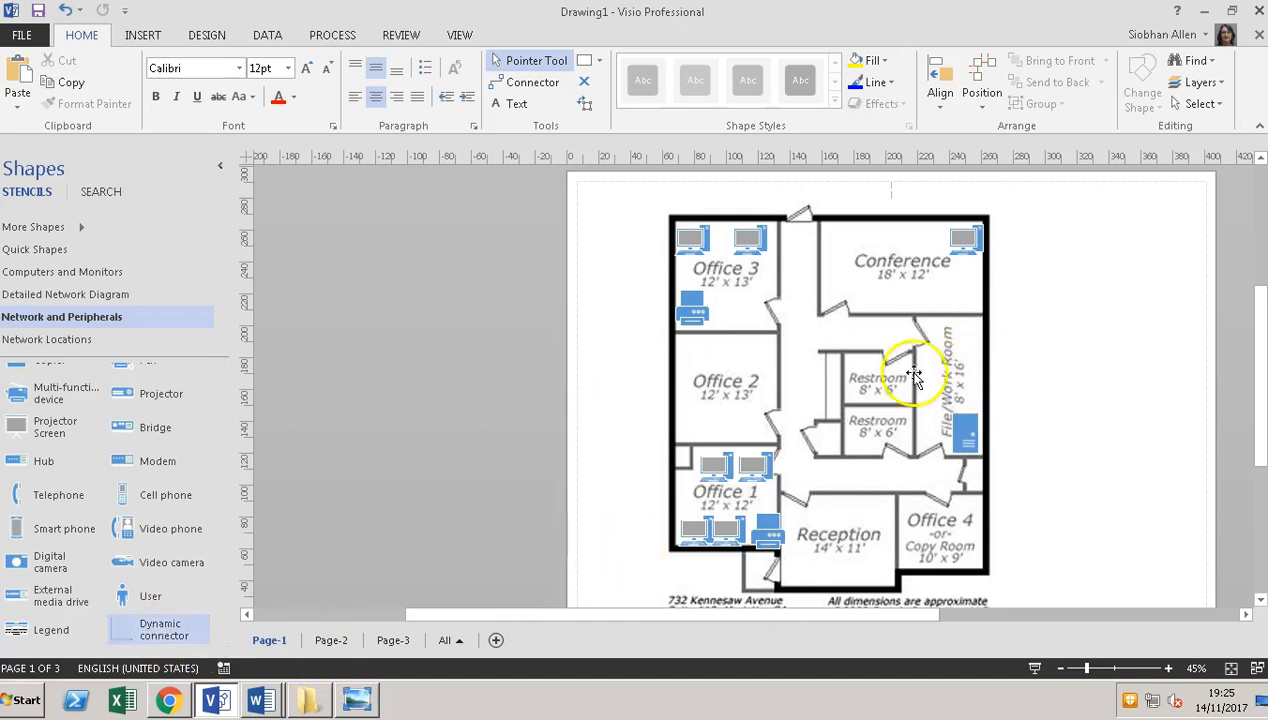
{"action": "left_click", "coordinate": [963, 245]}
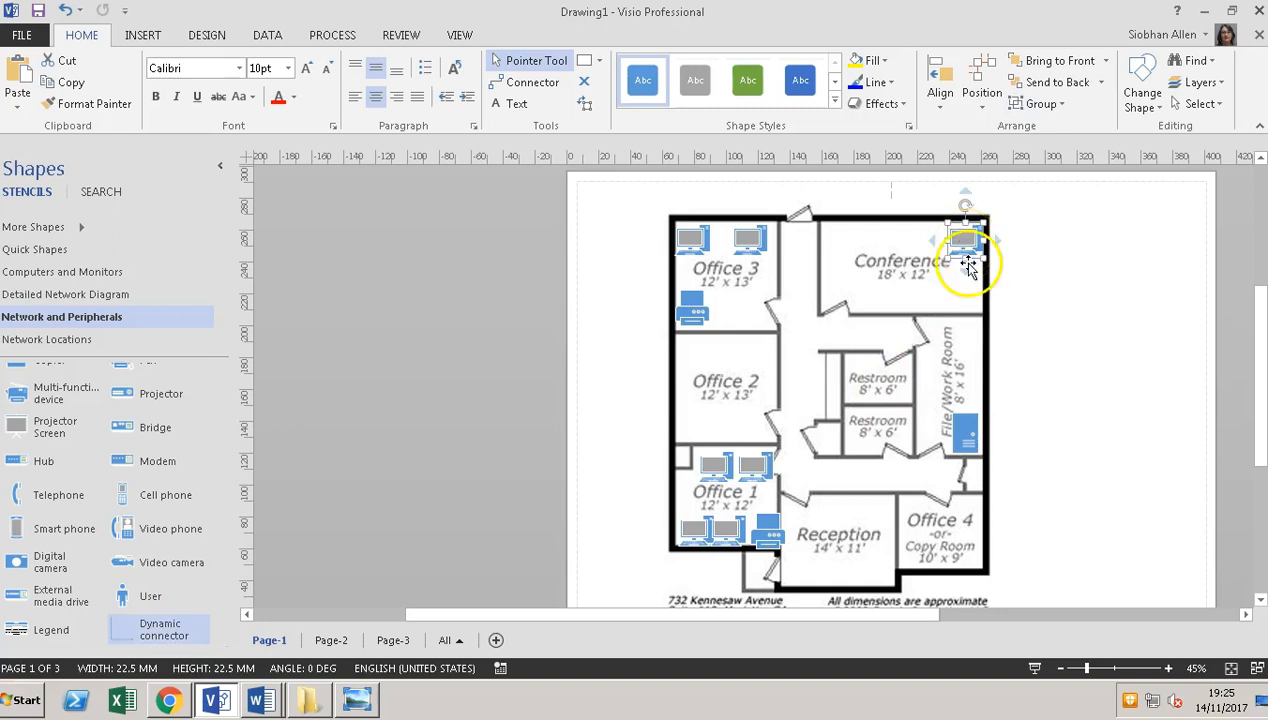
{"action": "mouse_move", "coordinate": [963, 235]}
{"action": "left_mouse_down"}
{"action": "mouse_move", "coordinate": [974, 351]}
{"action": "mouse_move", "coordinate": [965, 238]}
{"action": "left_mouse_up"}
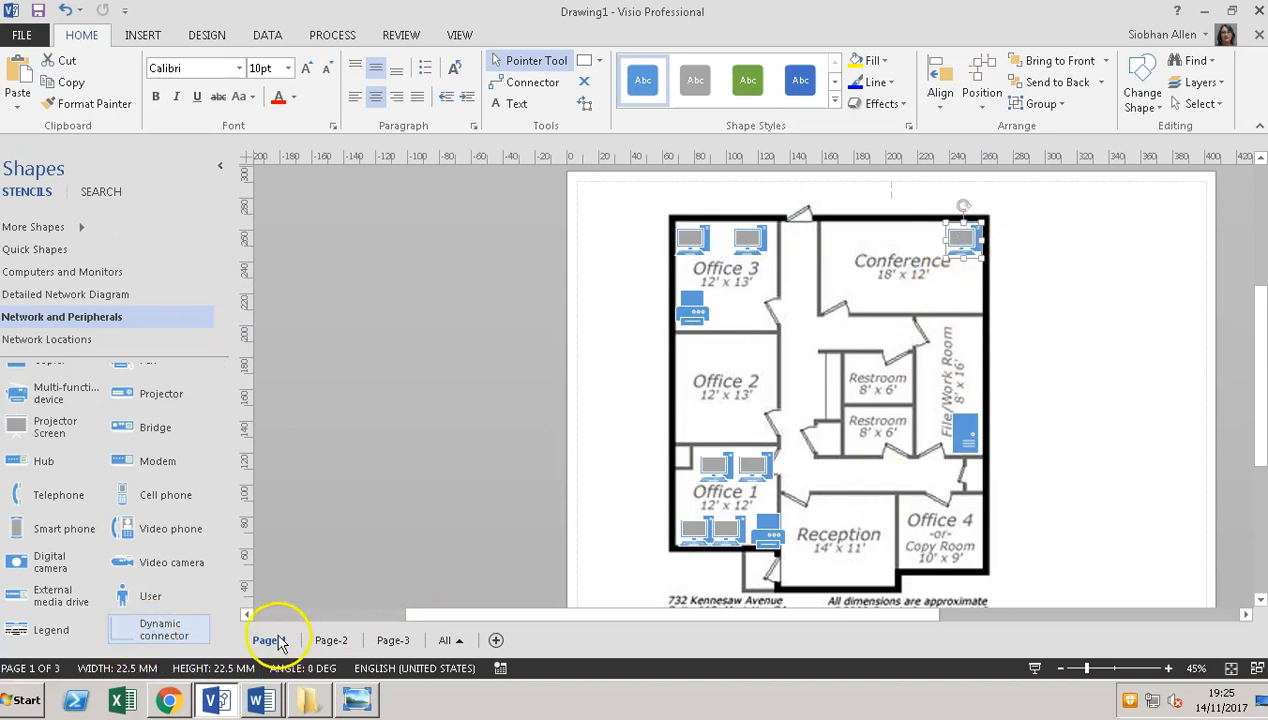
{"action": "left_click_drag", "start_coordinate": [175, 622], "coordinate": [965, 250]}
{"action": "left_click_drag", "start_coordinate": [829, 199], "coordinate": [969, 434]}
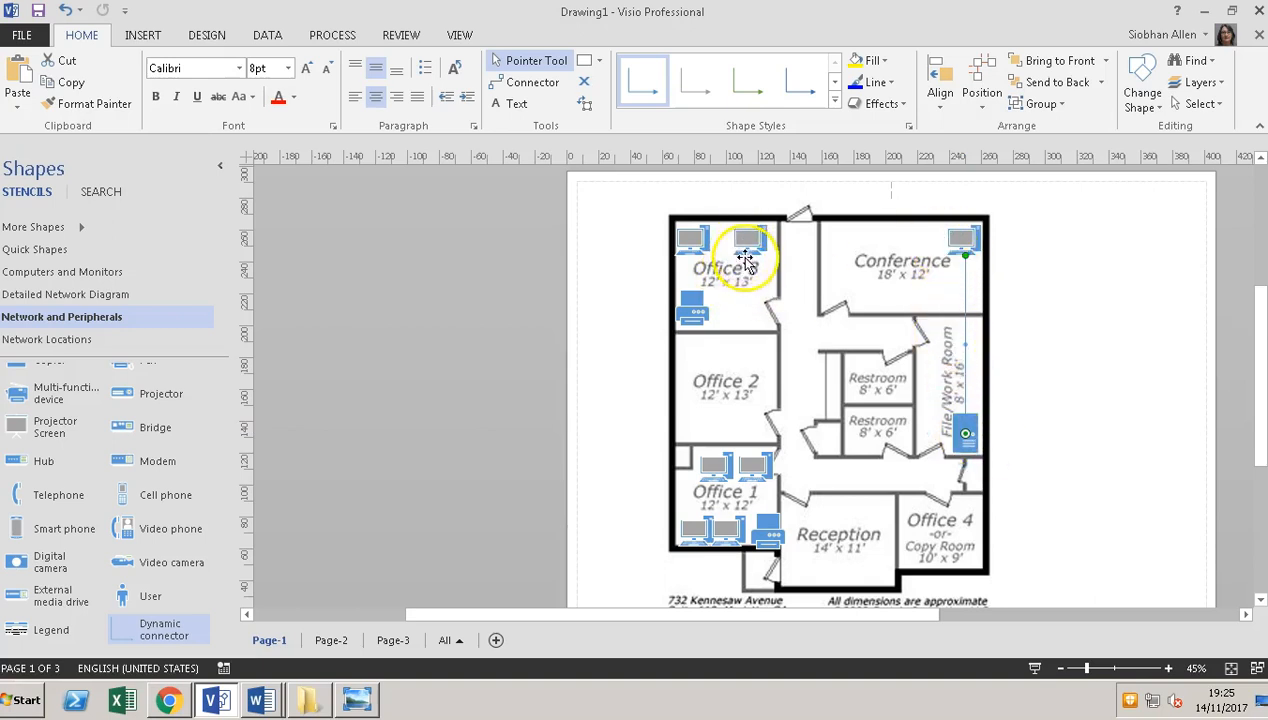
Place a Dynamic connector linking the right-hand PC in Office 3 to the File/Work Room server.
{"action": "mouse_move", "coordinate": [765, 248]}
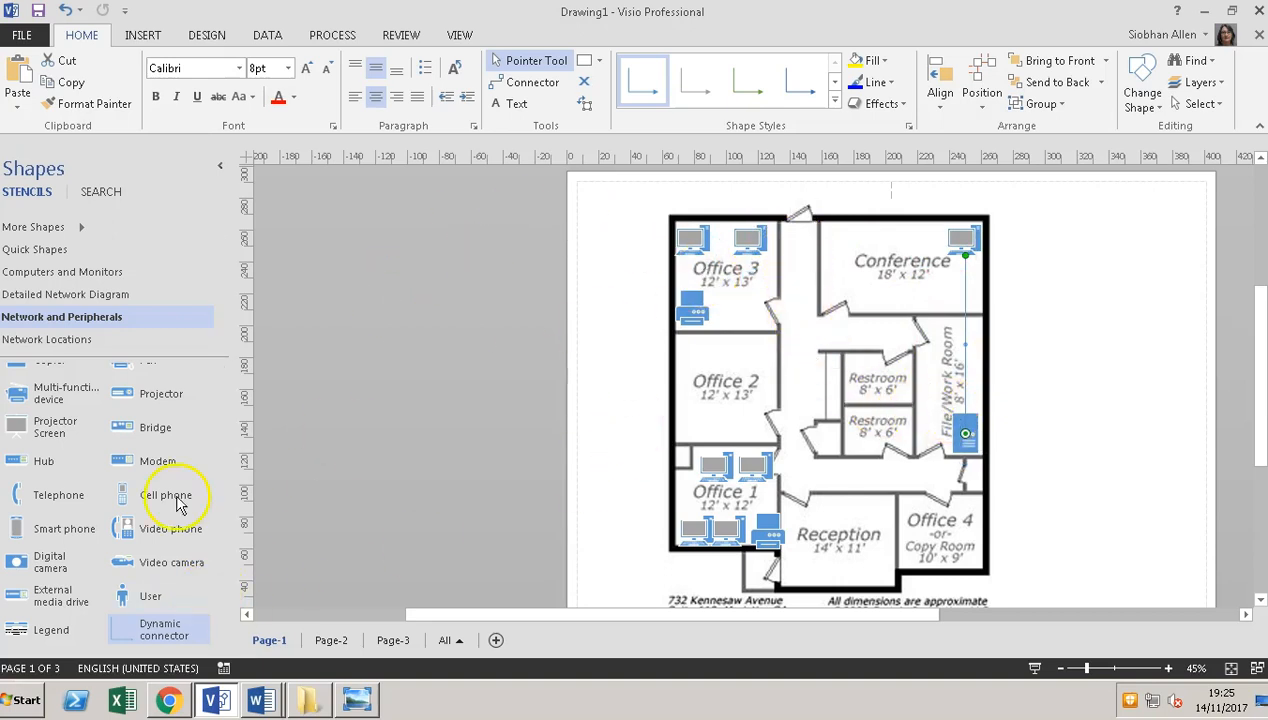
{"action": "left_click_drag", "start_coordinate": [147, 623], "coordinate": [963, 434]}
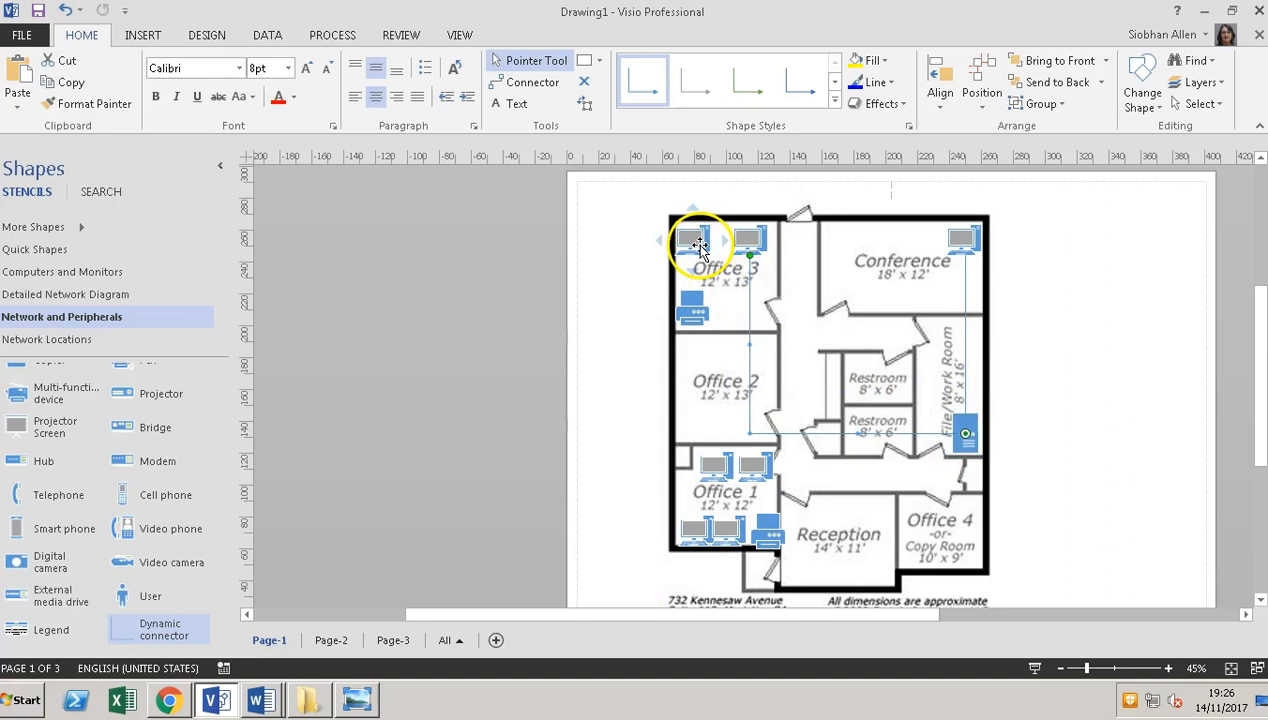
{"action": "left_click_drag", "start_coordinate": [741, 235], "coordinate": [704, 252]}
{"action": "key", "text": "Escape"}
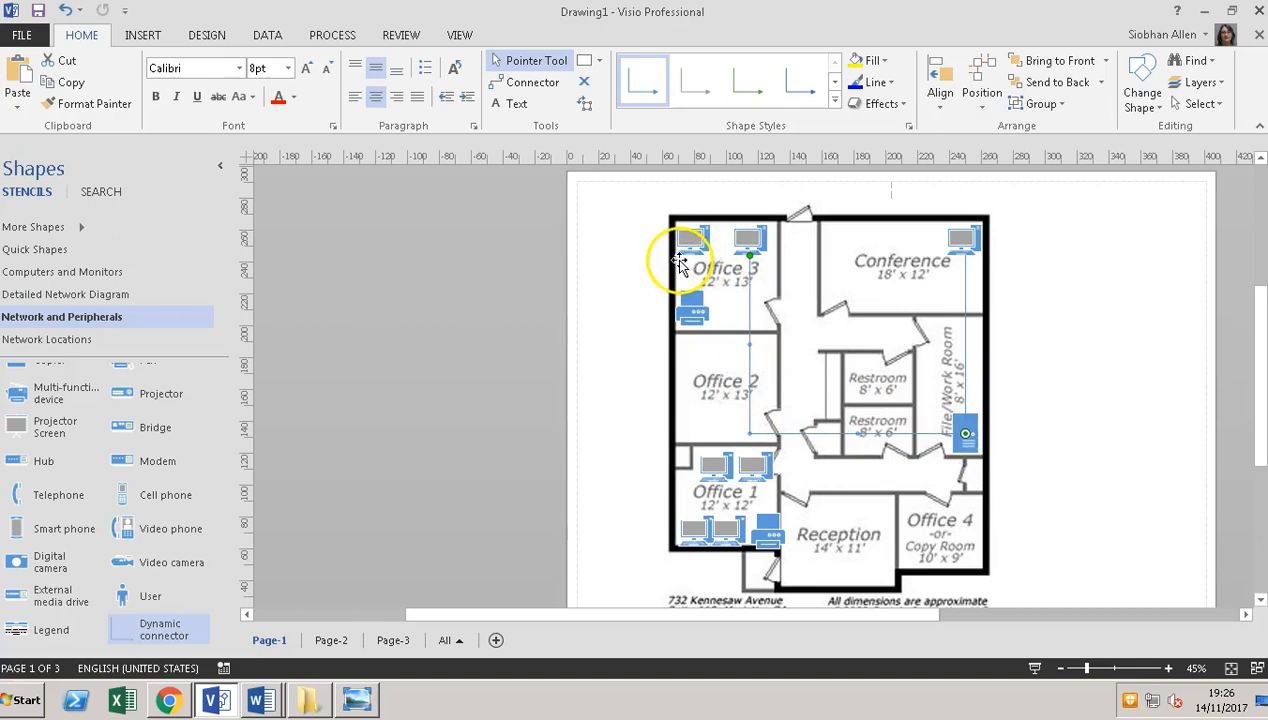
Add a Dynamic connector and attach its ends to the Office 3 printer and the left-hand PC above it.
{"action": "mouse_move", "coordinate": [693, 308]}
{"action": "left_mouse_down"}
{"action": "mouse_move", "coordinate": [741, 303]}
{"action": "mouse_move", "coordinate": [693, 300]}
{"action": "left_mouse_up"}
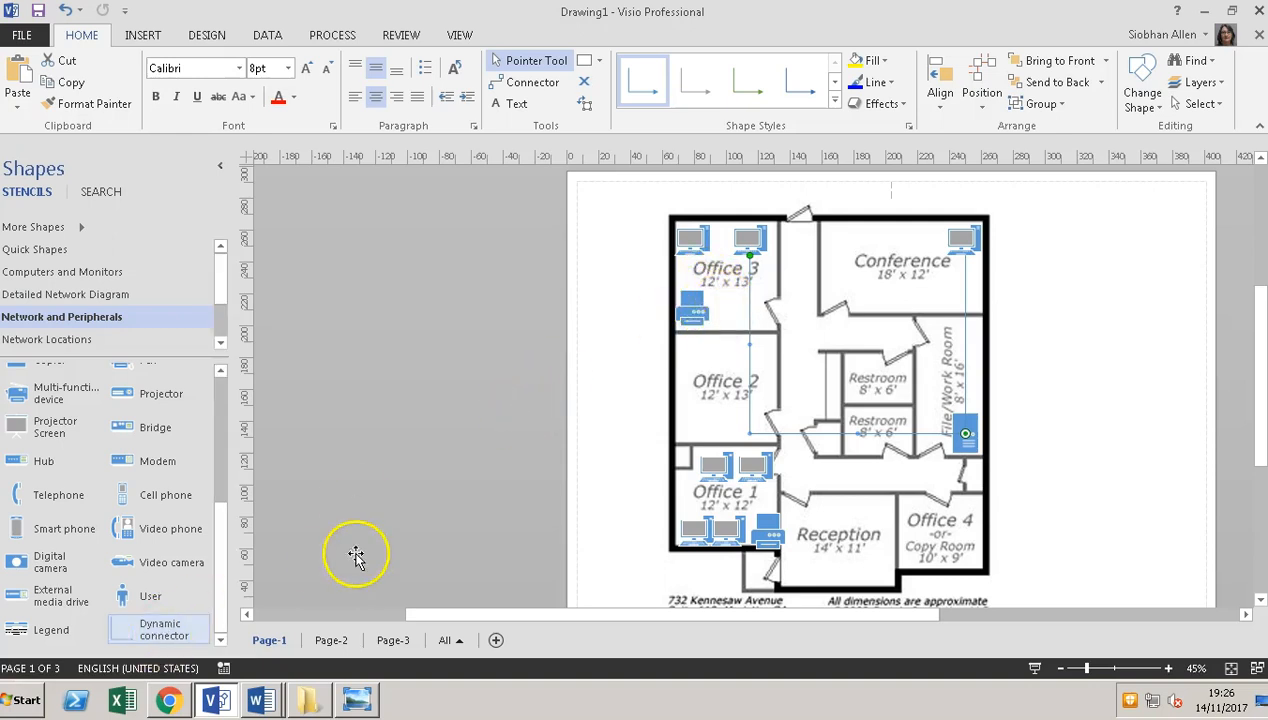
{"action": "left_click_drag", "start_coordinate": [184, 635], "coordinate": [705, 300]}
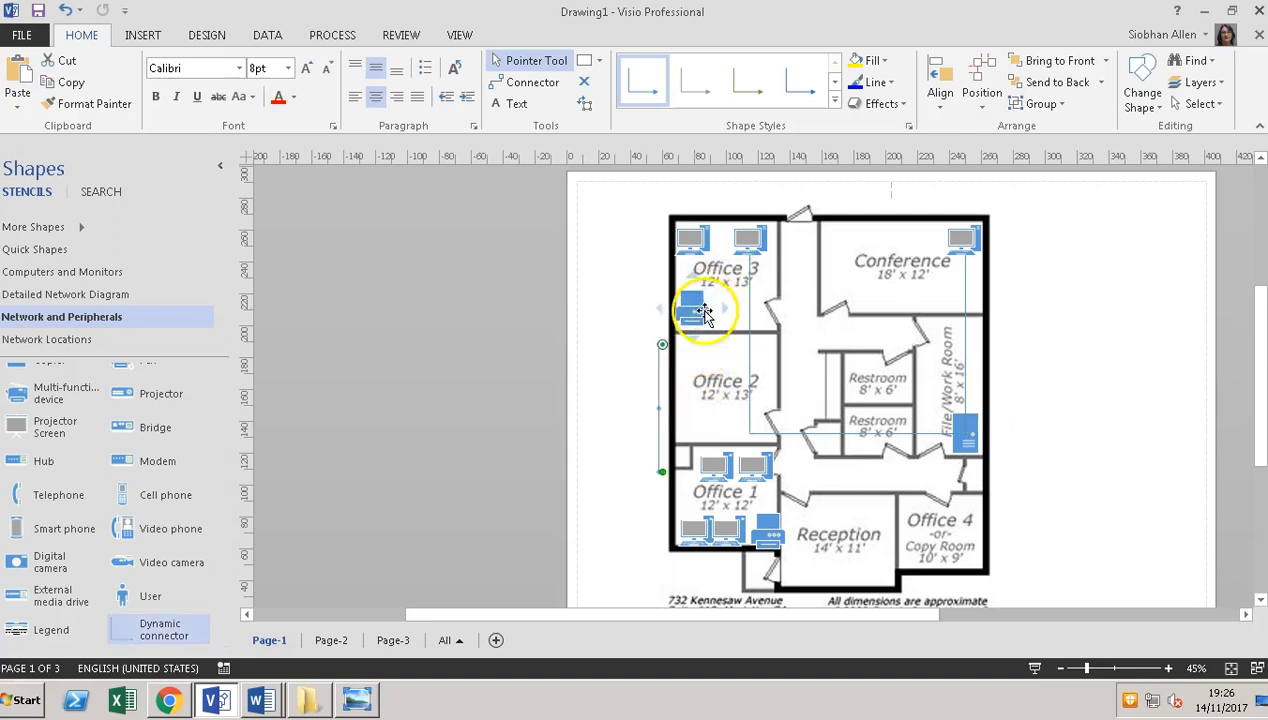
{"action": "left_click_drag", "start_coordinate": [661, 343], "coordinate": [694, 310]}
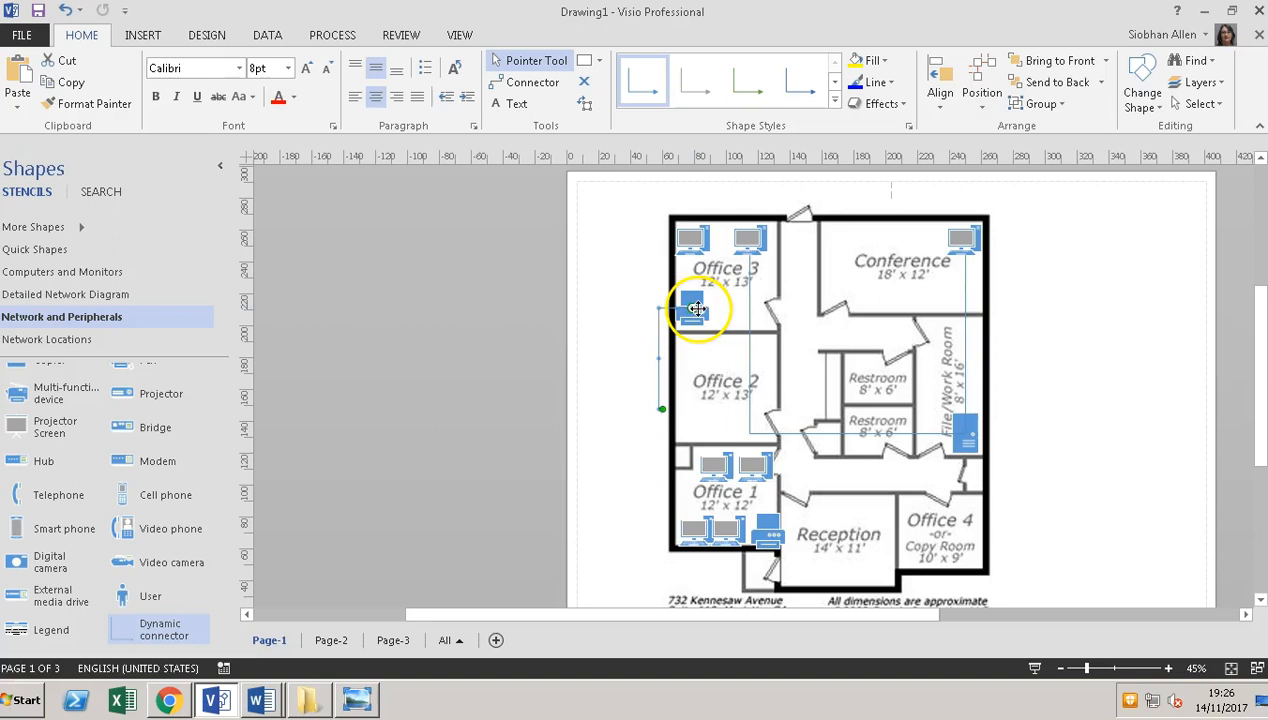
{"action": "left_click_drag", "start_coordinate": [660, 407], "coordinate": [752, 313]}
{"action": "left_click_drag", "start_coordinate": [660, 410], "coordinate": [705, 252]}
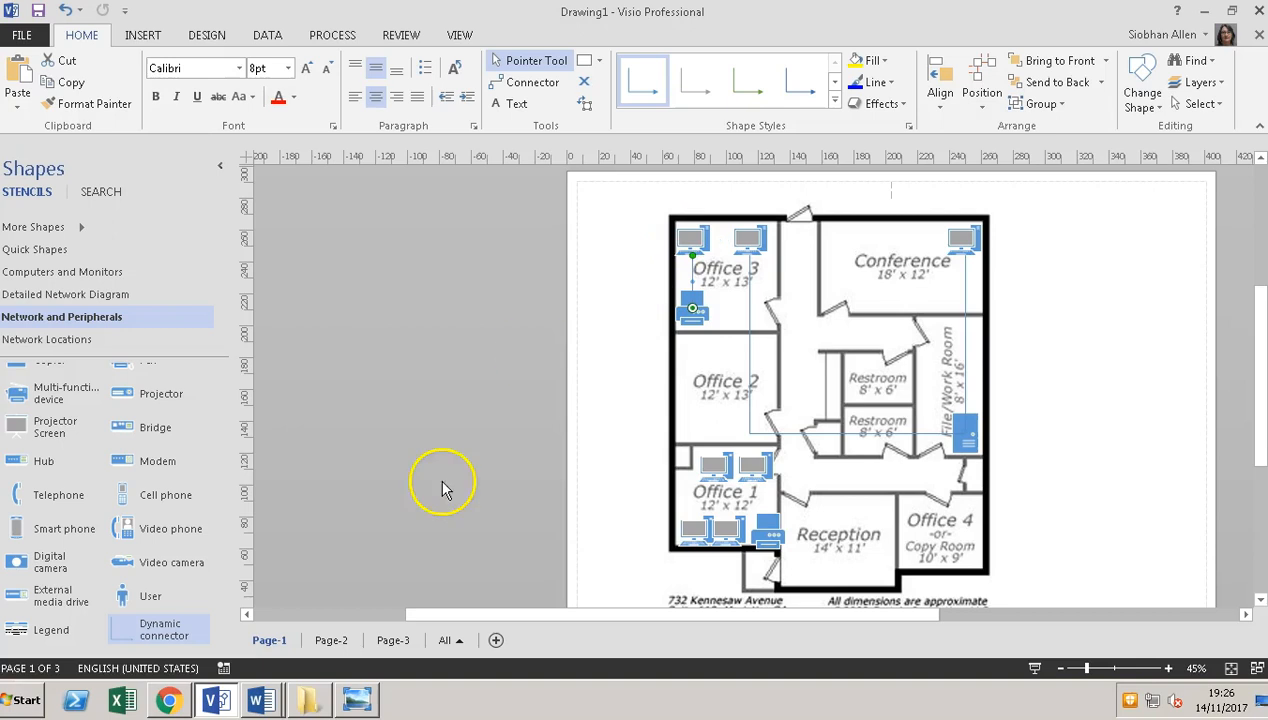
Connect the two Office 3 PCs to each other with a Dynamic connector.
{"action": "left_click", "coordinate": [160, 638]}
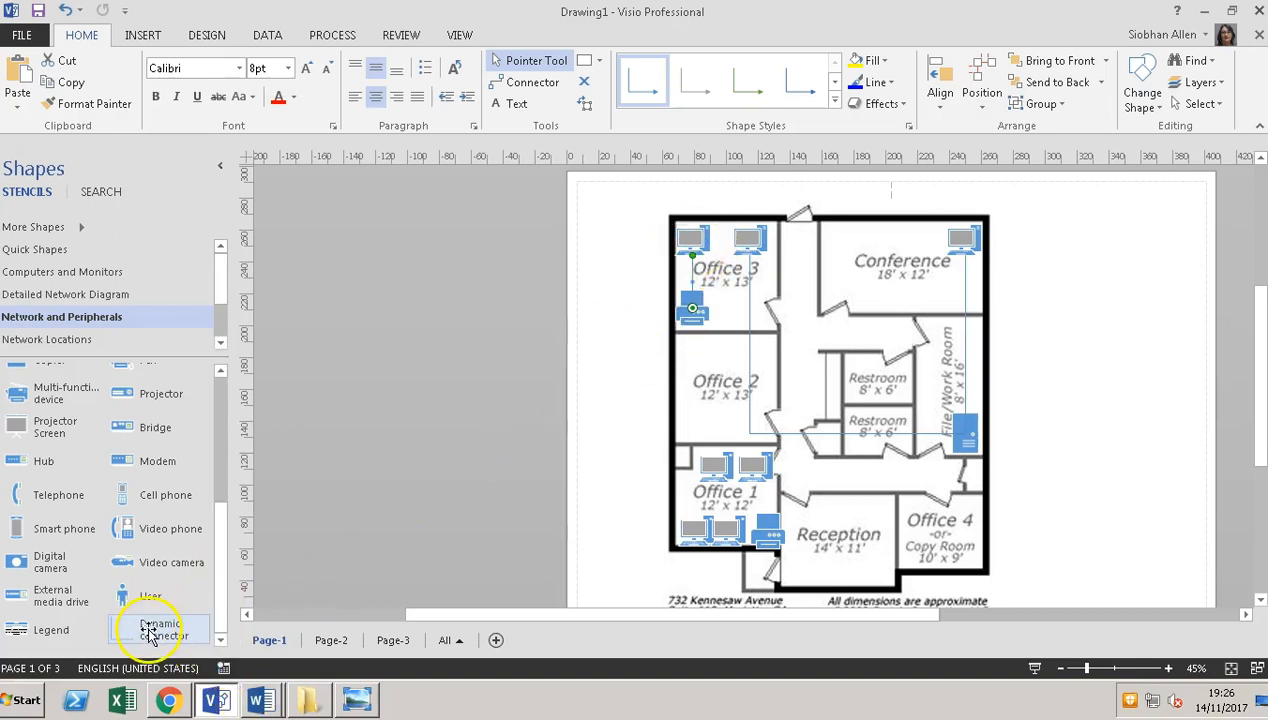
{"action": "left_click_drag", "start_coordinate": [152, 638], "coordinate": [702, 247]}
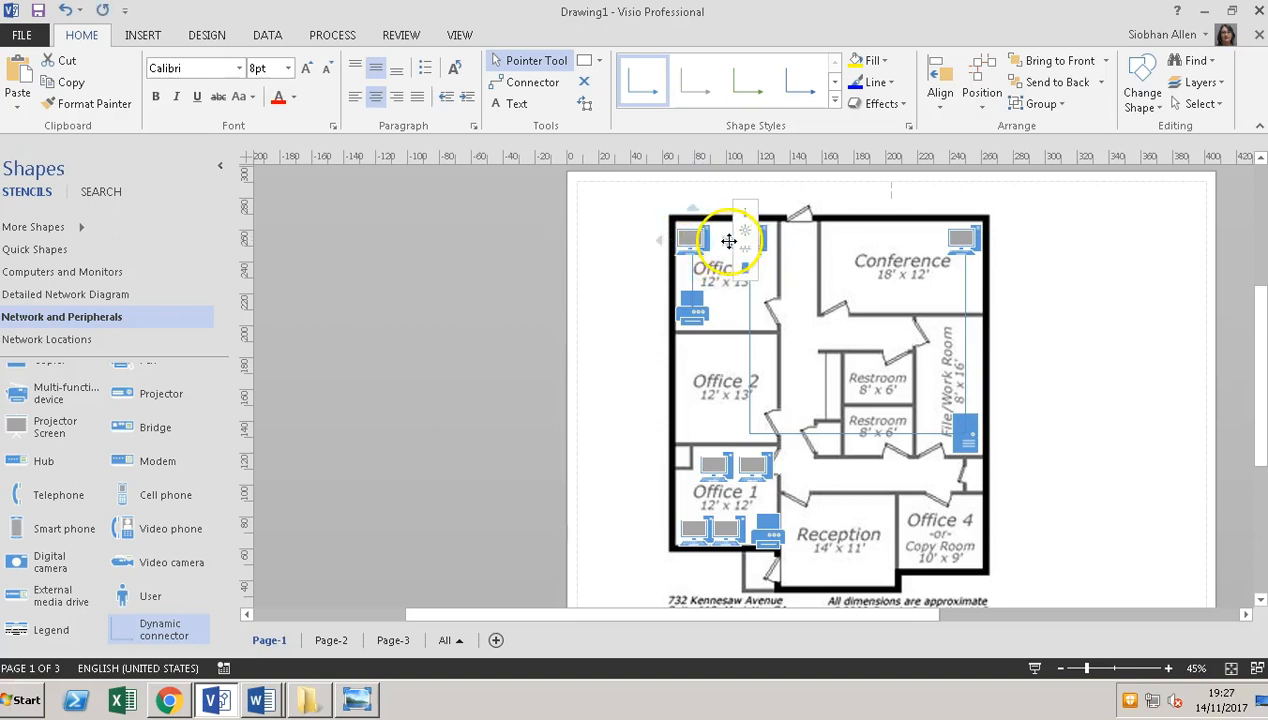
{"action": "left_click_drag", "start_coordinate": [729, 241], "coordinate": [701, 242]}
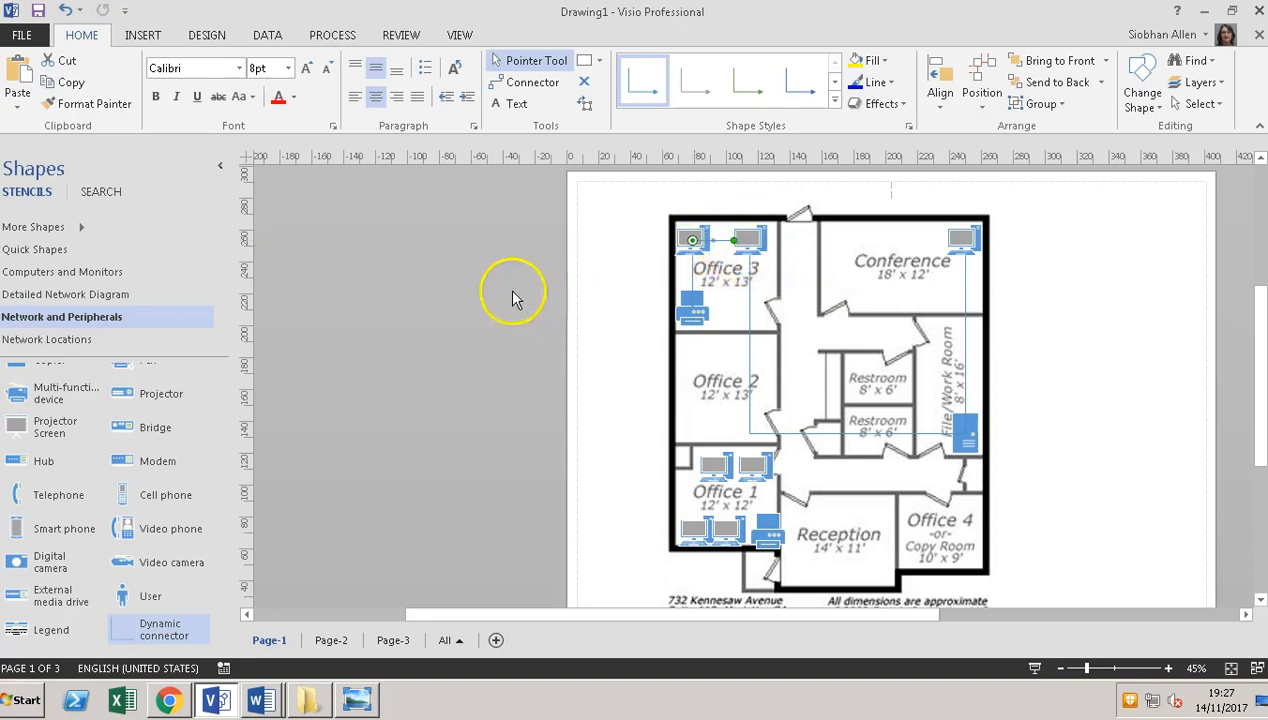
{"action": "left_click", "coordinate": [467, 287]}
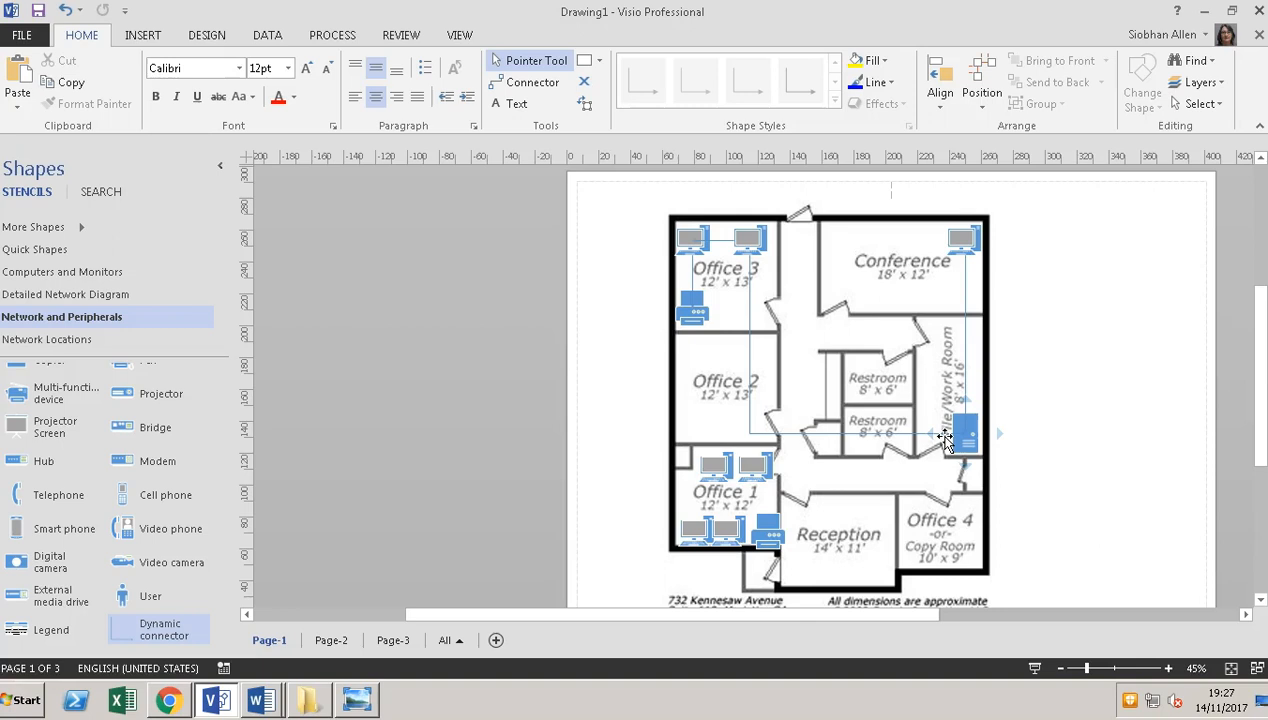
Place another Server shape on the blank page area outside the floor plan, beside the Conference room.
{"action": "left_click", "coordinate": [590, 396]}
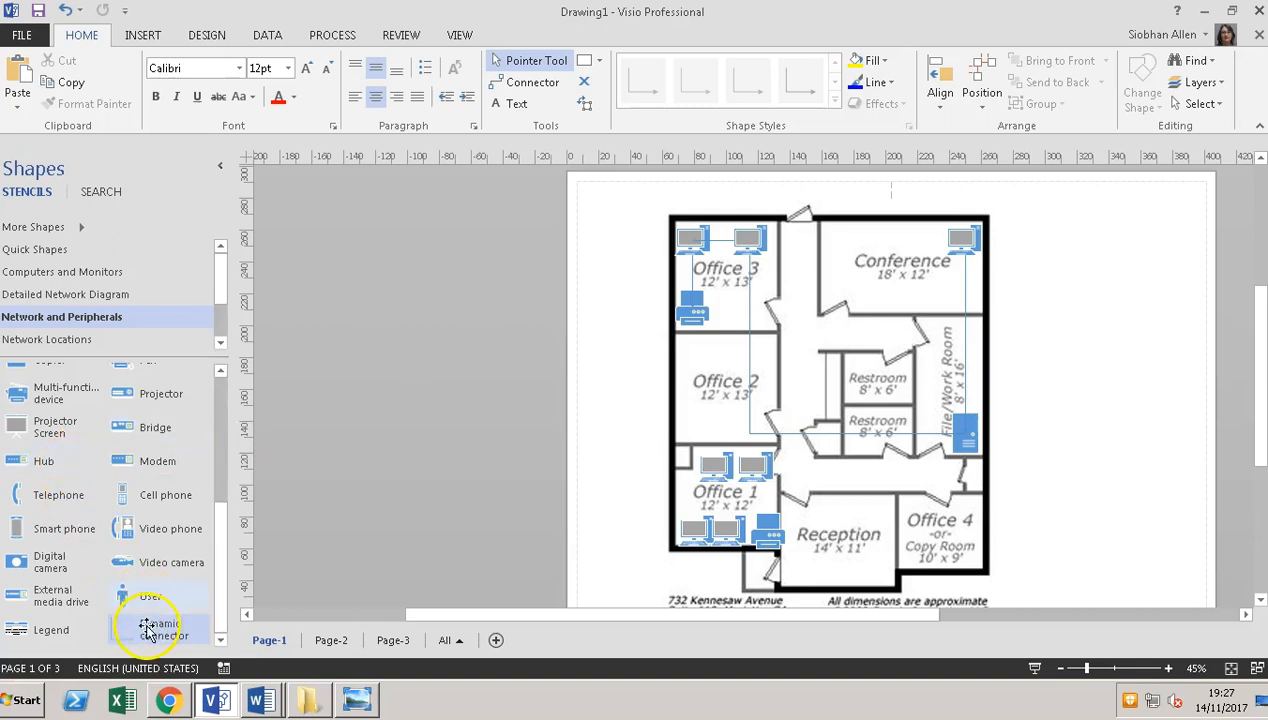
{"action": "left_click_drag", "start_coordinate": [226, 518], "coordinate": [218, 415]}
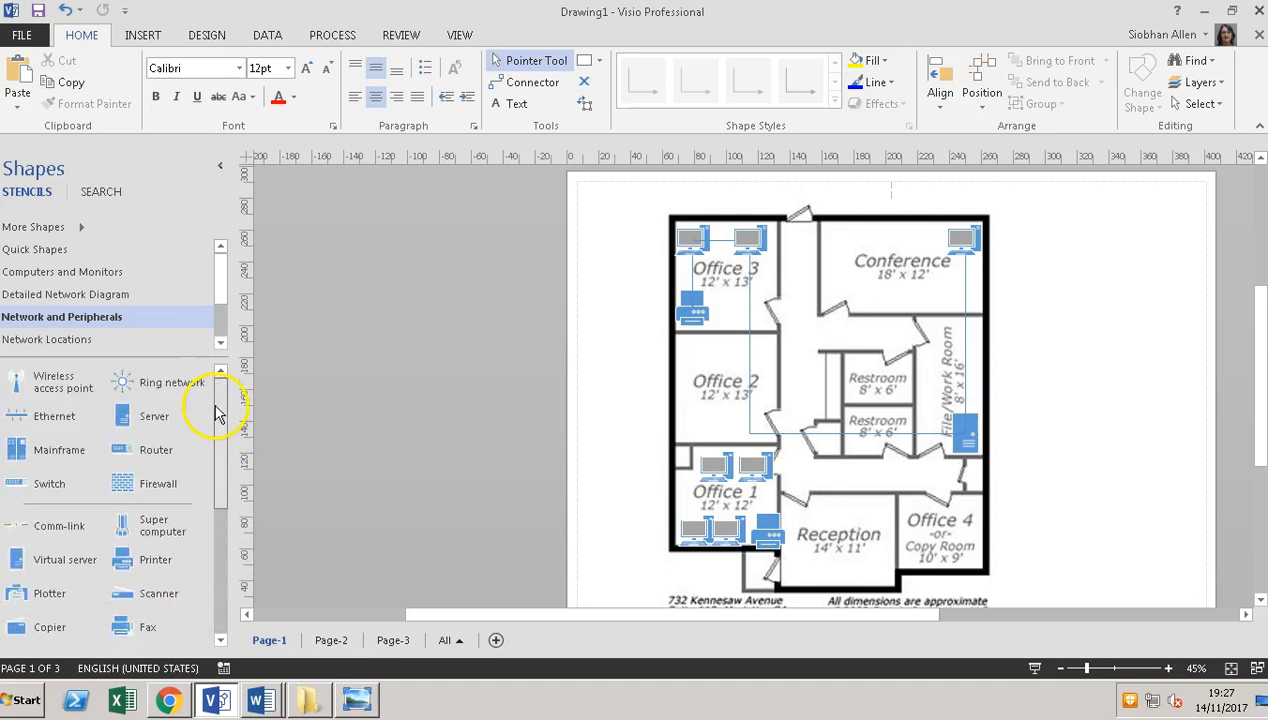
{"action": "left_click_drag", "start_coordinate": [130, 420], "coordinate": [1062, 258]}
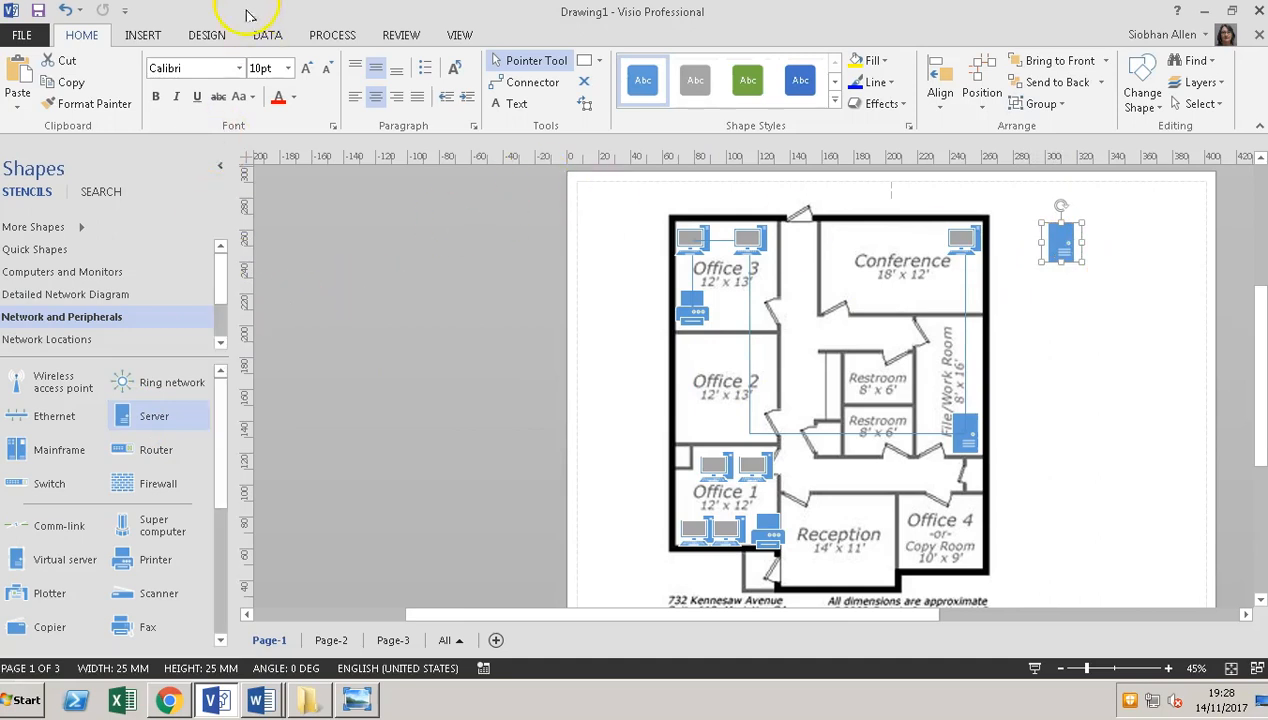
{"action": "left_click", "coordinate": [143, 35]}
{"action": "left_click", "coordinate": [463, 100]}
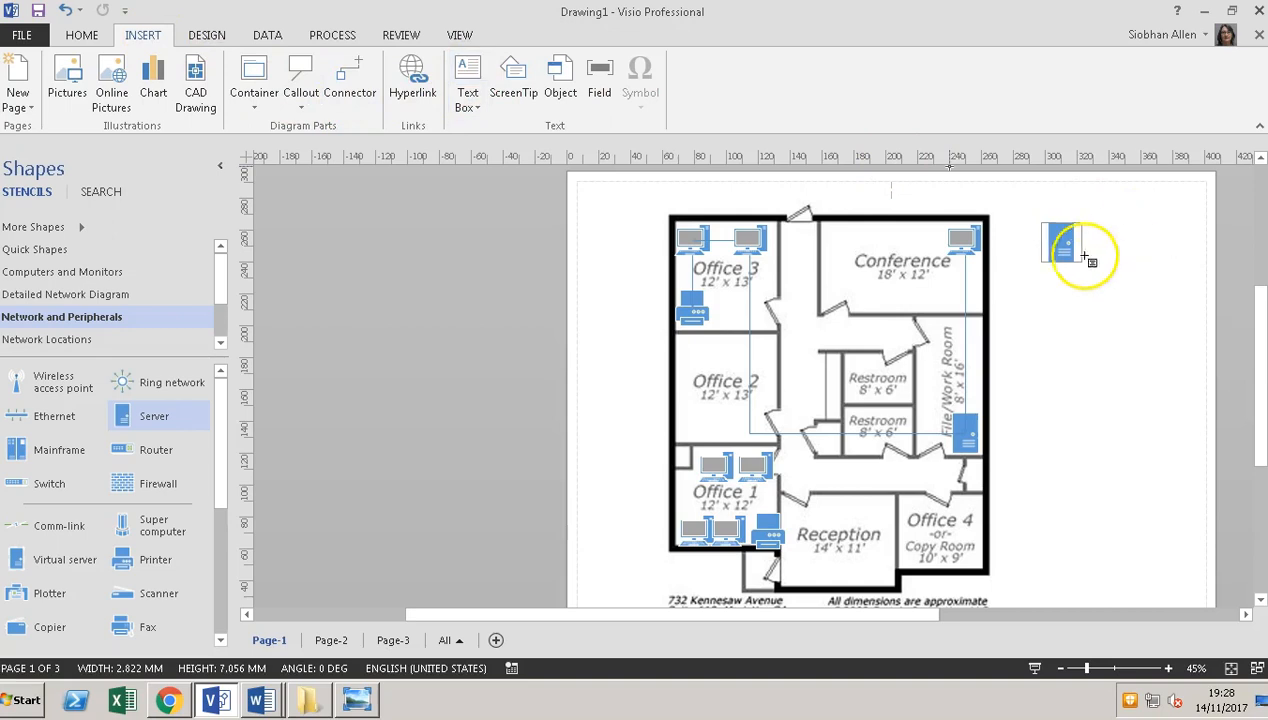
{"action": "left_click_drag", "start_coordinate": [1102, 222], "coordinate": [1184, 262]}
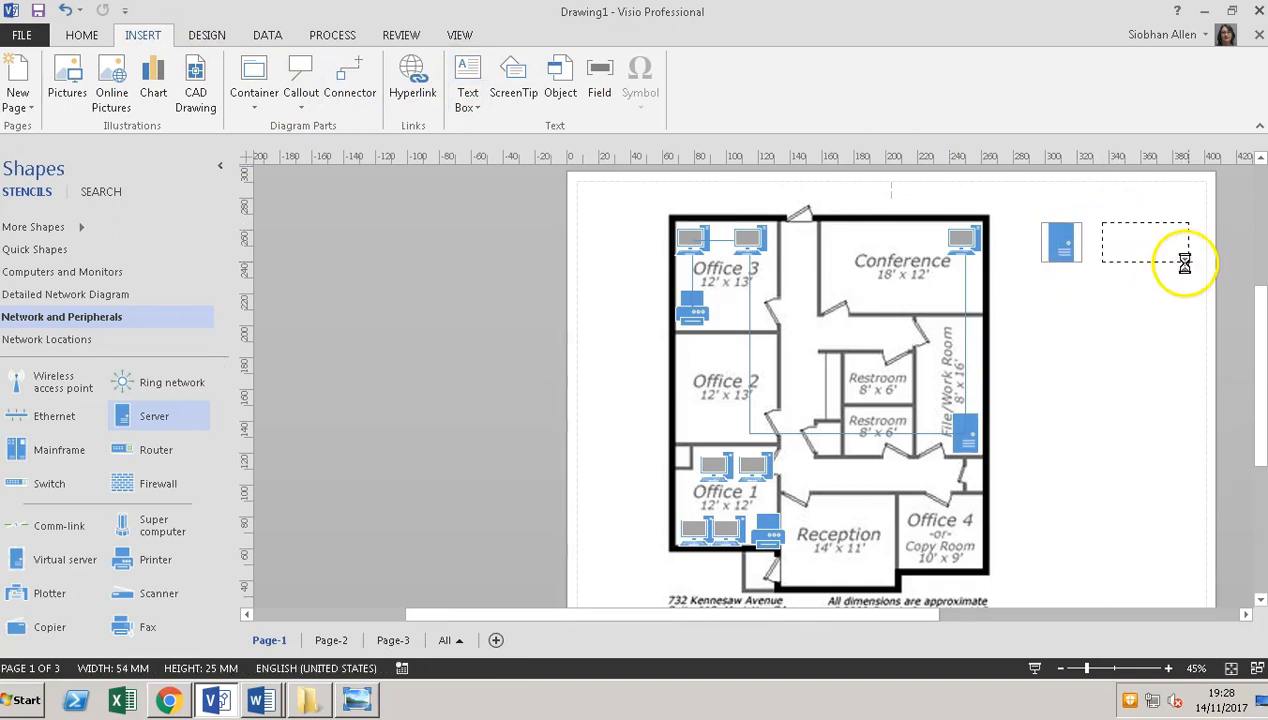
{"action": "left_click", "coordinate": [942, 300]}
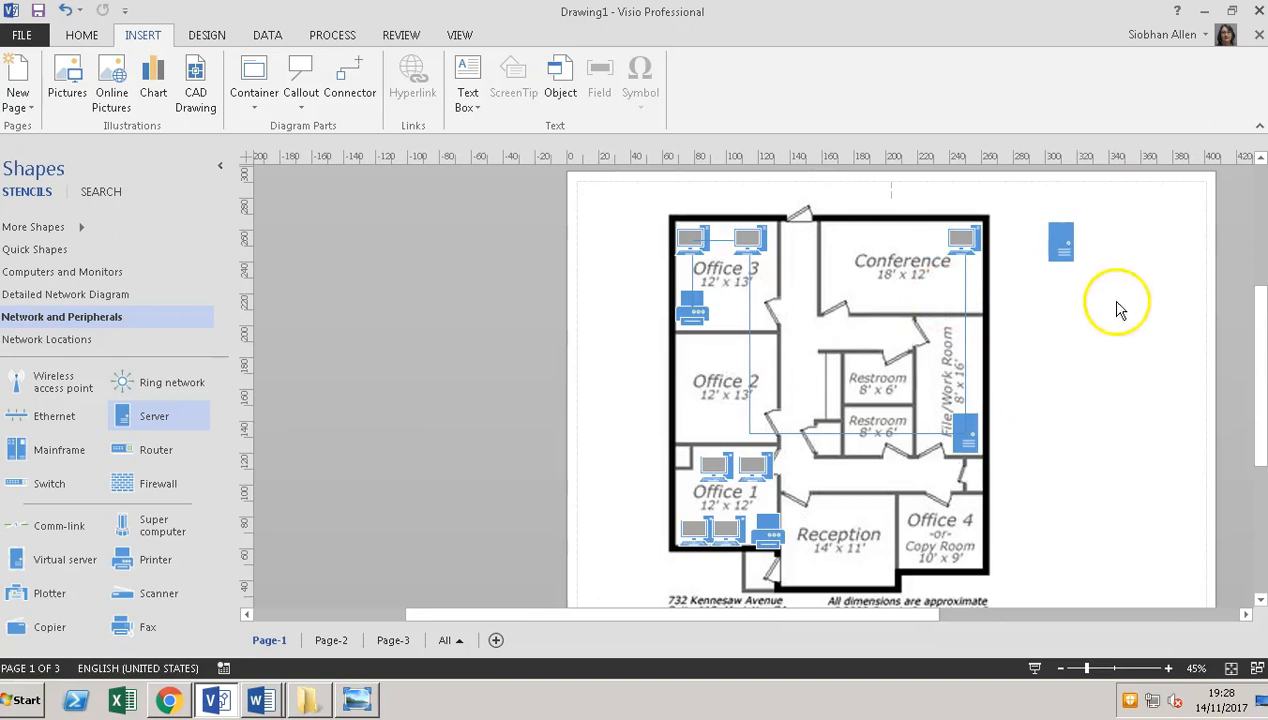
Draw a horizontal text box about 50 by 30 mm beside the separate server, enter "Server", and move that server next to the label.
{"action": "left_click", "coordinate": [475, 107]}
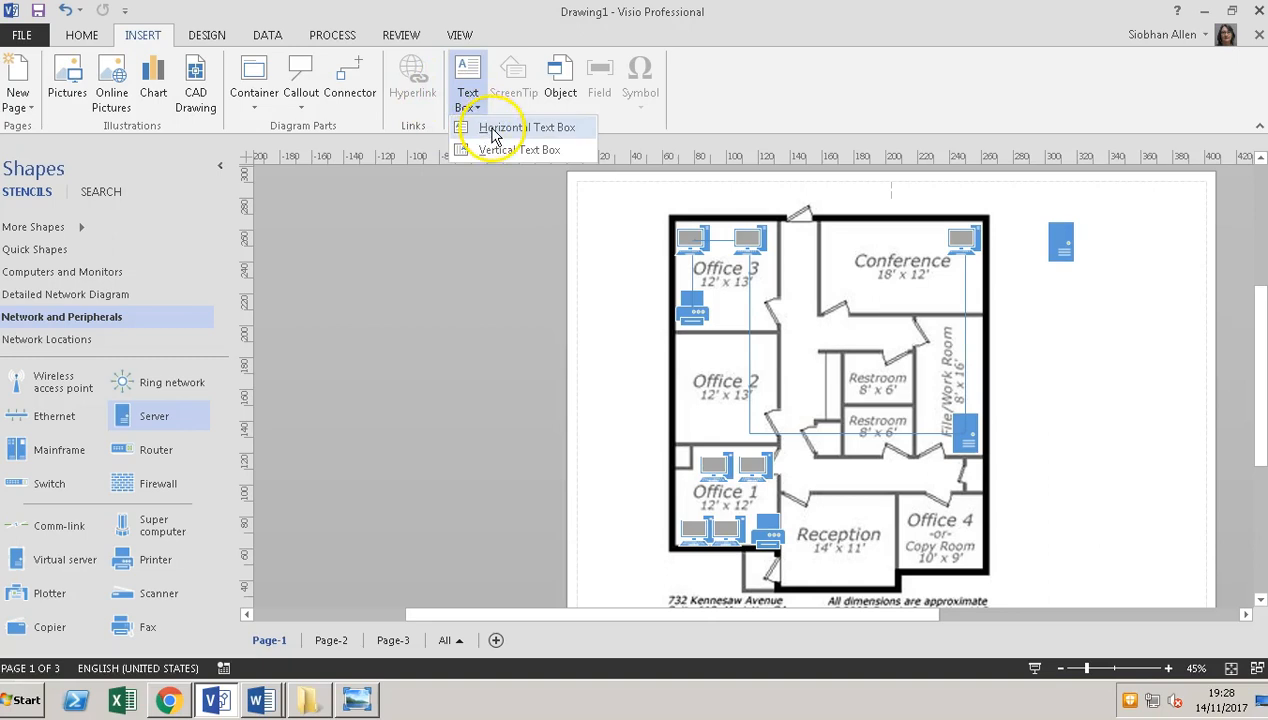
{"action": "left_click", "coordinate": [493, 133]}
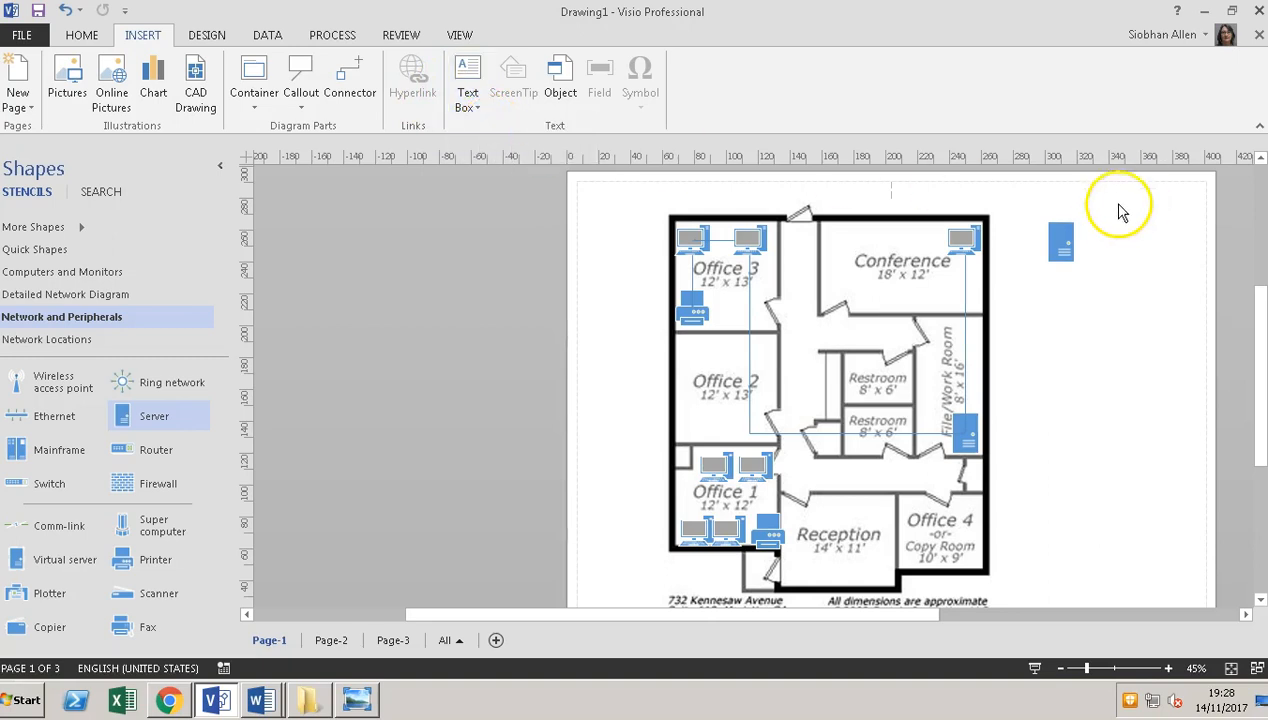
{"action": "left_click", "coordinate": [469, 100]}
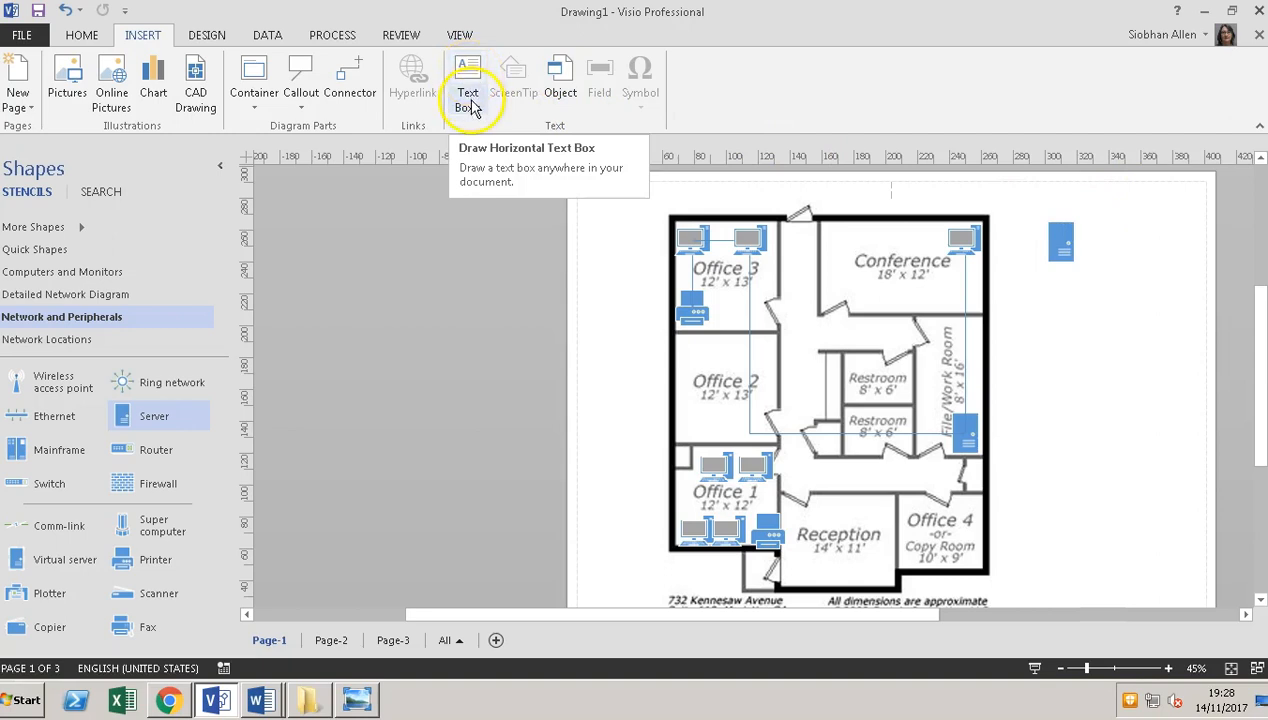
{"action": "left_click", "coordinate": [483, 134]}
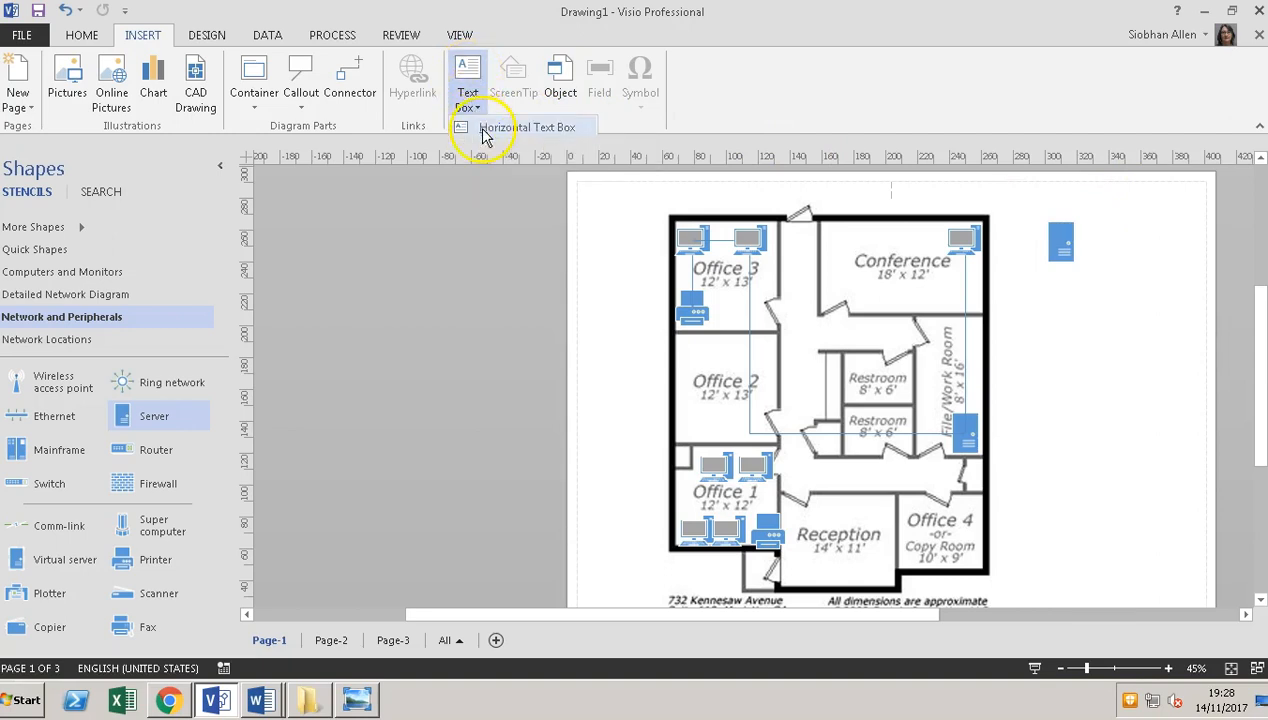
{"action": "left_click_drag", "start_coordinate": [1093, 223], "coordinate": [1167, 270]}
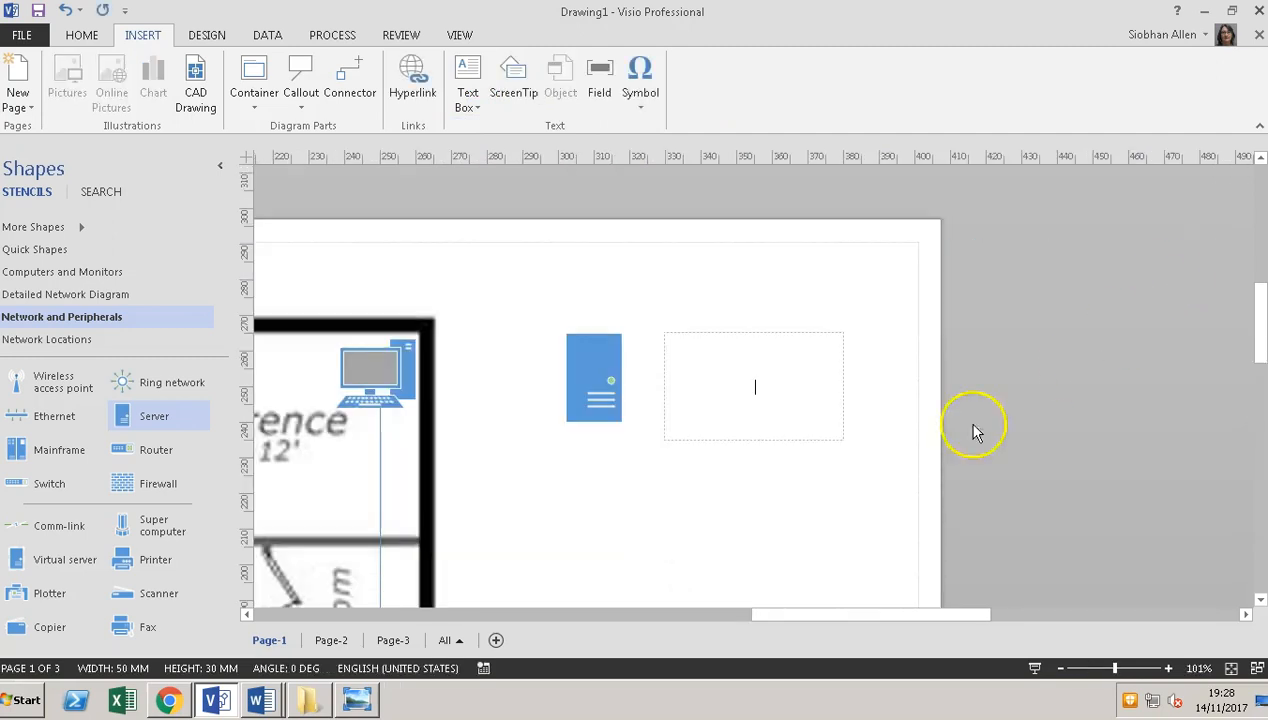
{"action": "type", "text": "Server"}
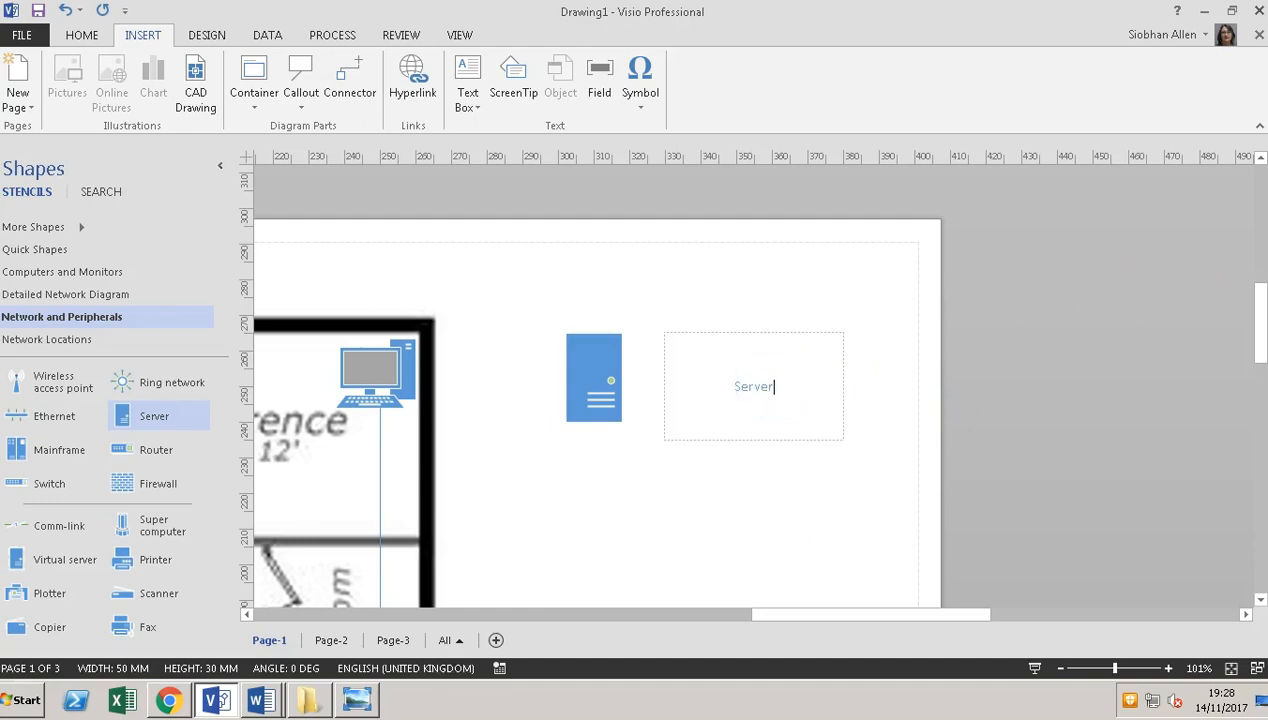
{"action": "left_click", "coordinate": [710, 482]}
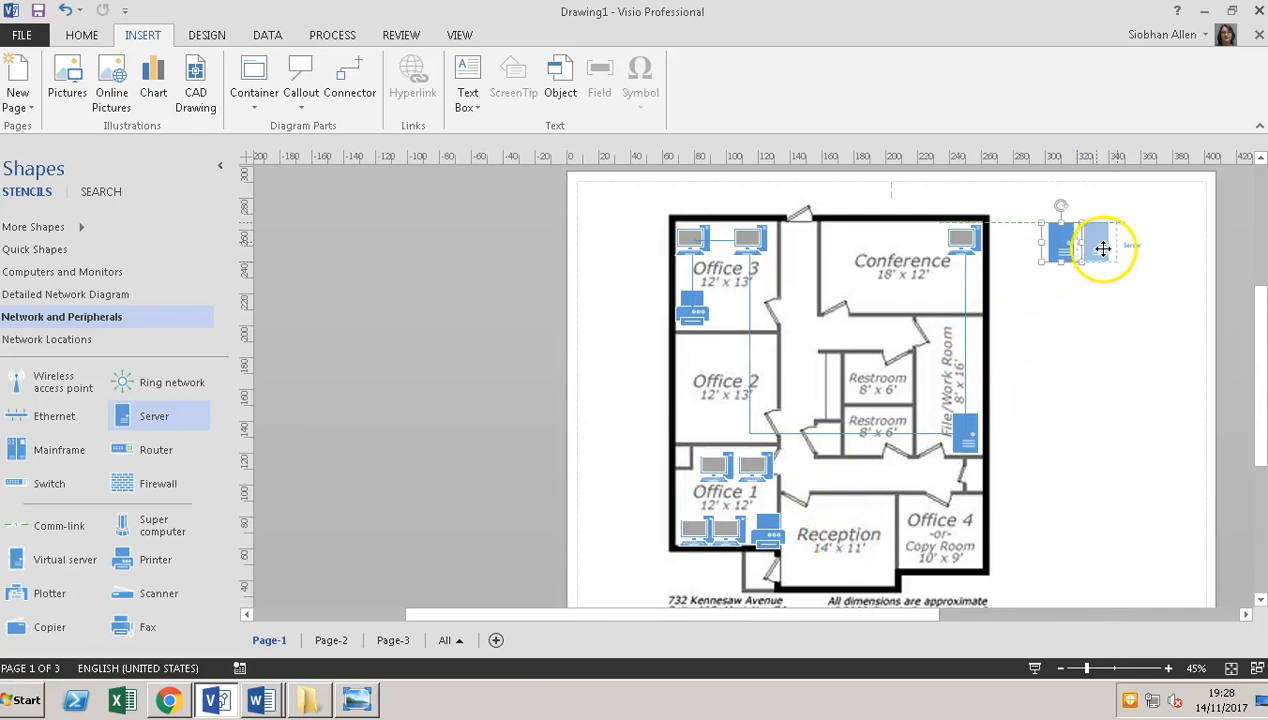
{"action": "left_click_drag", "start_coordinate": [1098, 243], "coordinate": [1106, 246]}
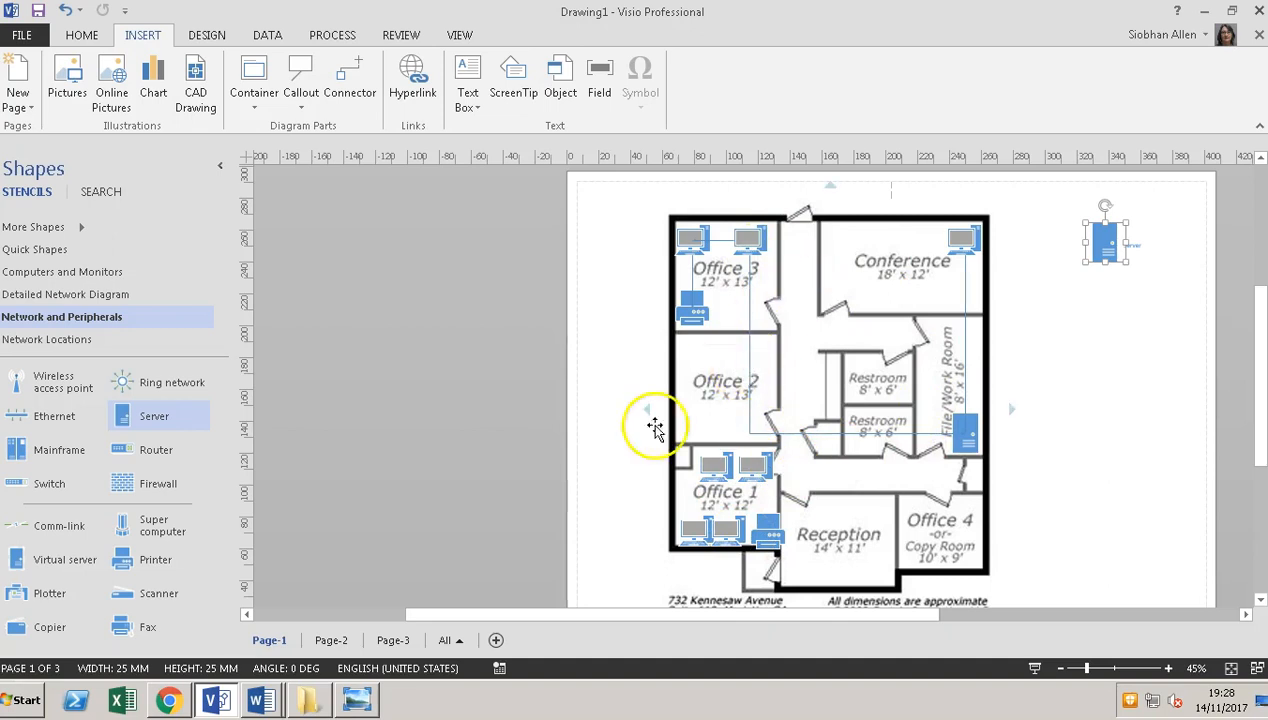
Switch to Document1 in Word, examine the sketch's topology notes and PC list per room, and return to the Visio drawing.
{"action": "mouse_move", "coordinate": [260, 702]}
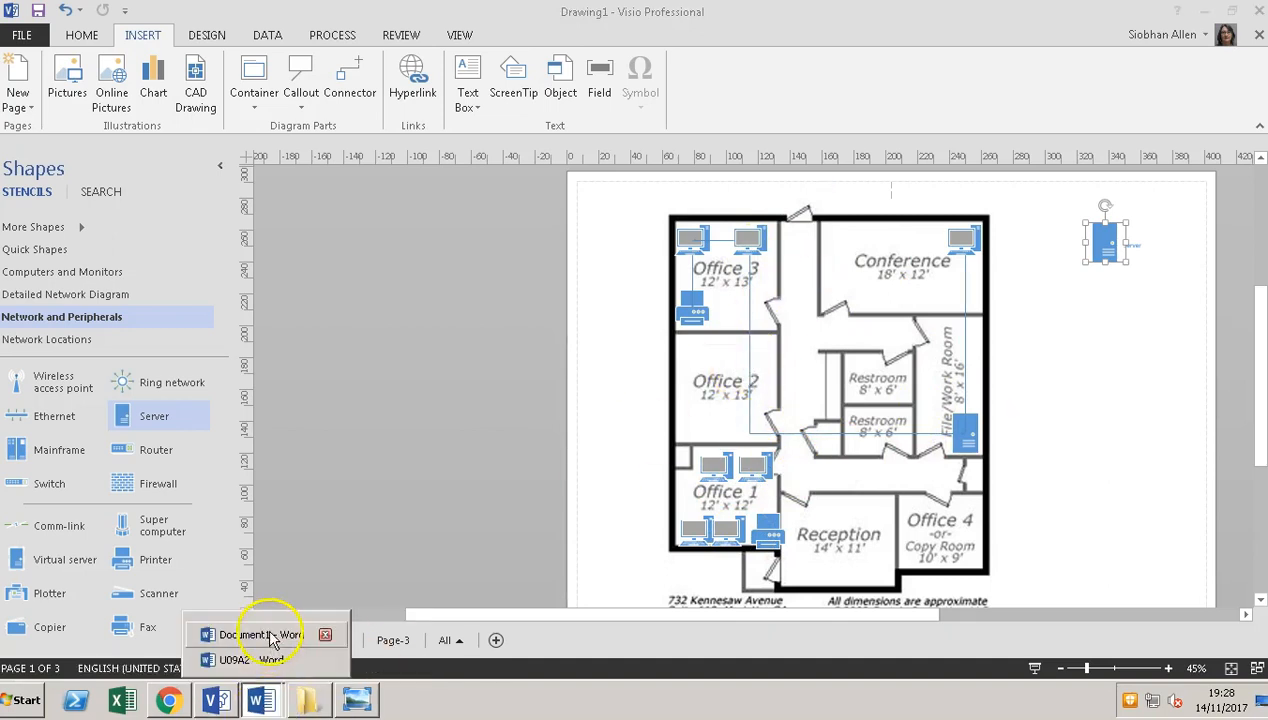
{"action": "left_click", "coordinate": [268, 640]}
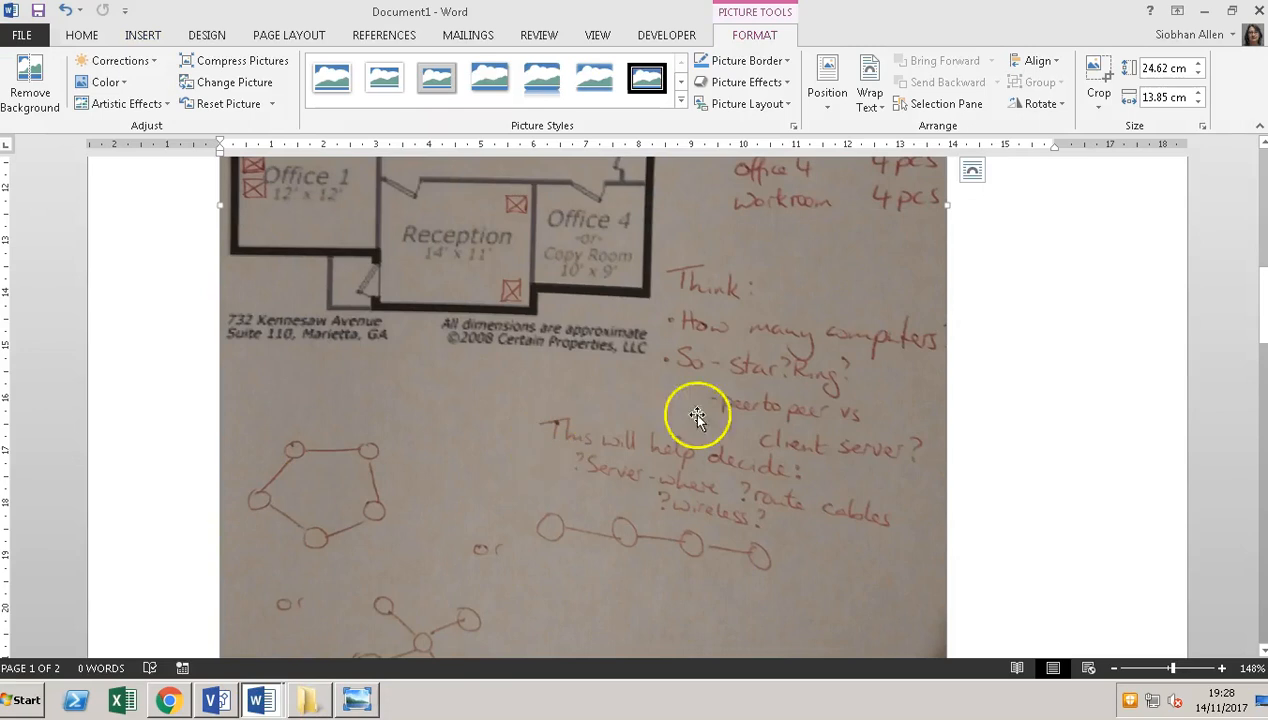
{"action": "left_click_drag", "start_coordinate": [1264, 325], "coordinate": [1257, 249]}
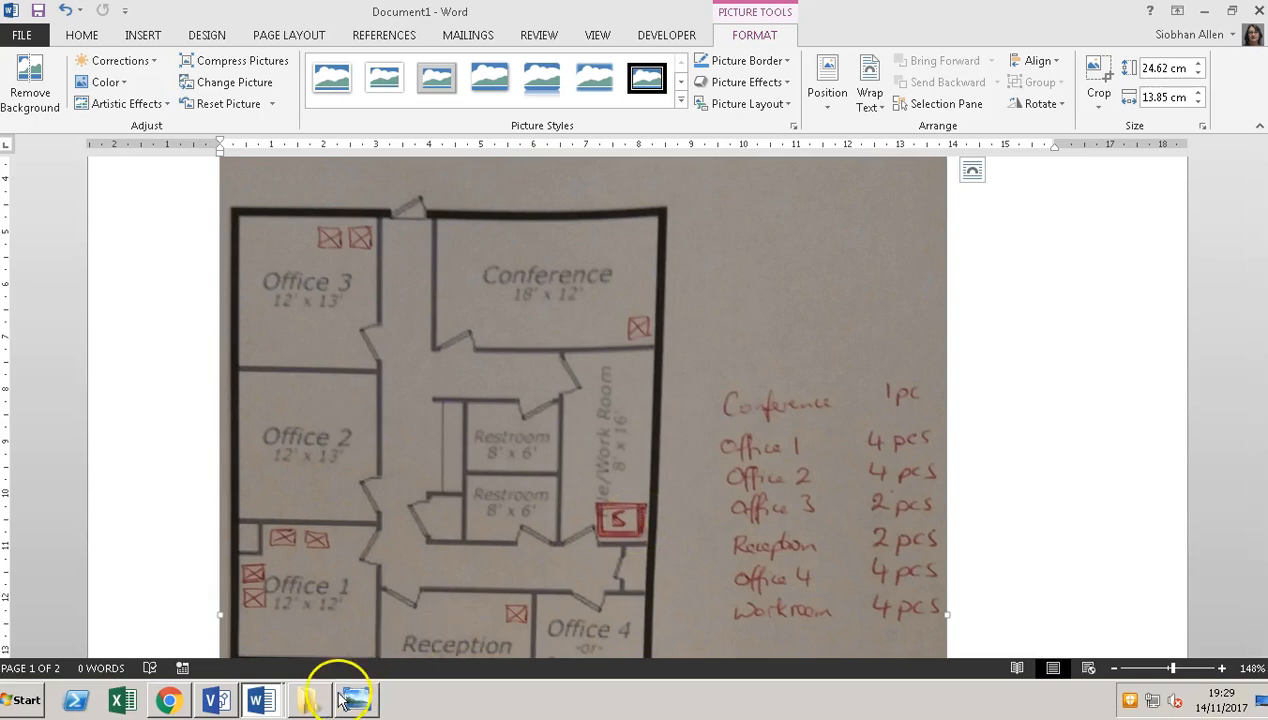
{"action": "mouse_move", "coordinate": [320, 704]}
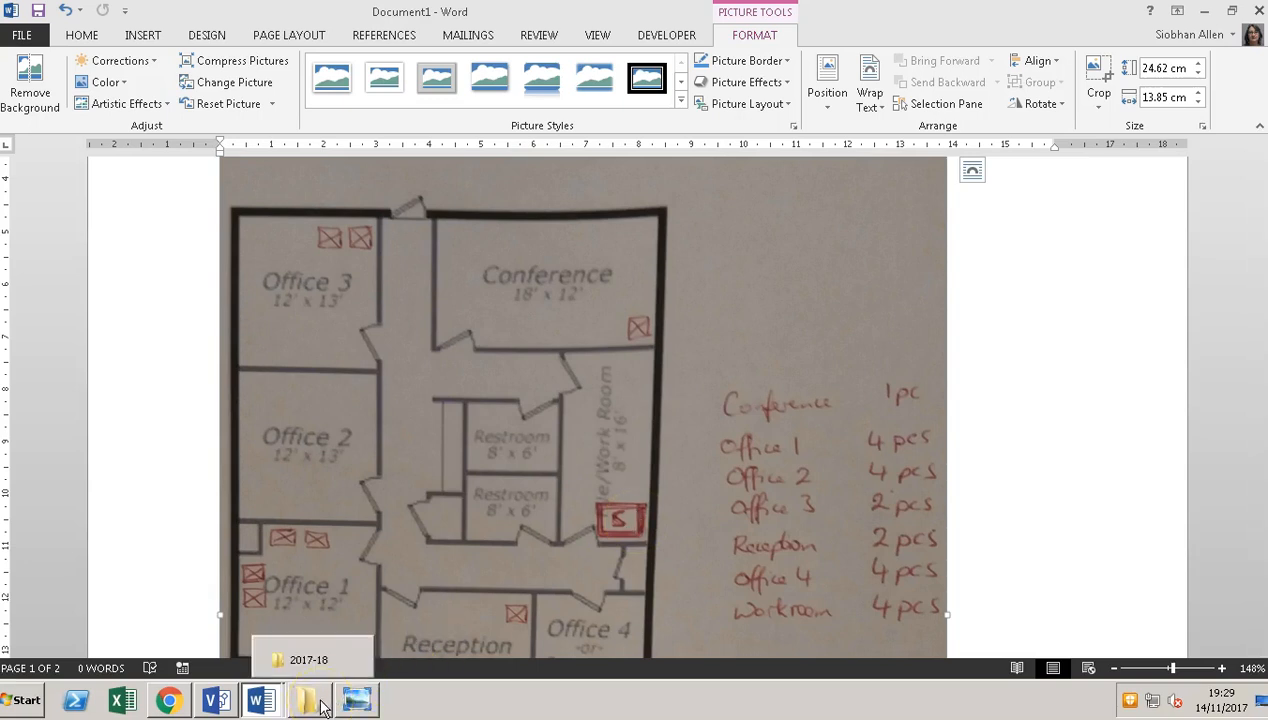
{"action": "left_click", "coordinate": [215, 700]}
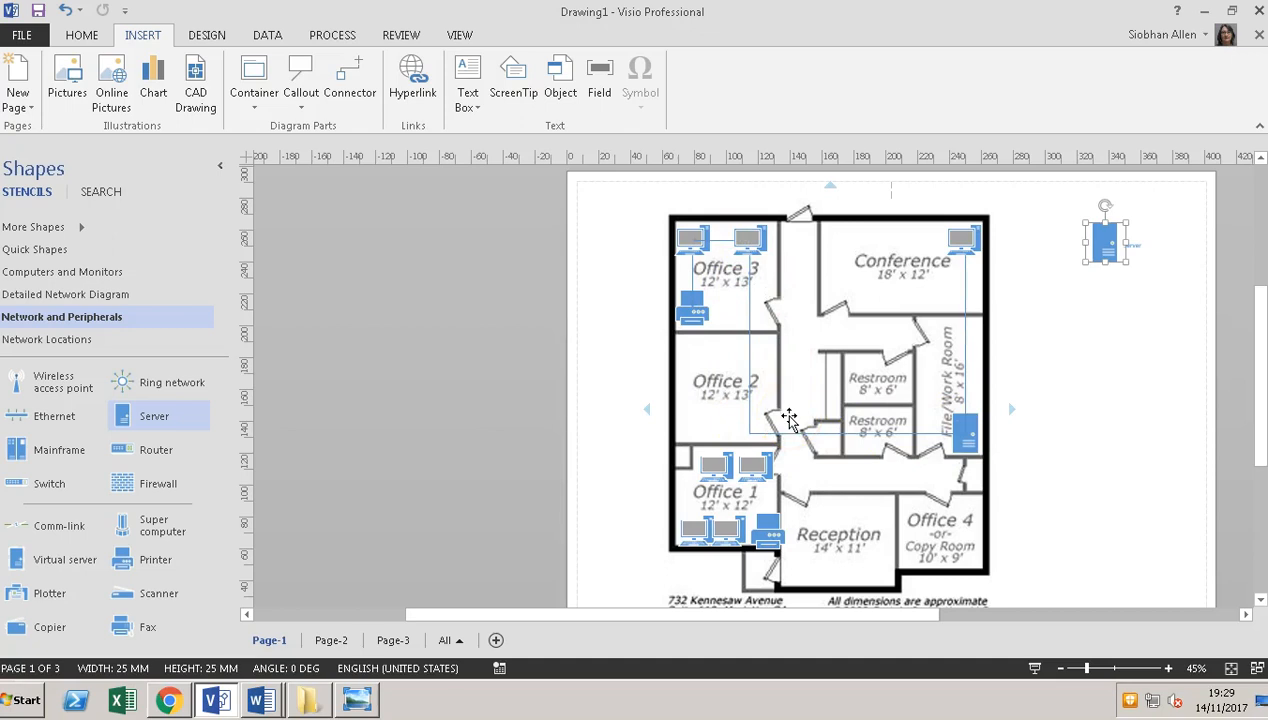
Switch to U09A2 in Word and review the Task 1 network design considerations and Task 2a's requirement for a report explaining each component.
{"action": "mouse_move", "coordinate": [258, 705]}
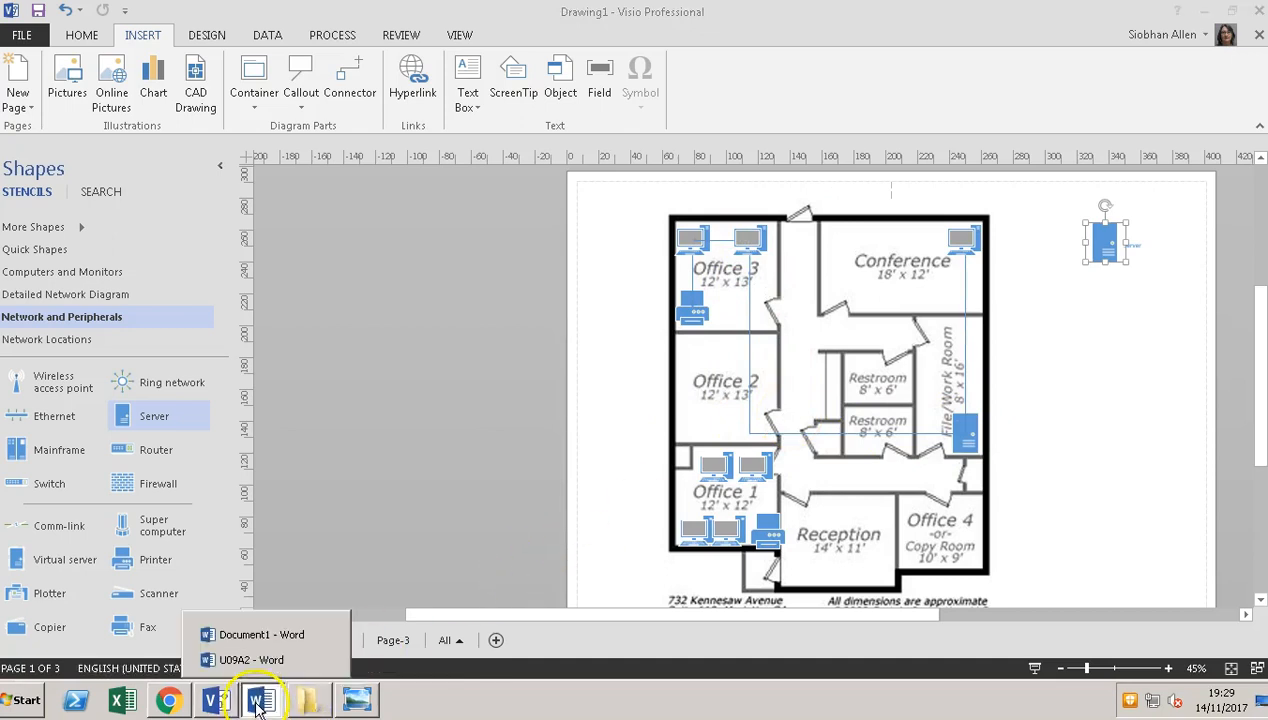
{"action": "left_click", "coordinate": [245, 659]}
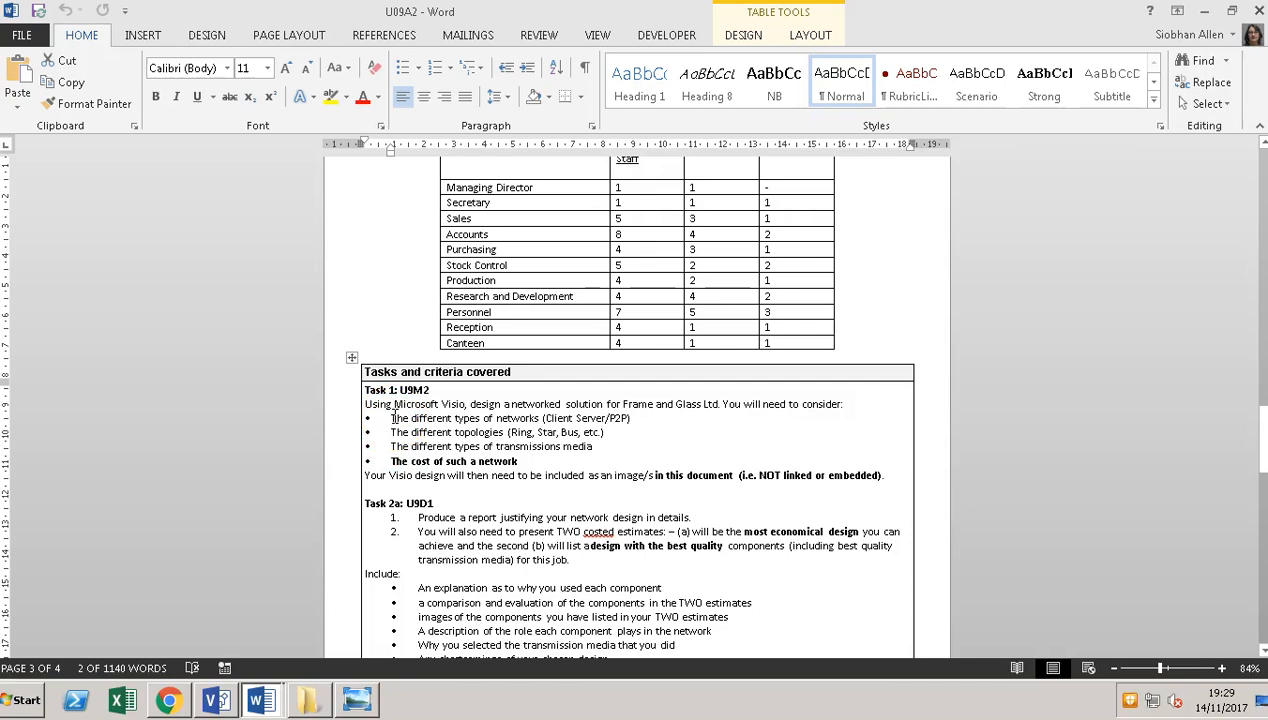
{"action": "left_click_drag", "start_coordinate": [393, 418], "coordinate": [603, 459]}
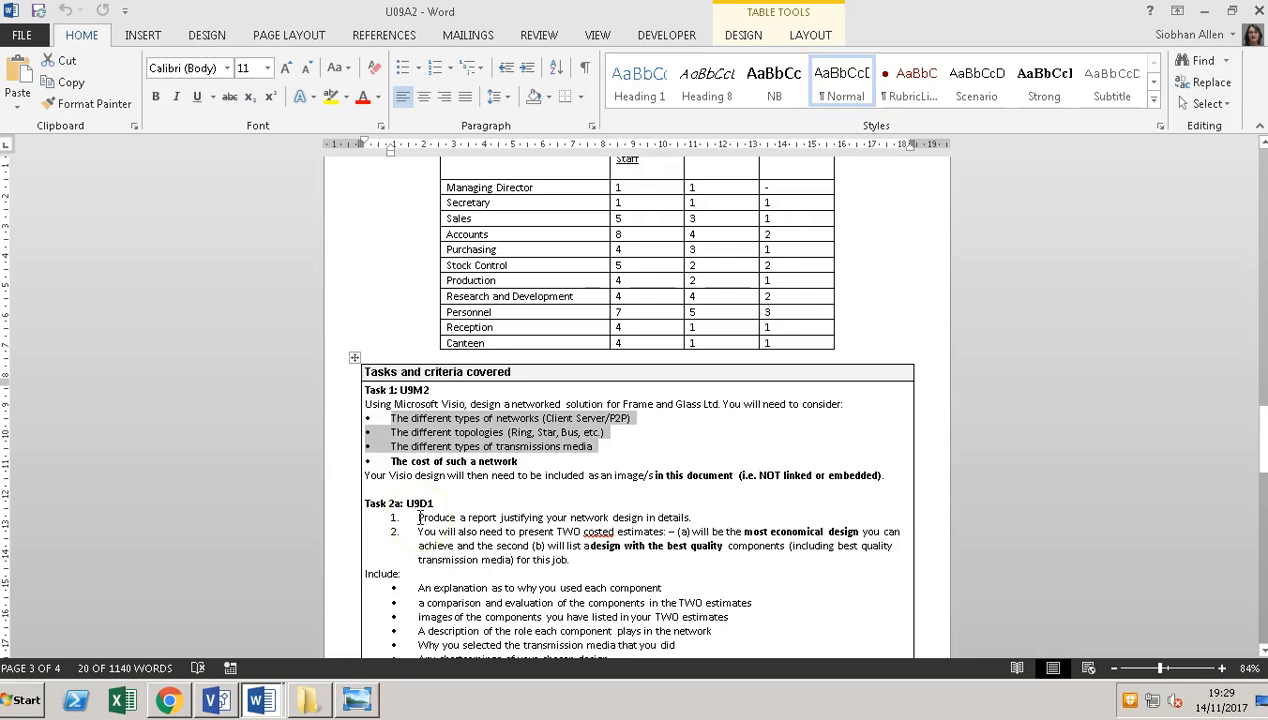
{"action": "left_click_drag", "start_coordinate": [419, 517], "coordinate": [690, 520]}
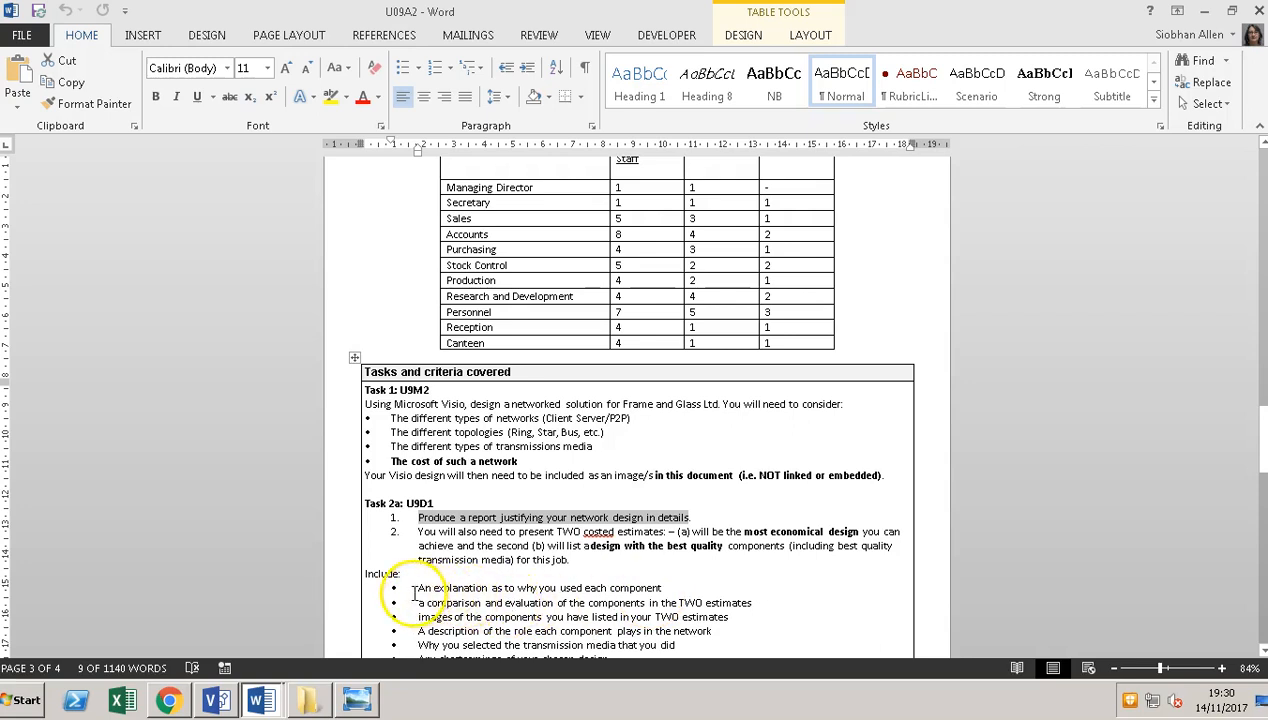
{"action": "left_click_drag", "start_coordinate": [419, 588], "coordinate": [627, 597]}
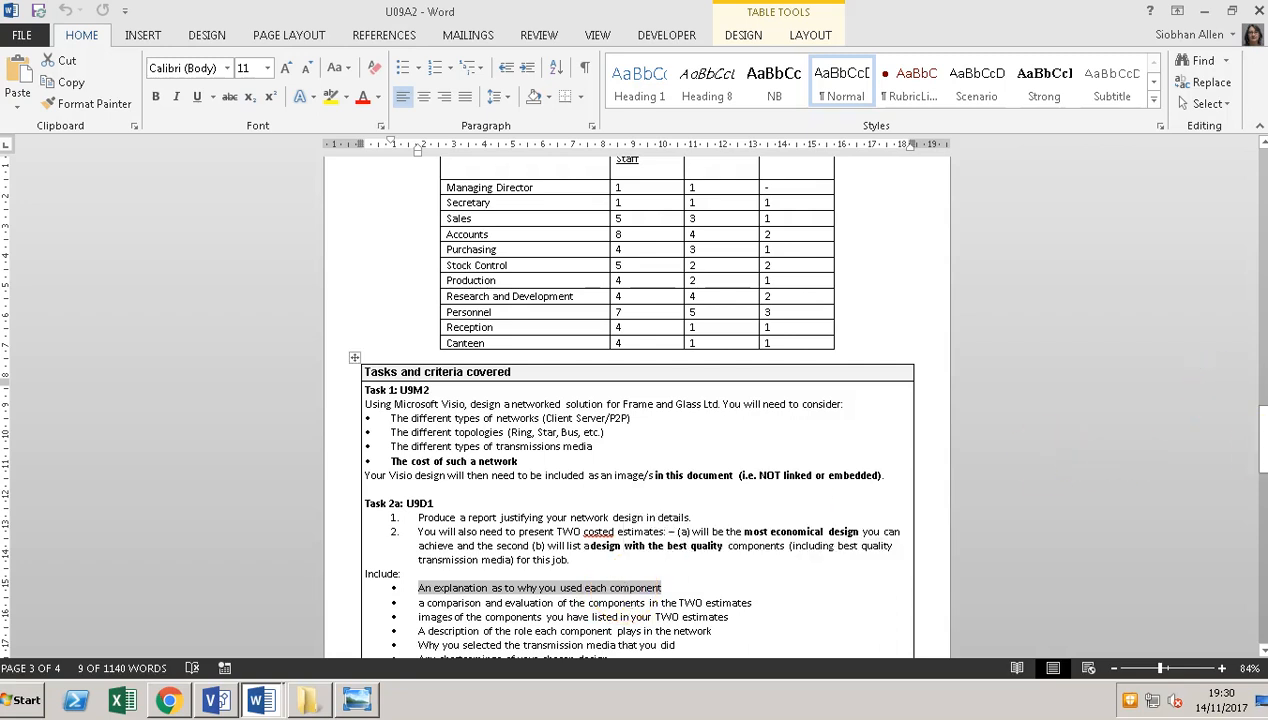
Examine Task 2a's two costed estimates, most economical and best quality, and the list of points the report must include.
{"action": "left_click_drag", "start_coordinate": [1262, 453], "coordinate": [1262, 474]}
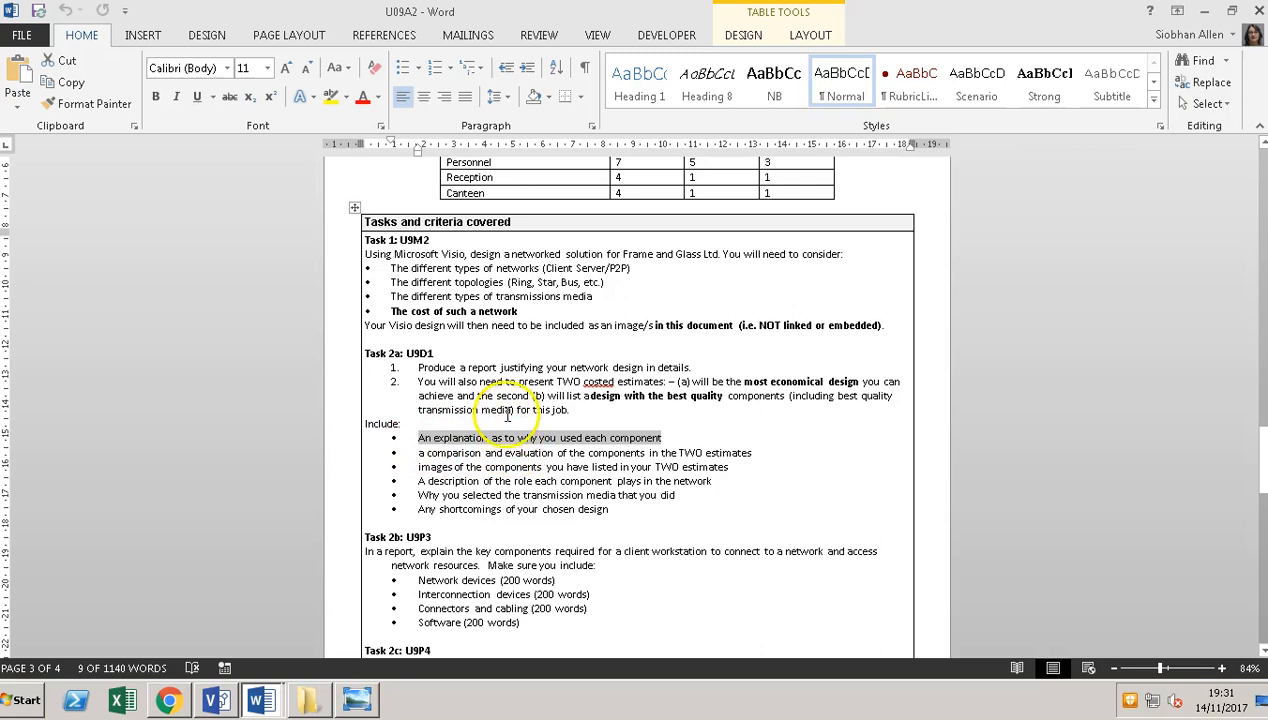
{"action": "left_click_drag", "start_coordinate": [558, 381], "coordinate": [660, 381]}
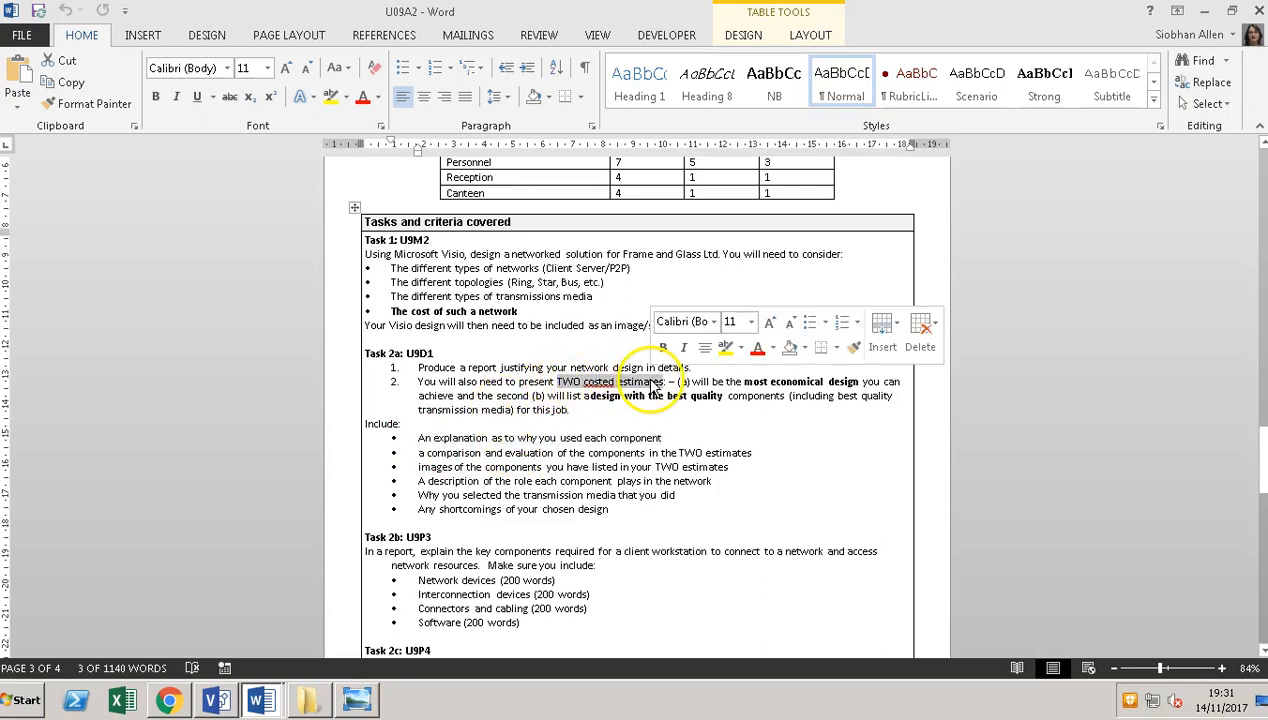
{"action": "left_click_drag", "start_coordinate": [744, 382], "coordinate": [857, 391]}
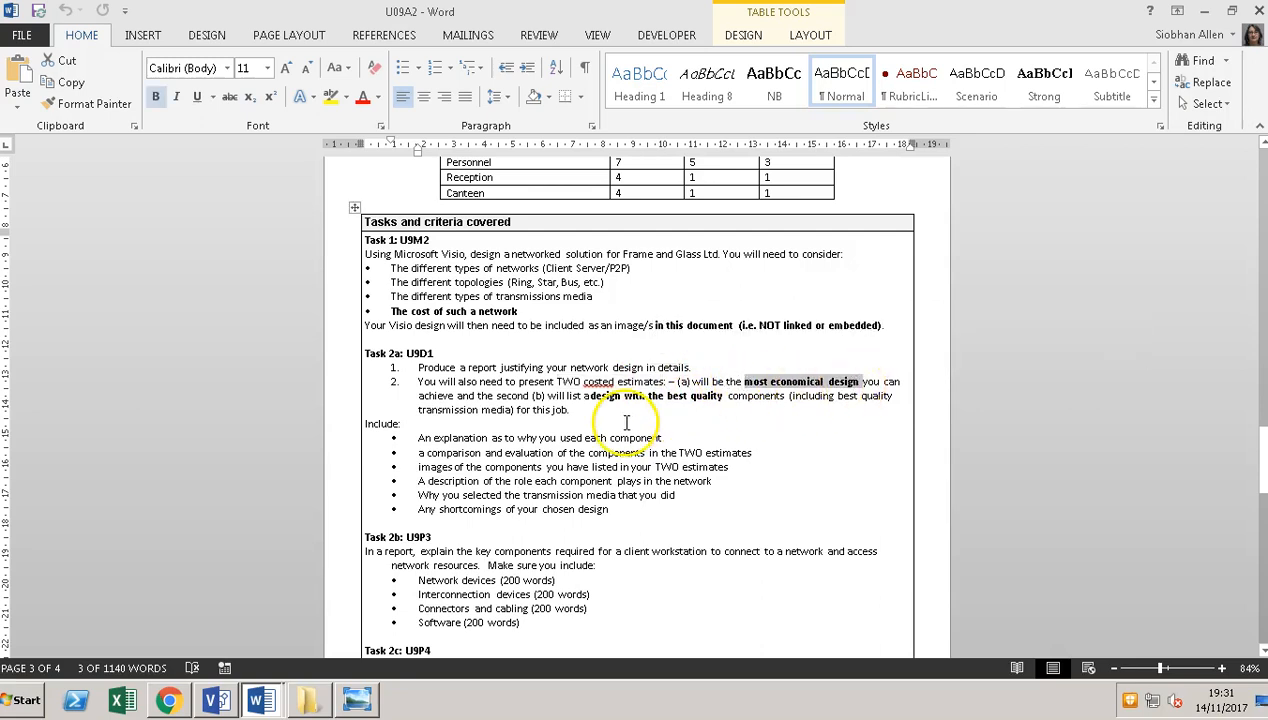
{"action": "left_click_drag", "start_coordinate": [591, 398], "coordinate": [717, 391]}
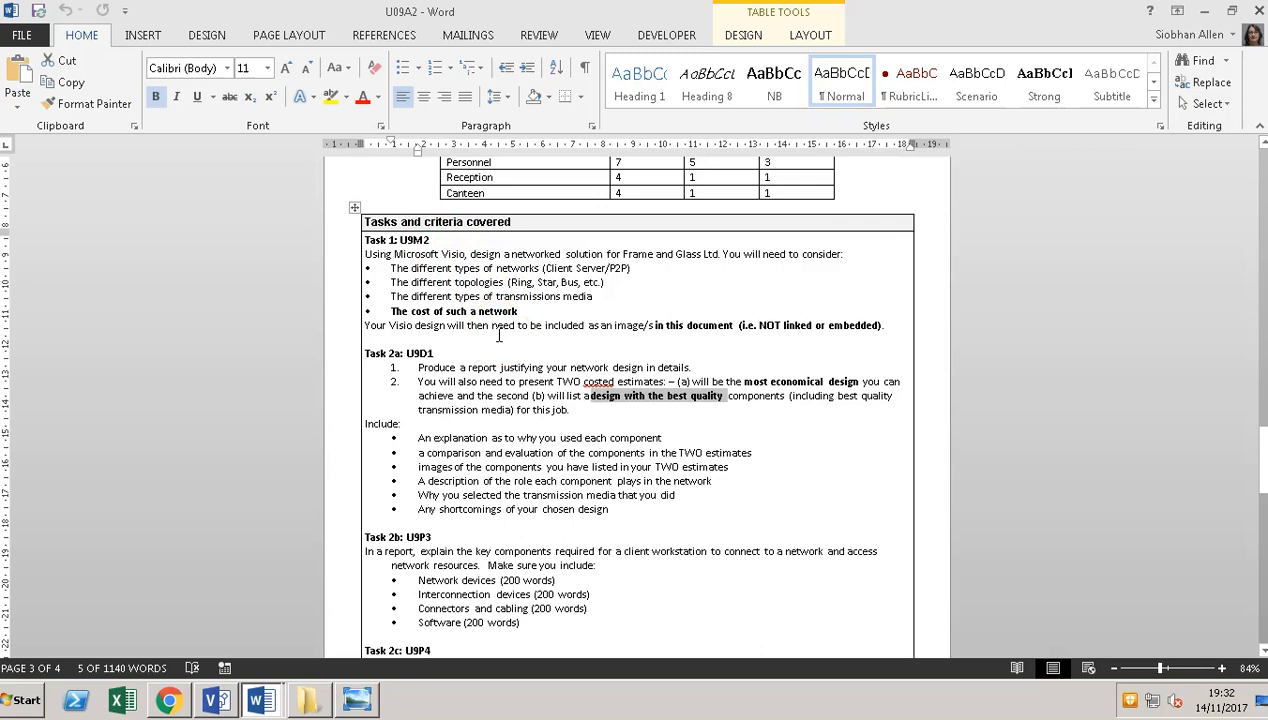
{"action": "left_click", "coordinate": [440, 356]}
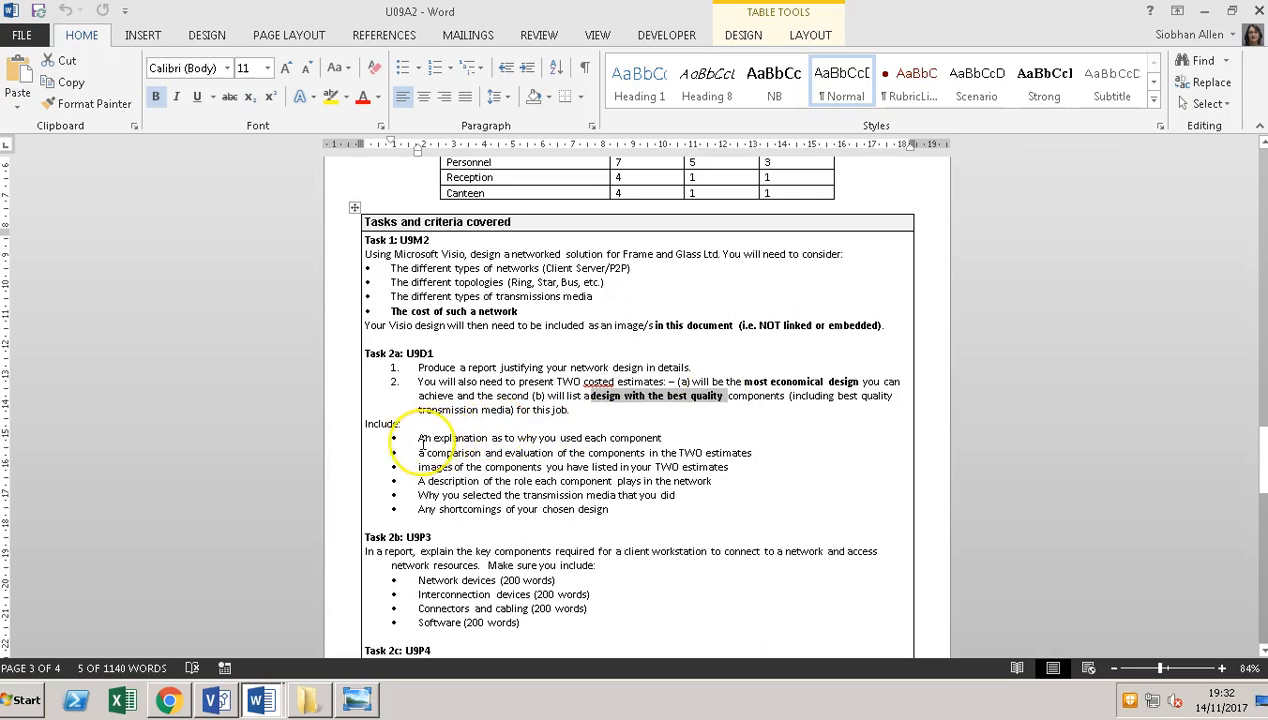
{"action": "left_click_drag", "start_coordinate": [421, 441], "coordinate": [662, 438]}
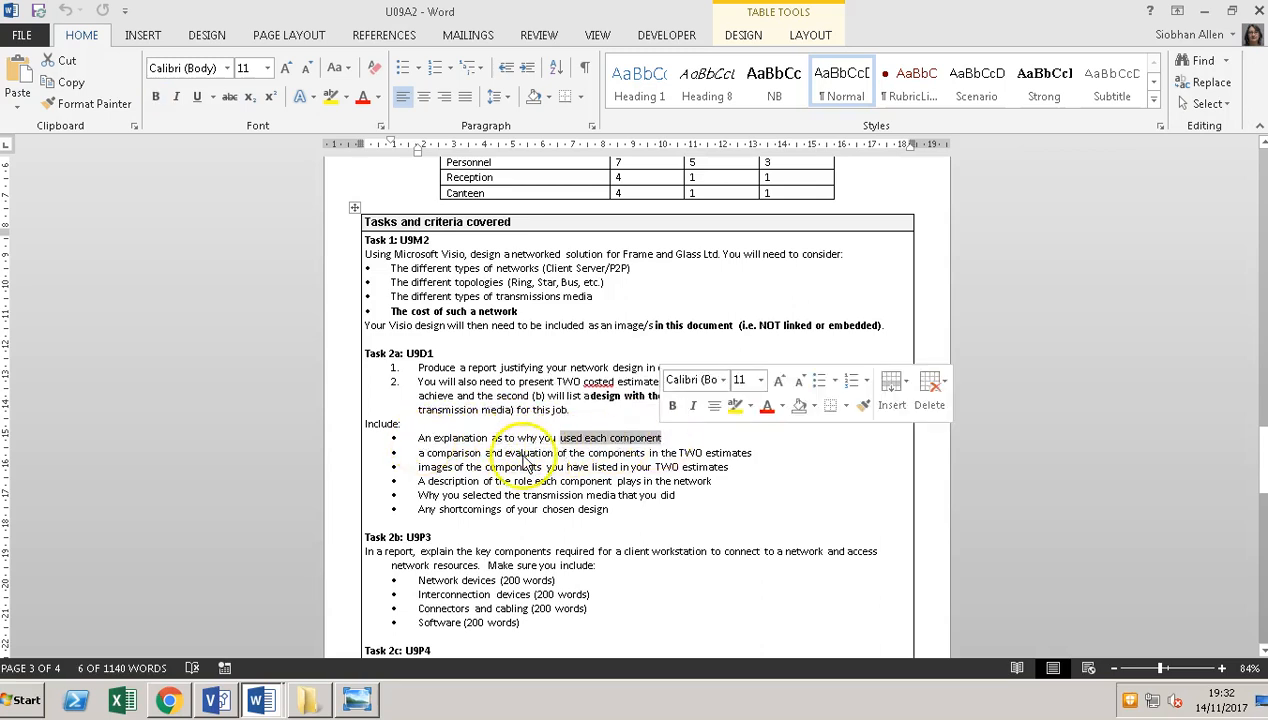
{"action": "left_click_drag", "start_coordinate": [418, 438], "coordinate": [632, 450]}
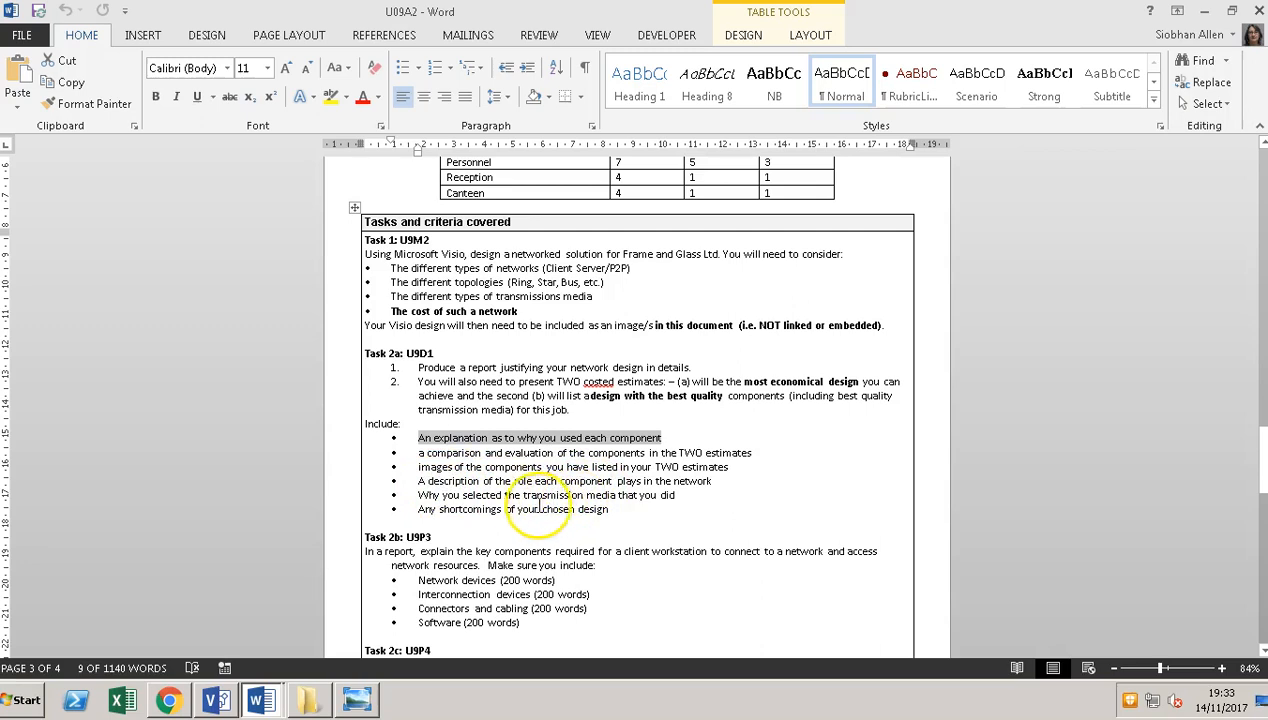
{"action": "left_click_drag", "start_coordinate": [524, 497], "coordinate": [425, 515]}
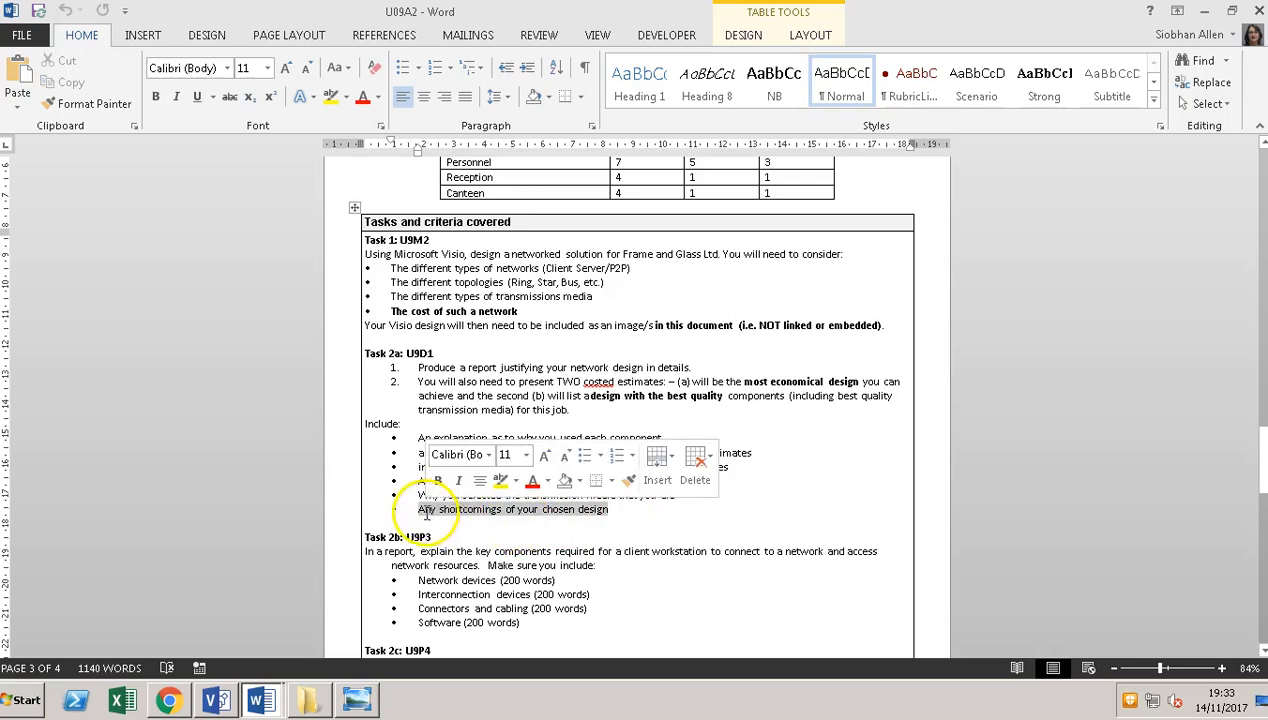